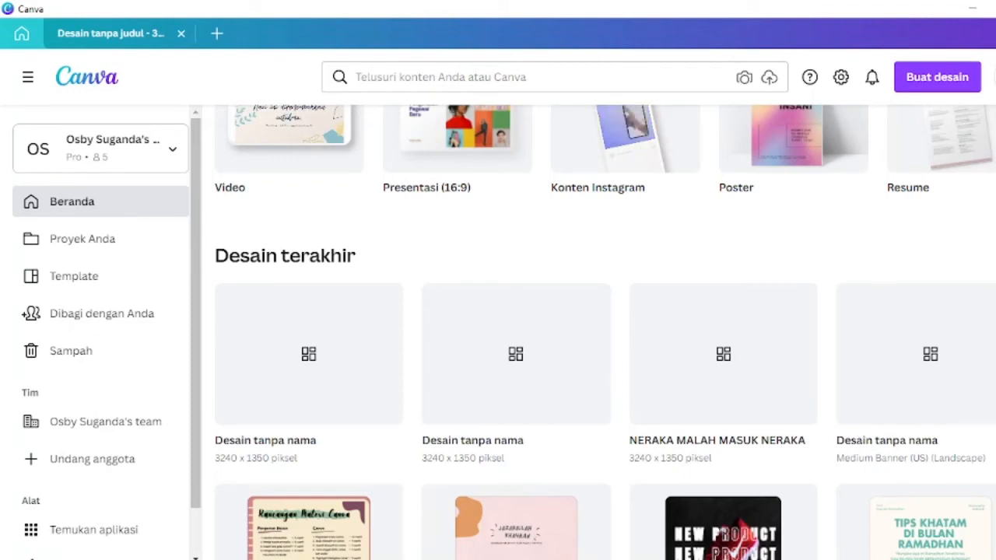
Step: Start a custom-size design and set its width to 3240 pixels, clearing the prefilled height
scroll(604, 326, up, 4)
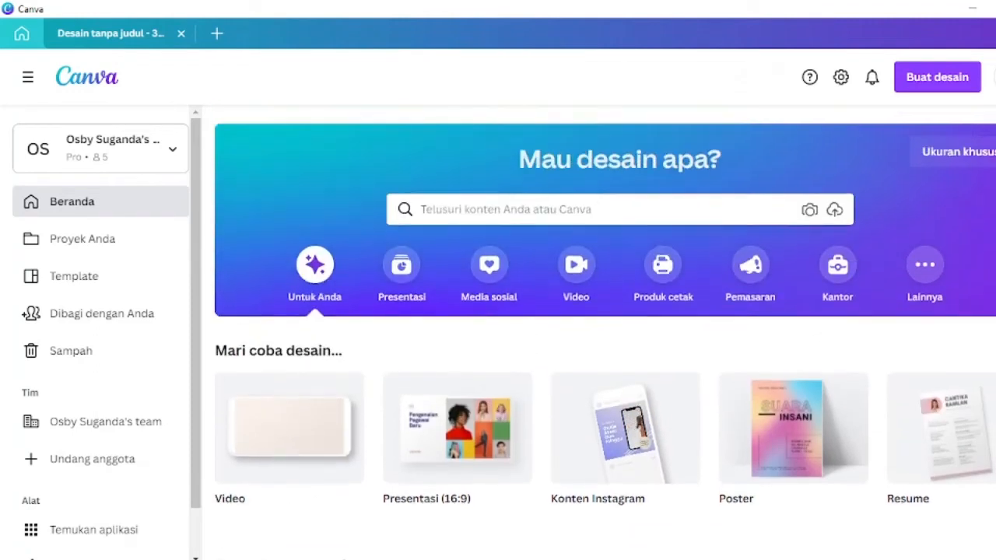
click(942, 87)
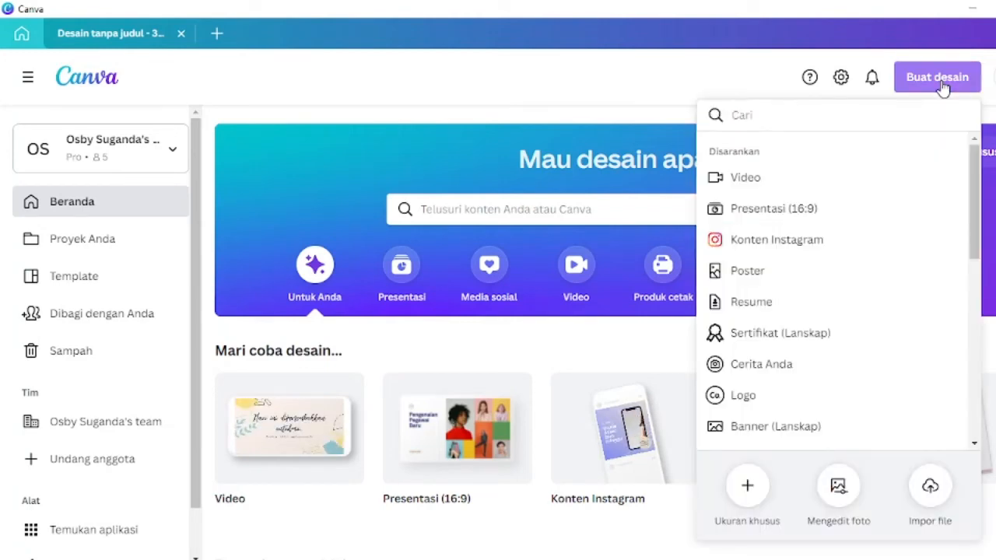
click(747, 486)
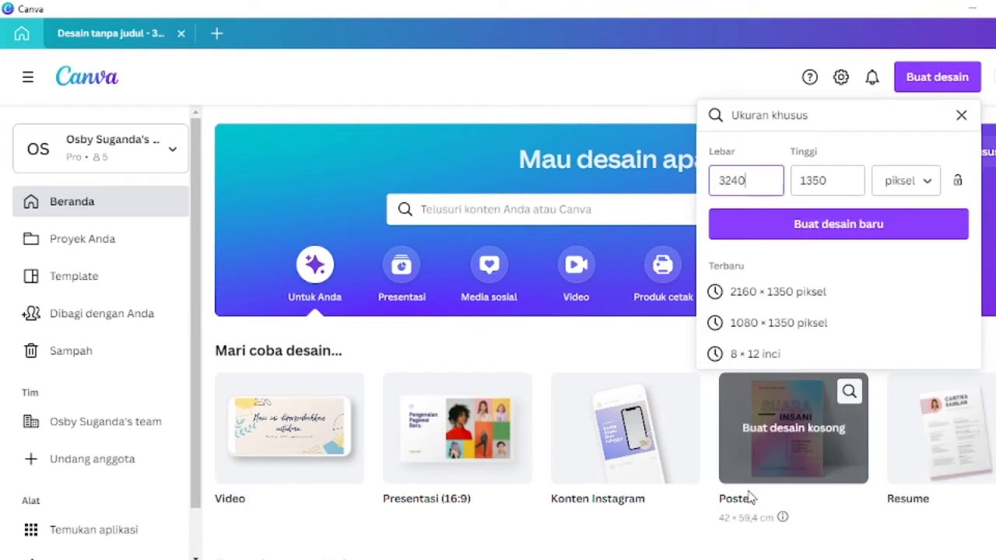
double_click(746, 182)
key(BackSpace)
click(826, 181)
double_click(826, 182)
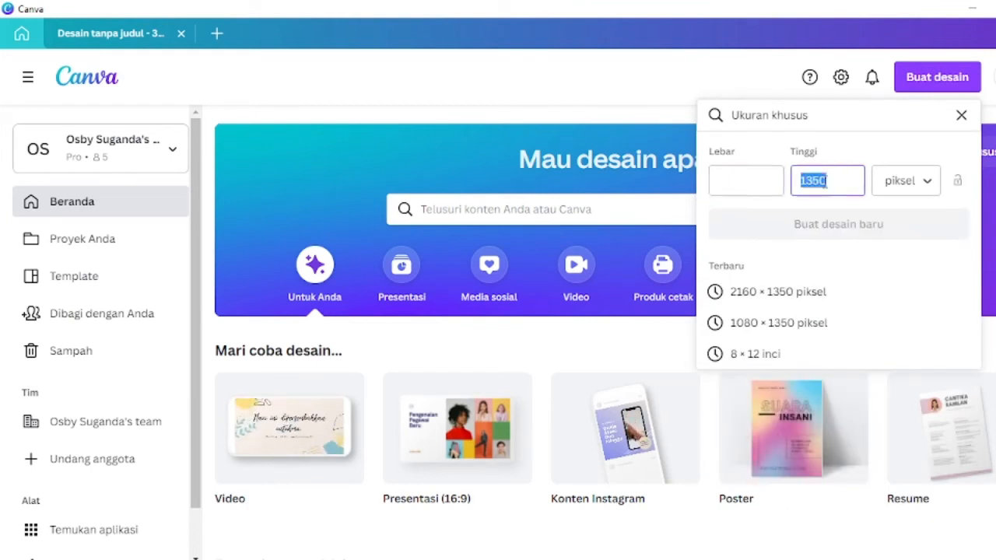
key(BackSpace)
click(764, 186)
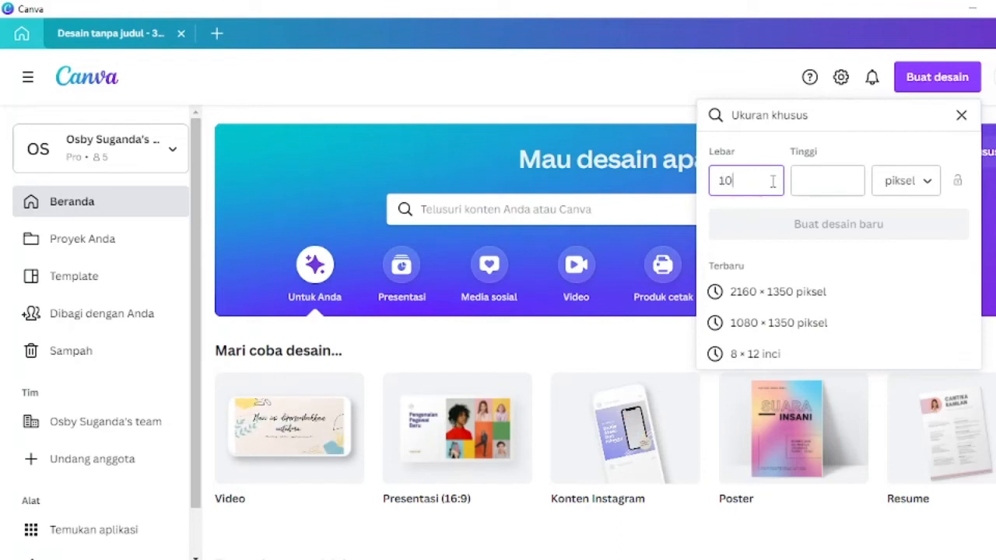
text(80)
text(40)
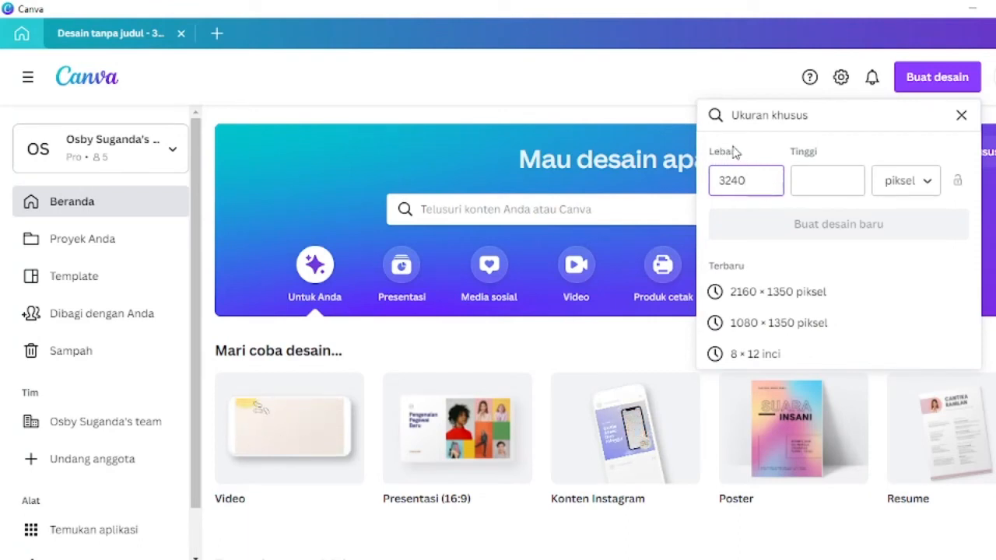
click(829, 178)
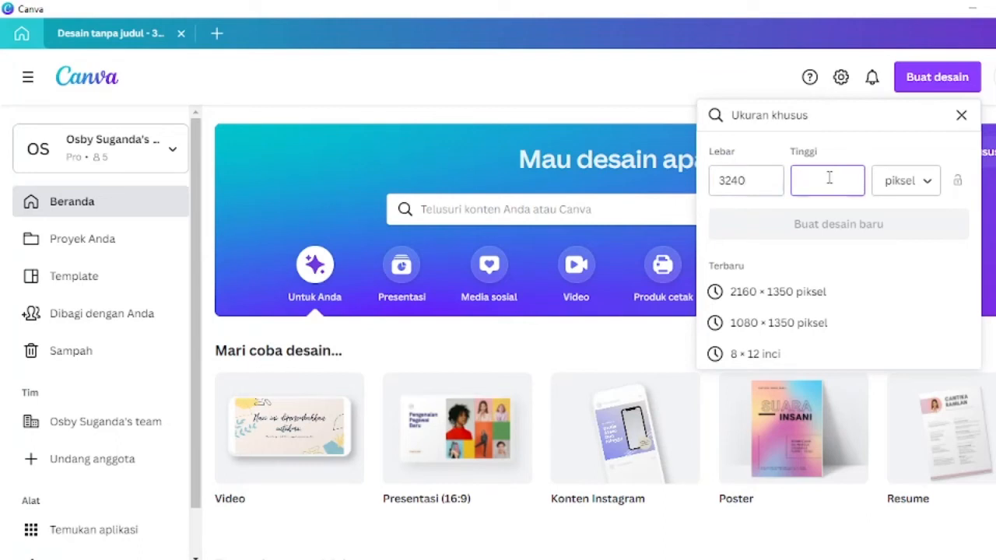
text(1080)
key(BackSpace)
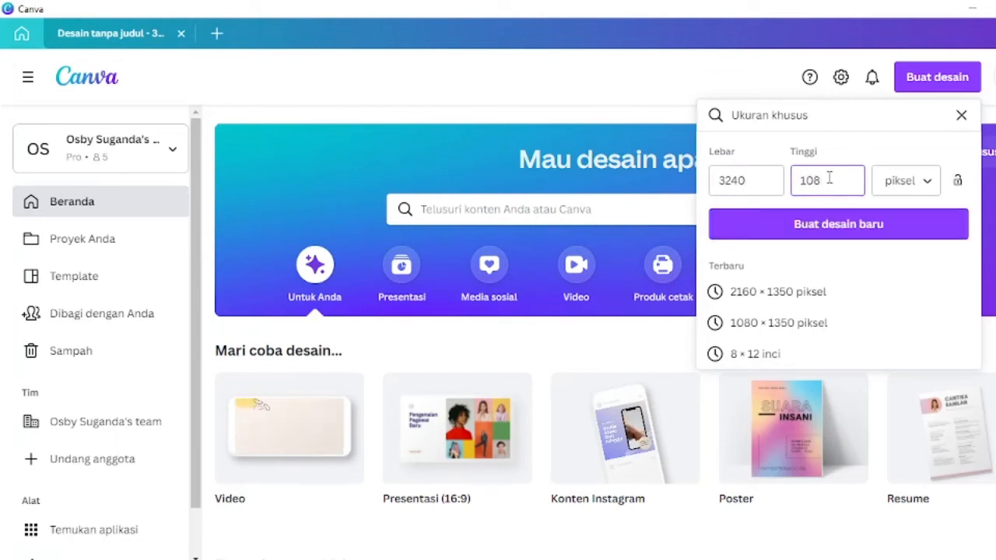
key(BackSpace)
key(BackSpace)
key(BackSpace)
text(1350)
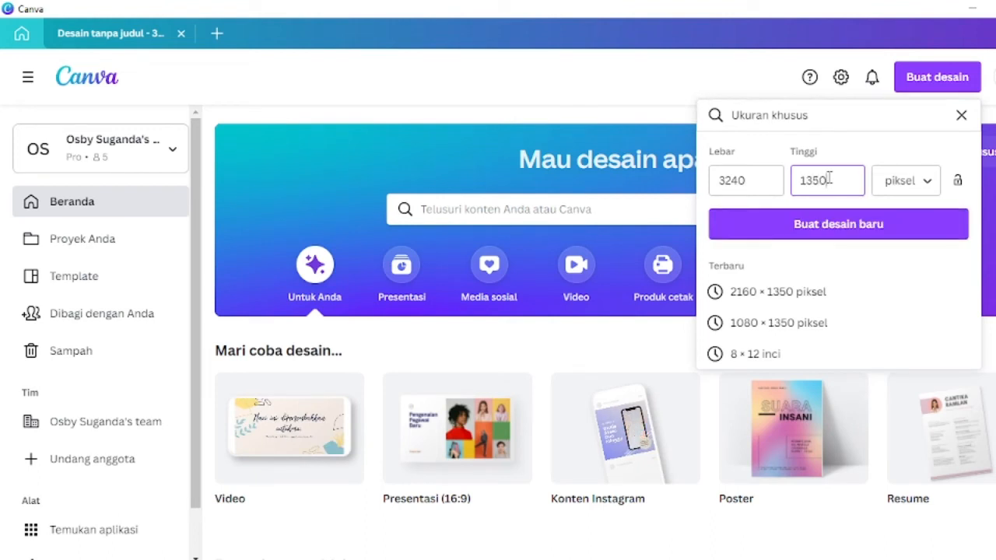
key(BackSpace)
key(BackSpace)
key(BackSpace)
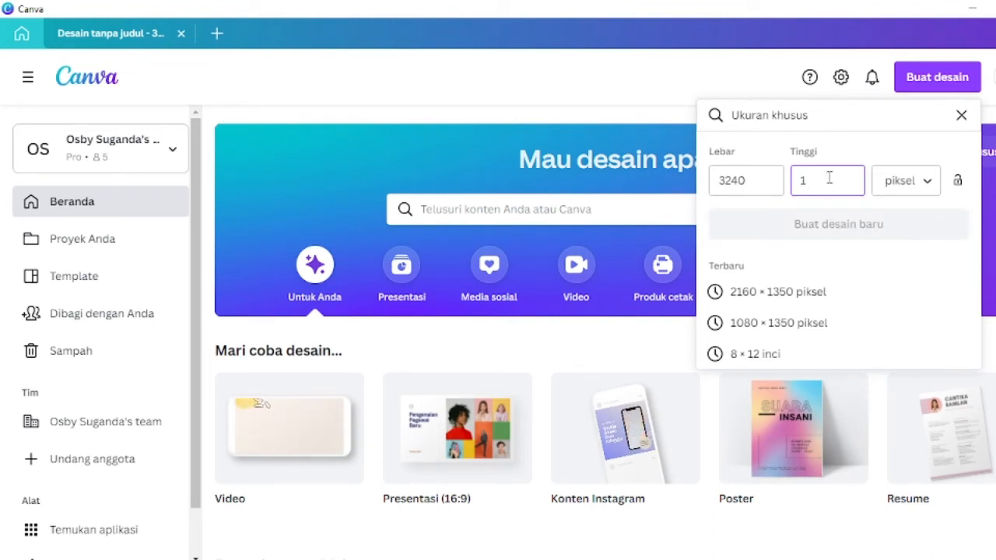
key(BackSpace)
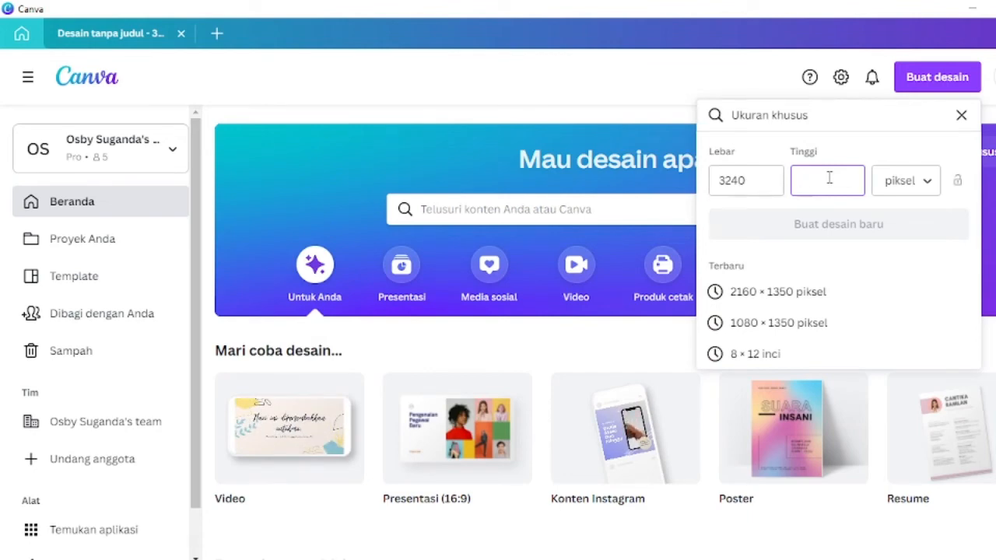
Step: Set the height to 1080 pixels and create the new design
text(1080)
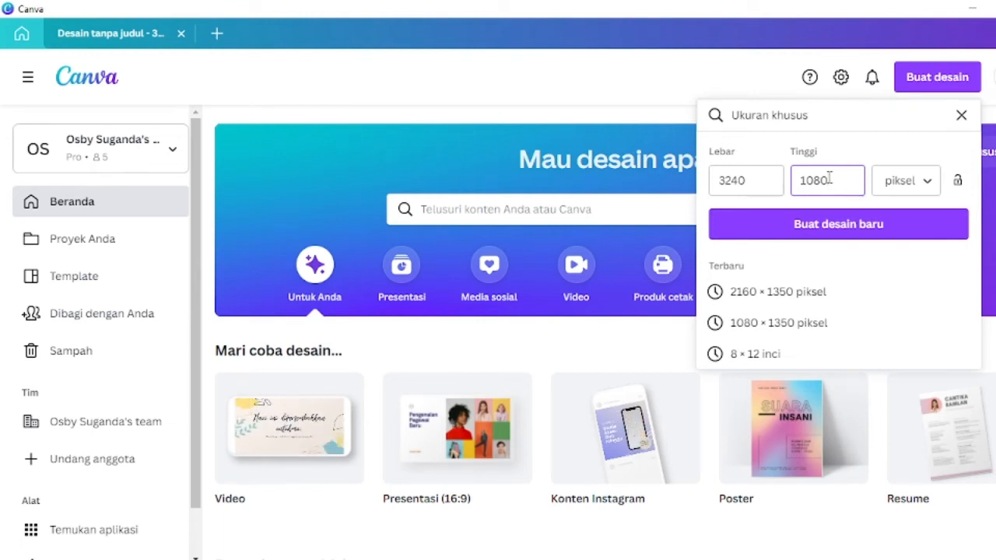
click(809, 224)
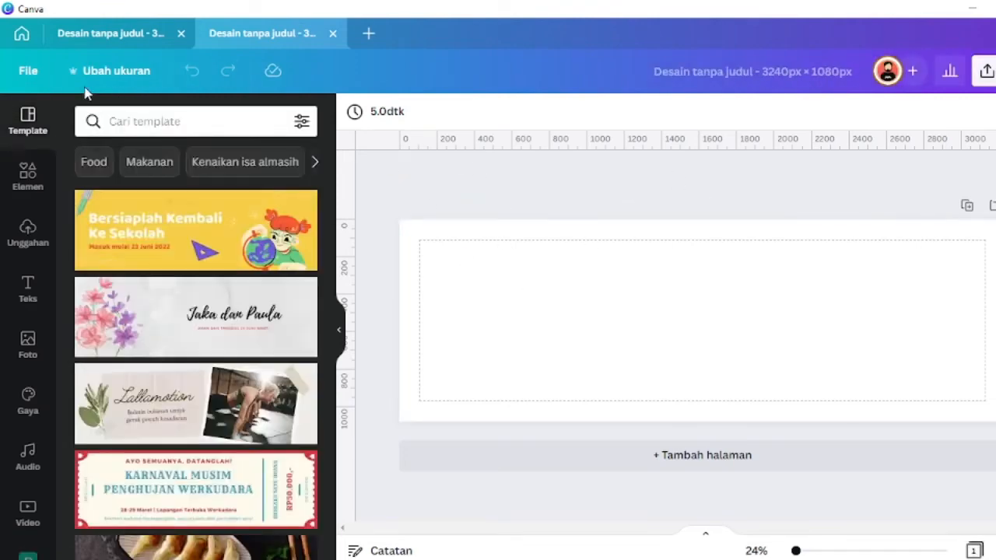
Step: Hide the rulers and guides as well as the margins on the blank page
click(31, 72)
click(176, 226)
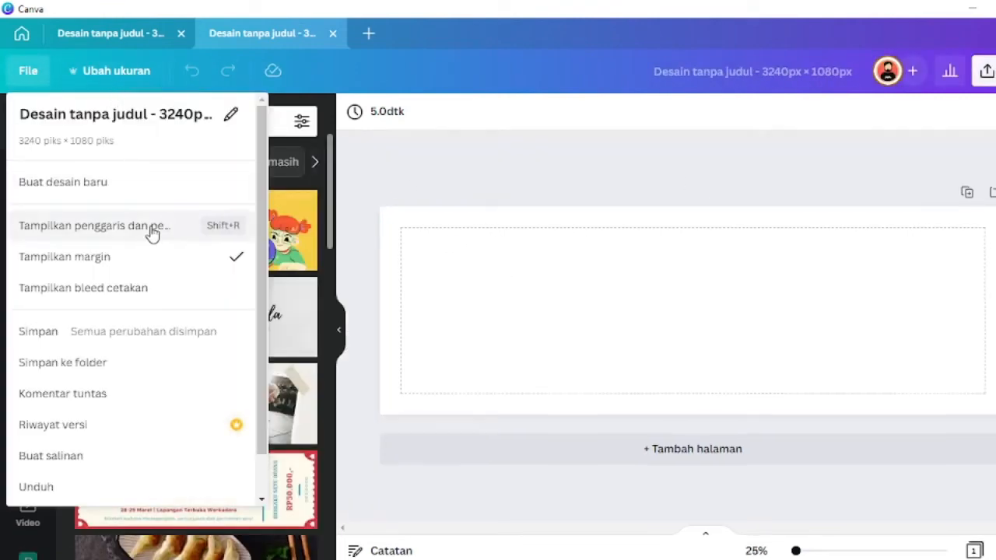
click(41, 71)
click(41, 71)
click(138, 256)
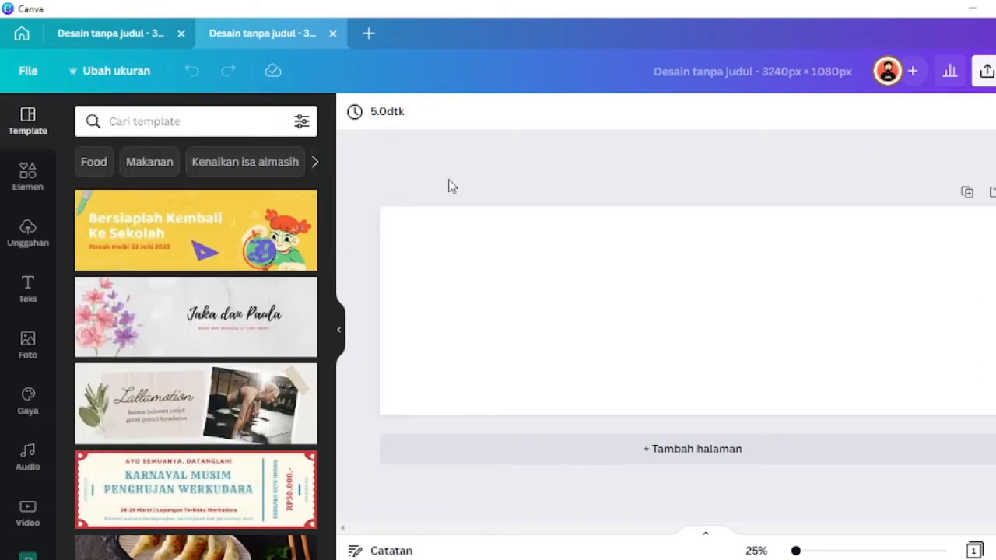
click(827, 316)
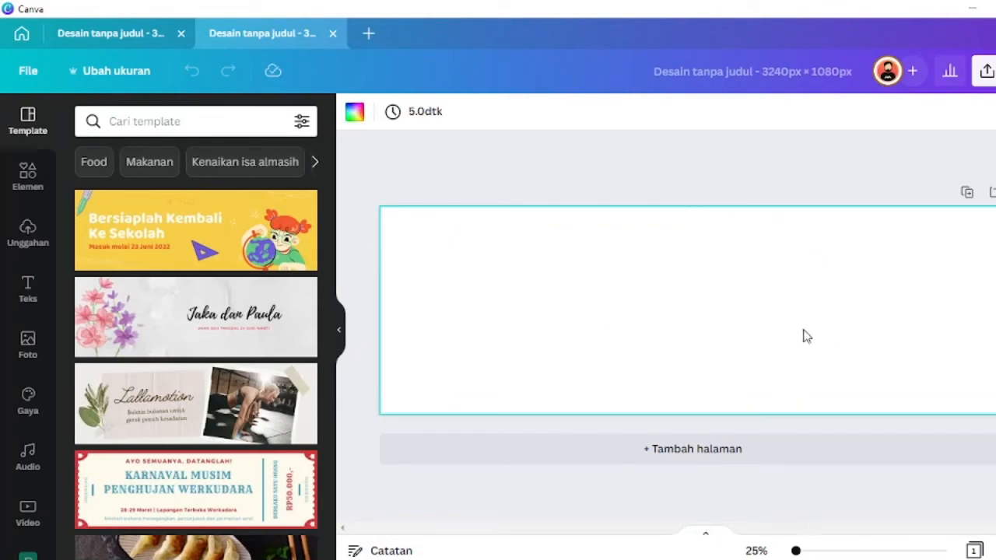
click(684, 184)
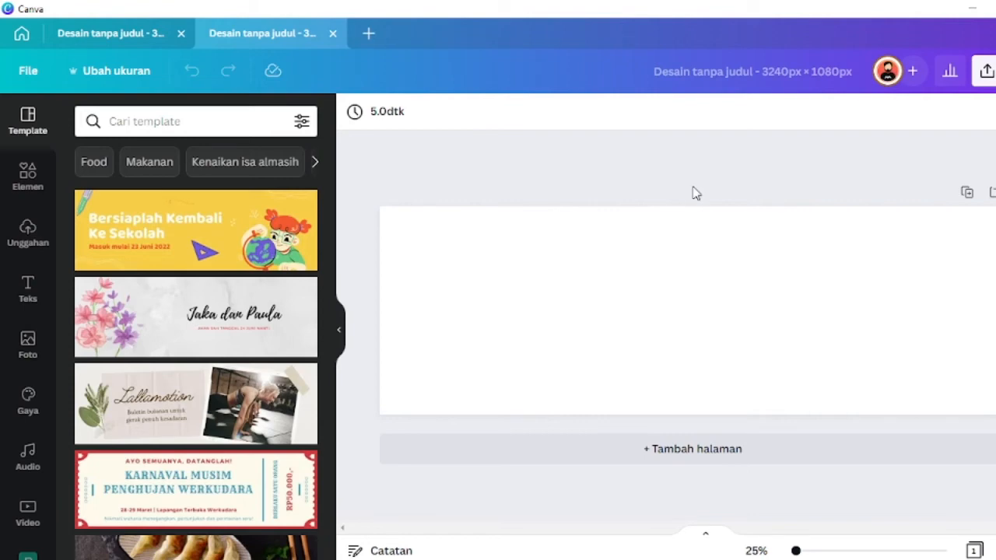
Step: Add a square shape from the elements to the blank page
scroll(197, 421, down, 3)
click(28, 177)
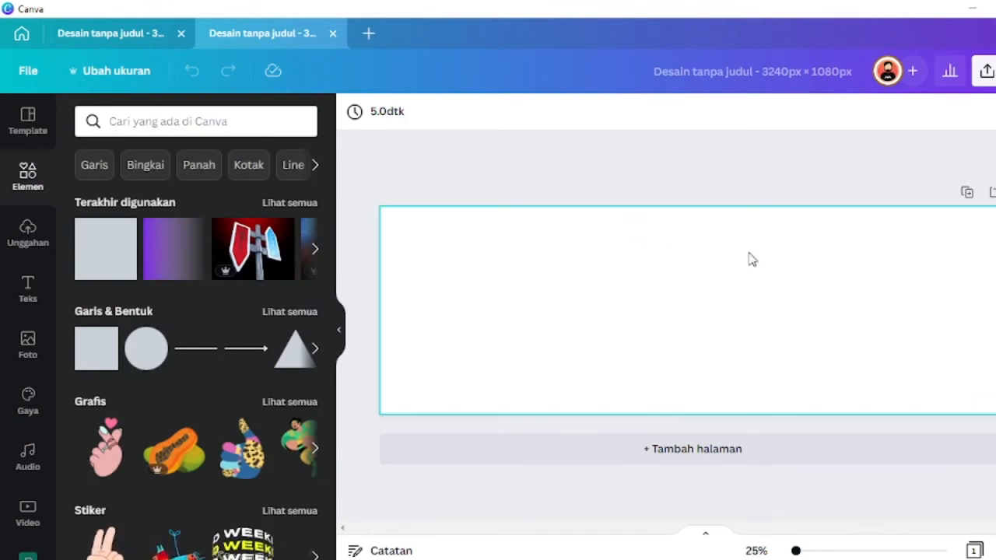
click(119, 268)
click(827, 329)
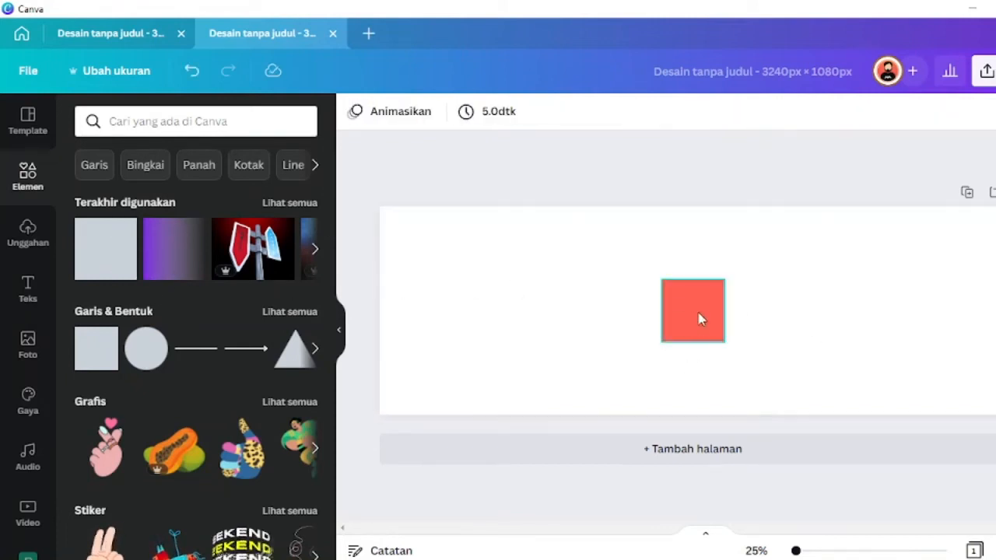
Step: Move the red square to the page's top-left corner and enlarge it to the full page height
drag(695, 318, 410, 242)
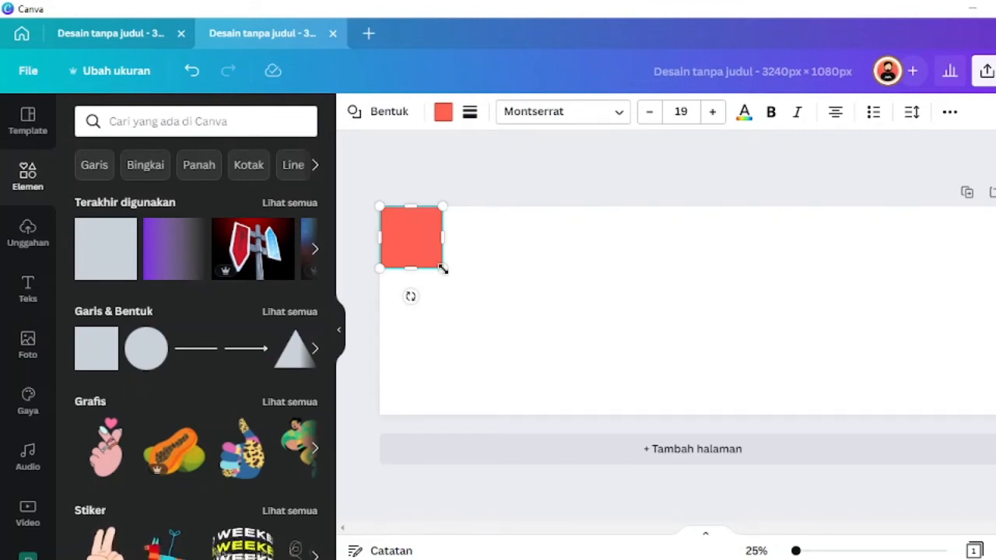
drag(443, 268, 589, 412)
click(673, 343)
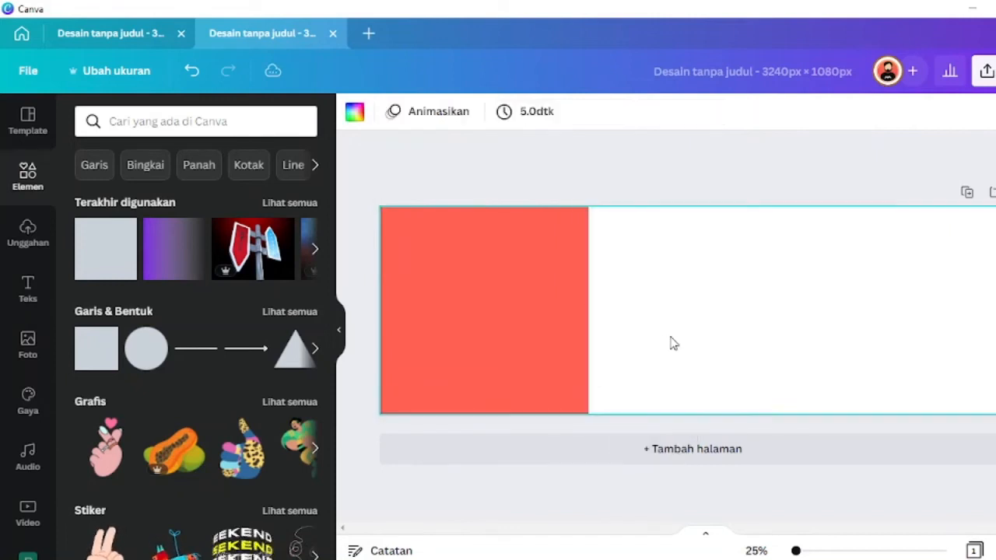
Step: Duplicate the full-height square twice and line up the copies side by side to fill the page width
click(522, 306)
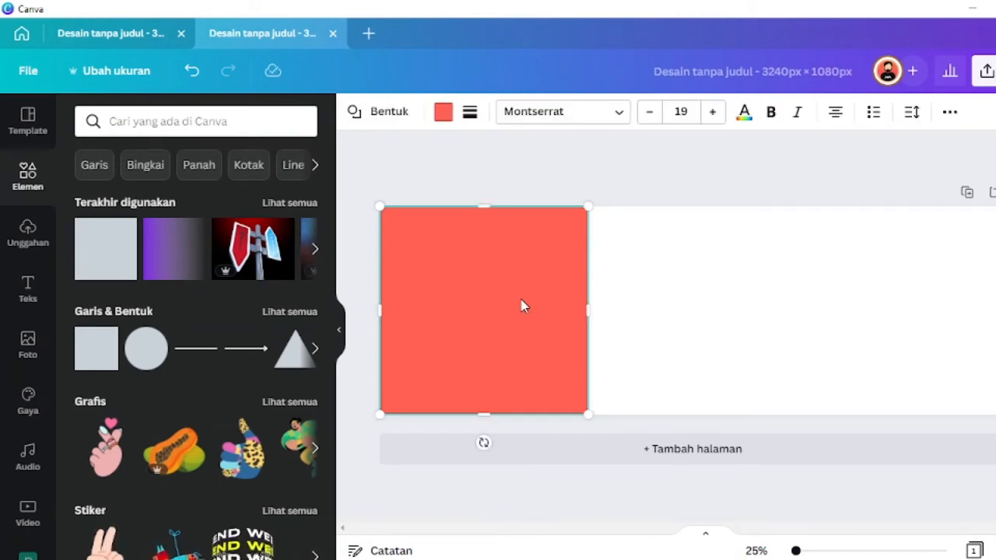
drag(522, 306, 918, 285)
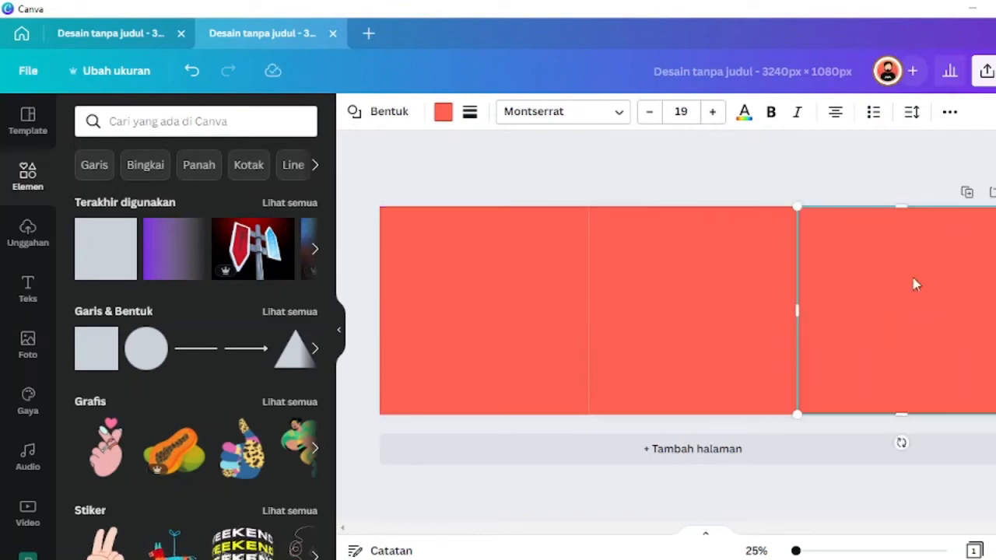
click(846, 170)
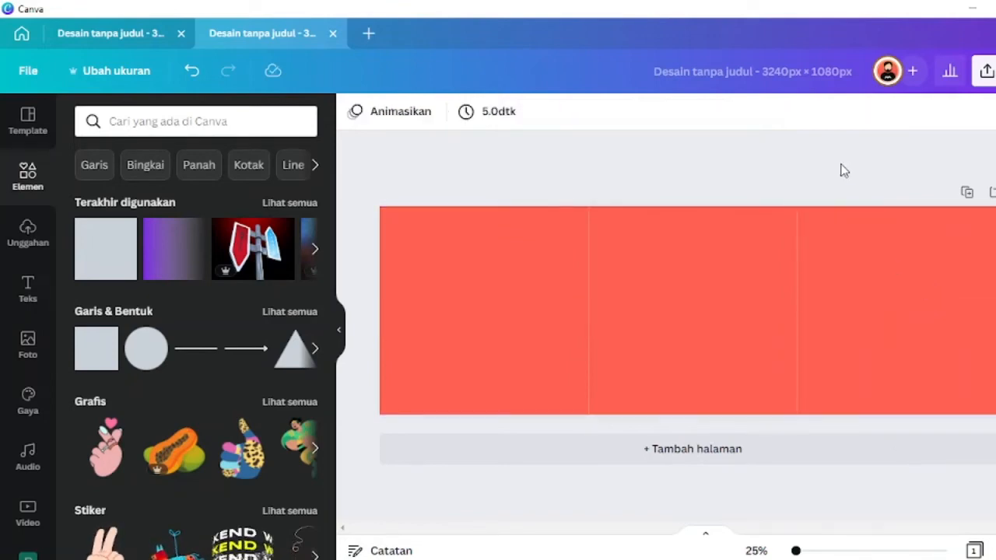
Step: Examine the three adjoining squares one by one as equal sections of the page
click(506, 292)
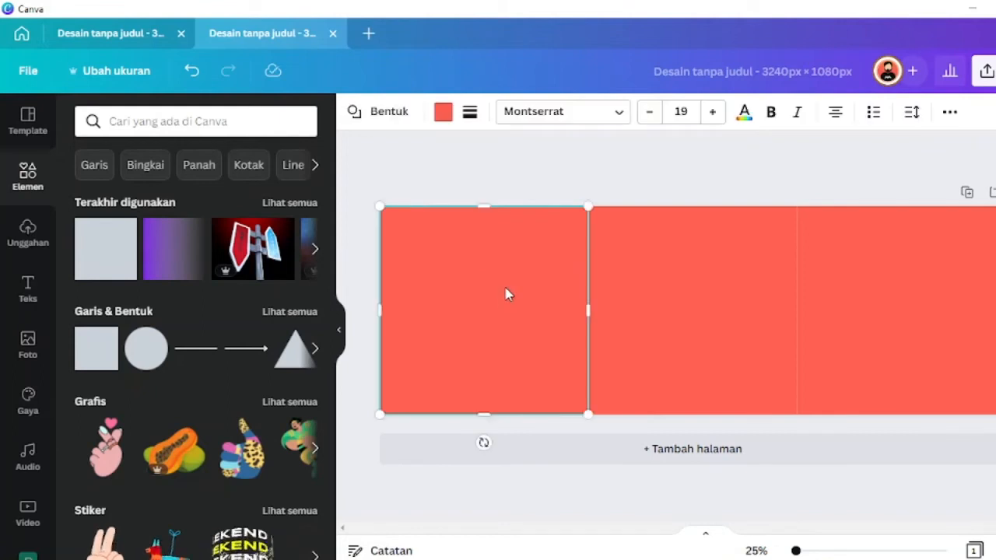
click(658, 287)
click(838, 304)
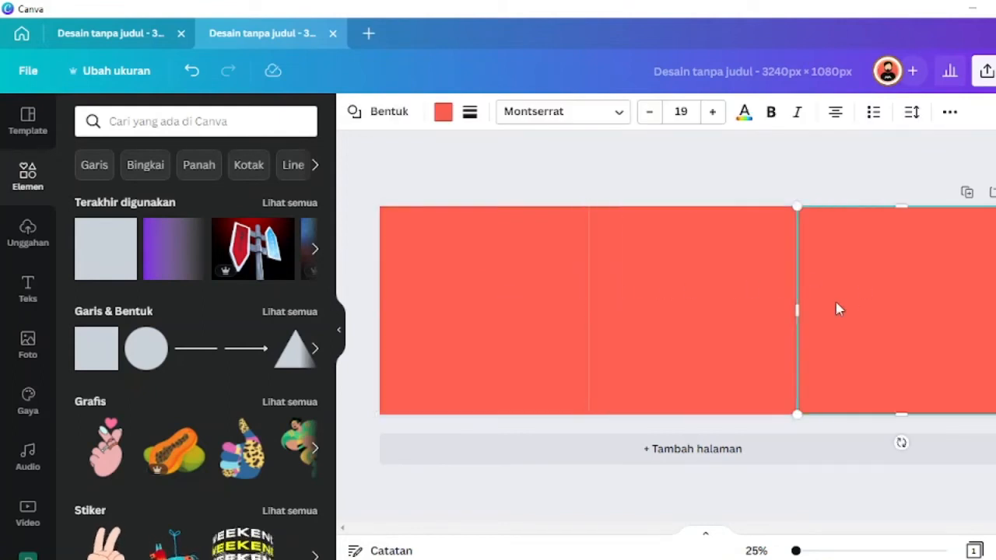
click(464, 286)
click(641, 295)
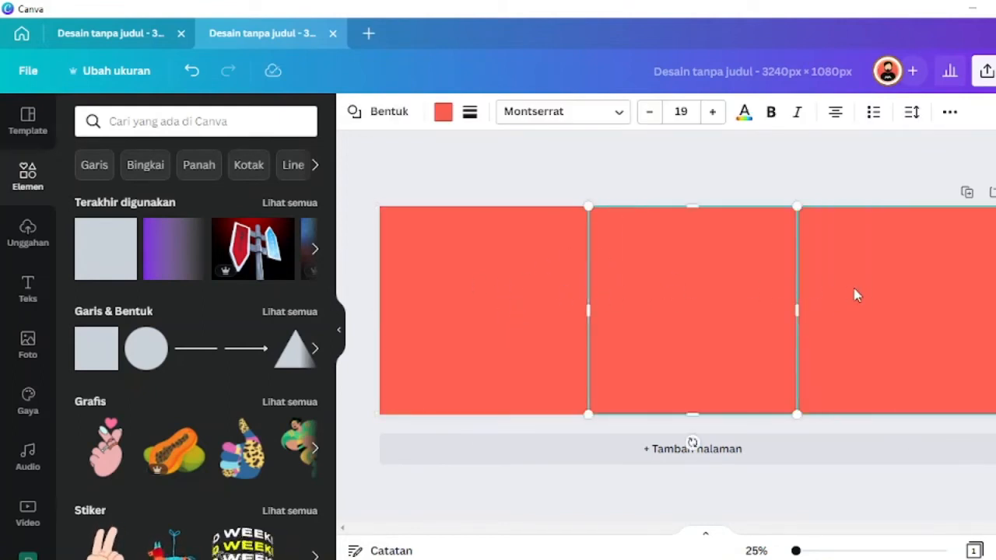
click(853, 291)
click(681, 194)
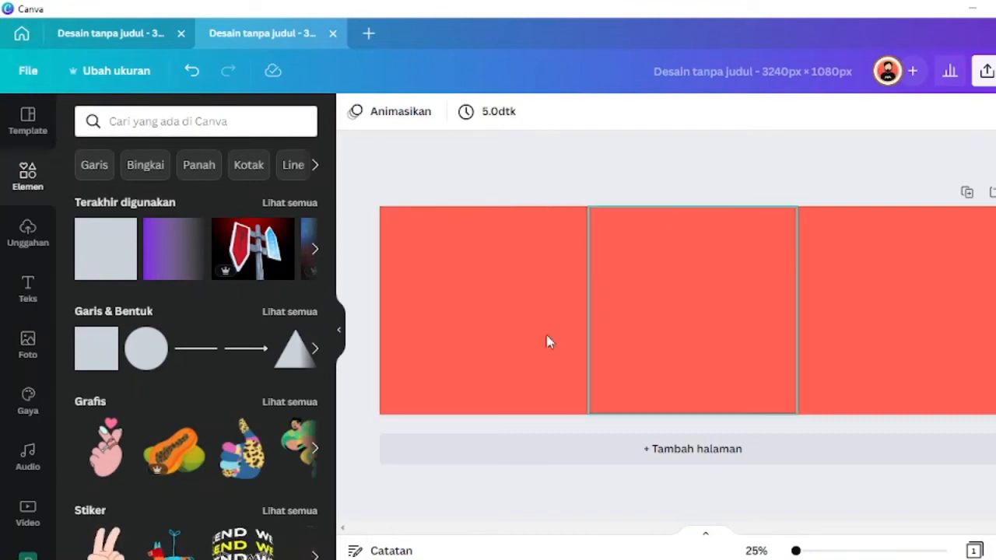
Step: Show the rulers and guides and the margins over the three squares
click(30, 71)
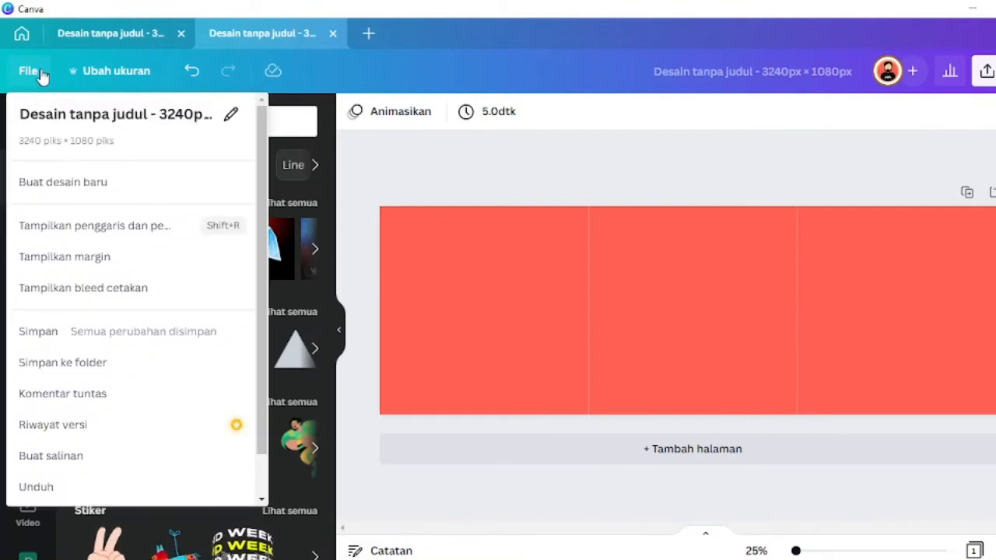
click(138, 235)
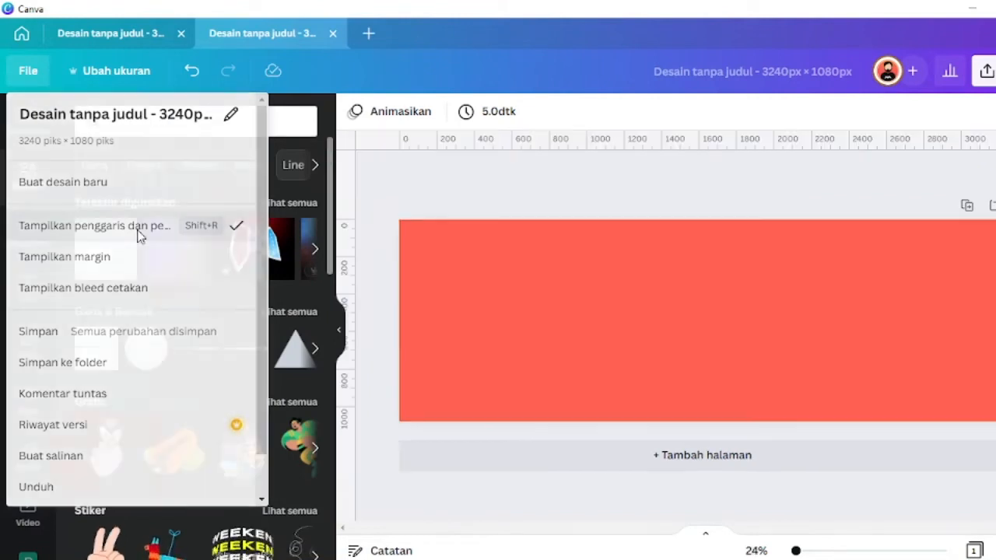
click(35, 71)
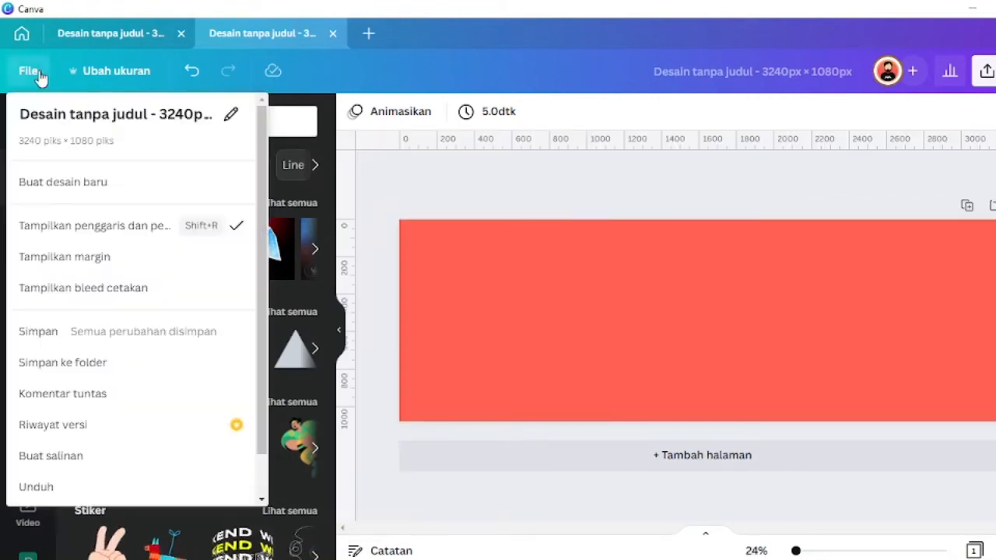
click(112, 265)
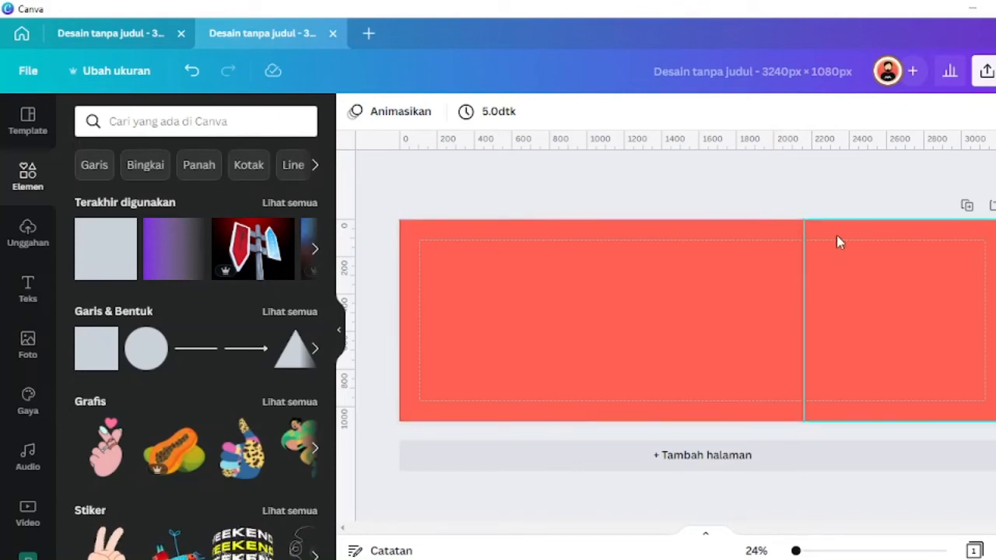
scroll(485, 288, up, 5)
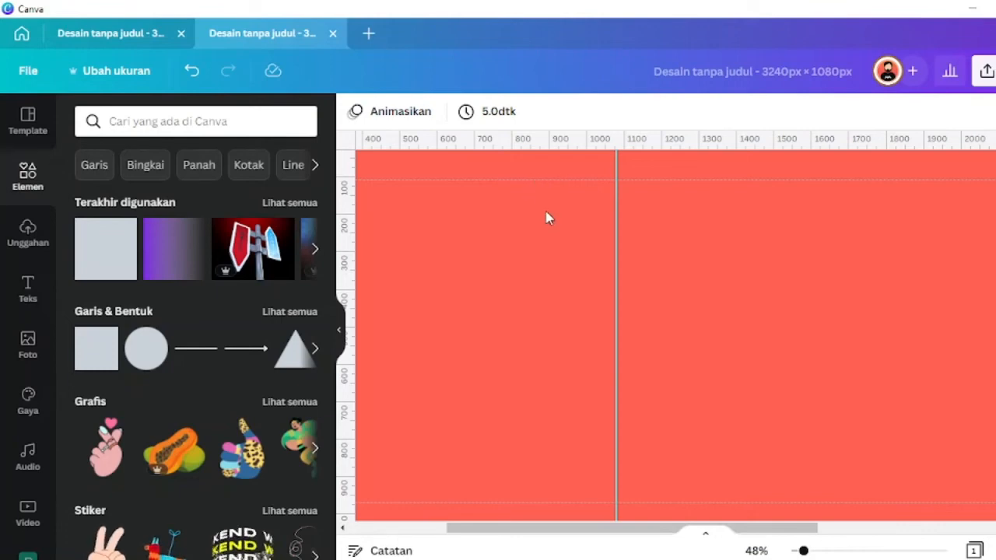
scroll(548, 215, down, 4)
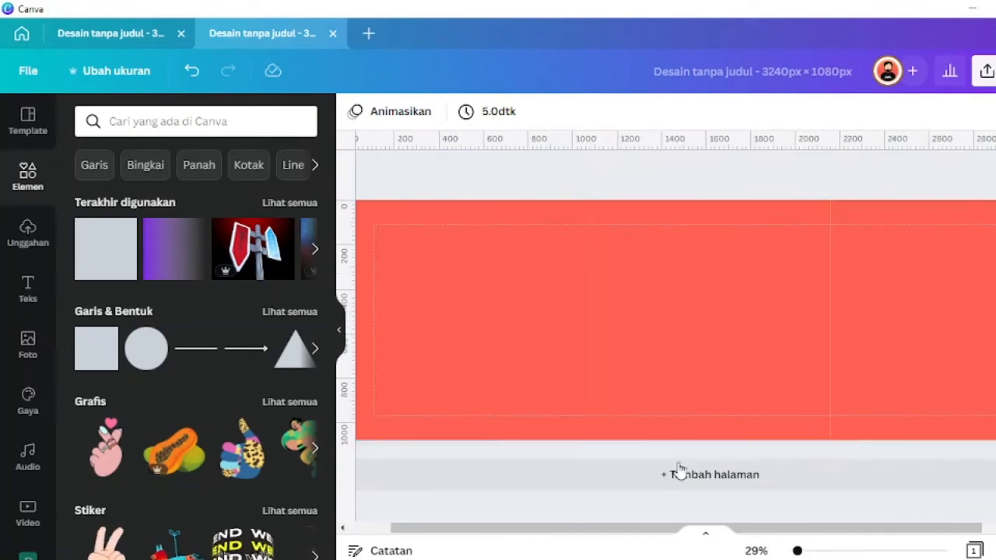
drag(638, 529, 604, 533)
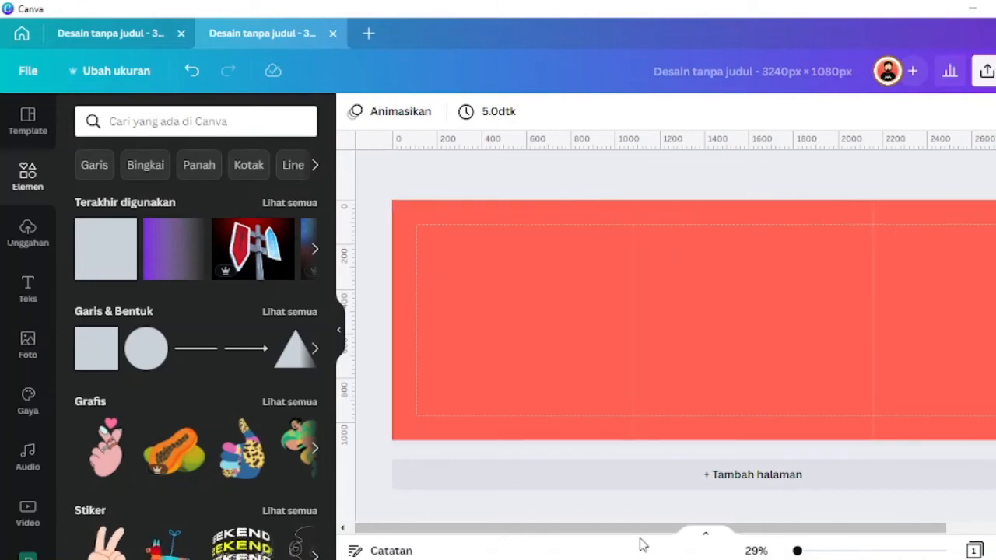
Step: Examine the three squares and their shared boundaries across the full width of the page
drag(633, 536, 709, 533)
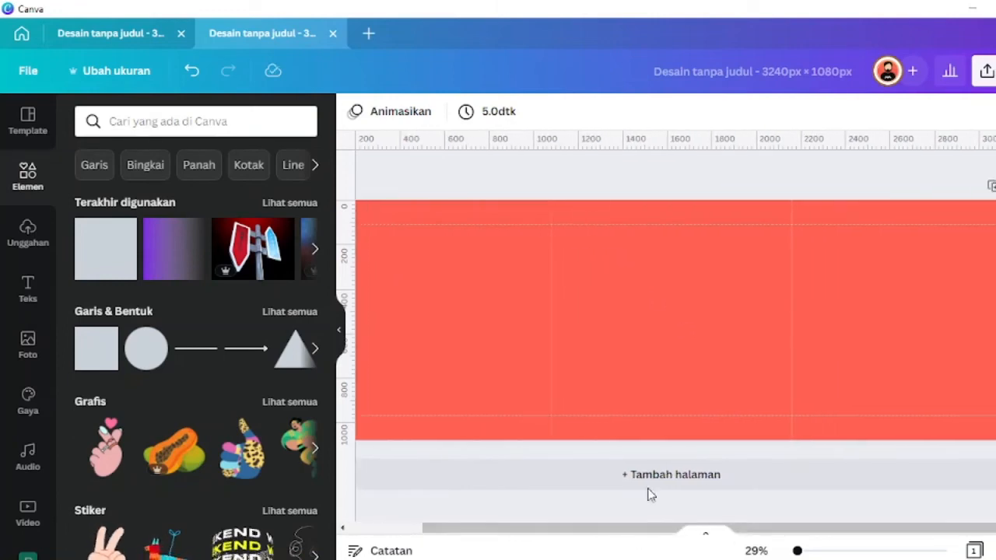
click(523, 294)
click(674, 292)
click(858, 284)
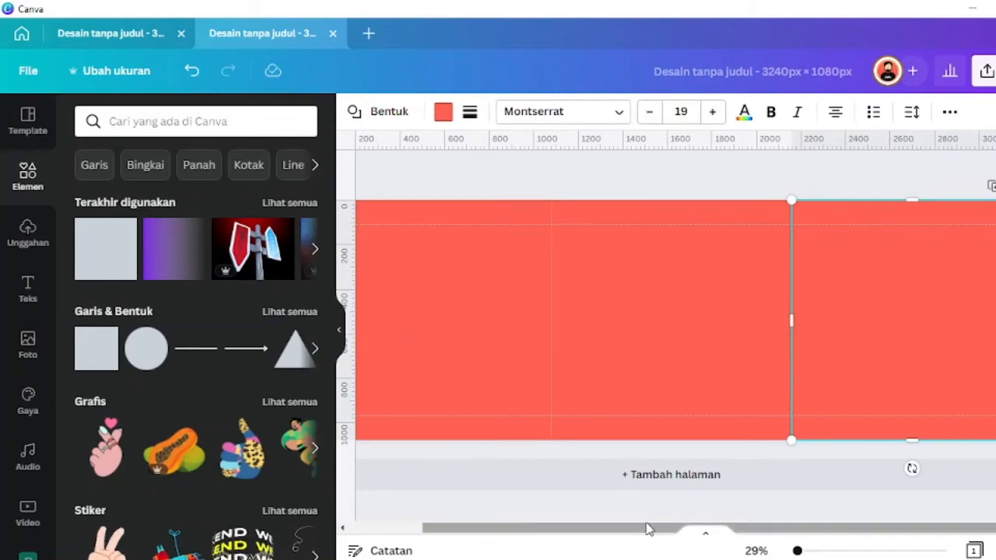
scroll(969, 466, left, 3)
key(Escape)
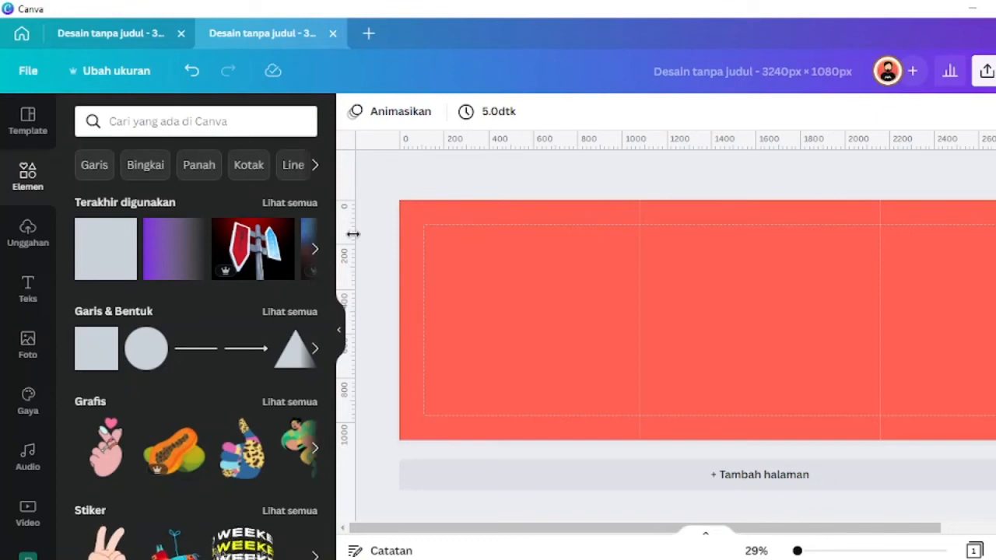
Step: Place vertical guides on the square boundaries and the page's outer edges, plus horizontal guides along the top and bottom margins
drag(353, 233, 636, 237)
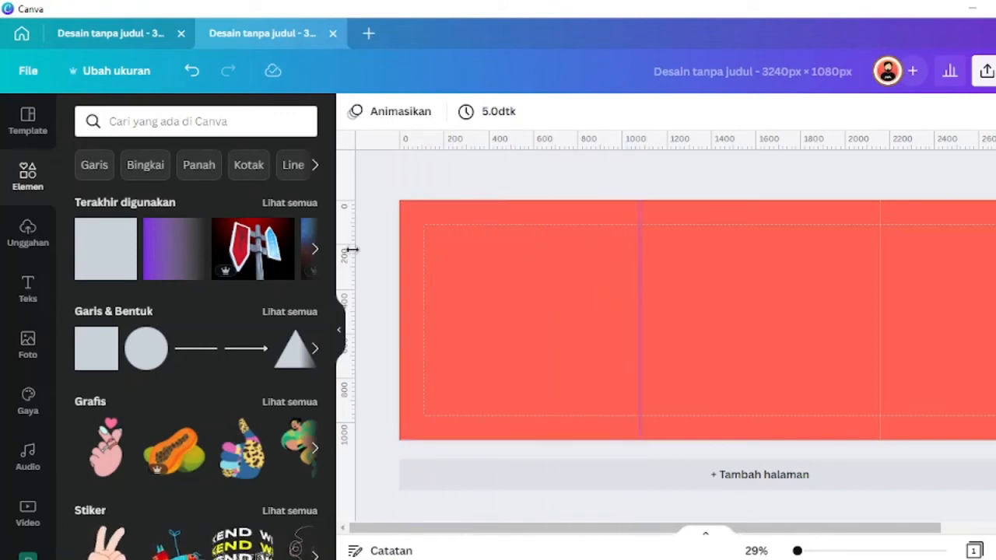
drag(351, 250, 881, 290)
drag(661, 527, 717, 532)
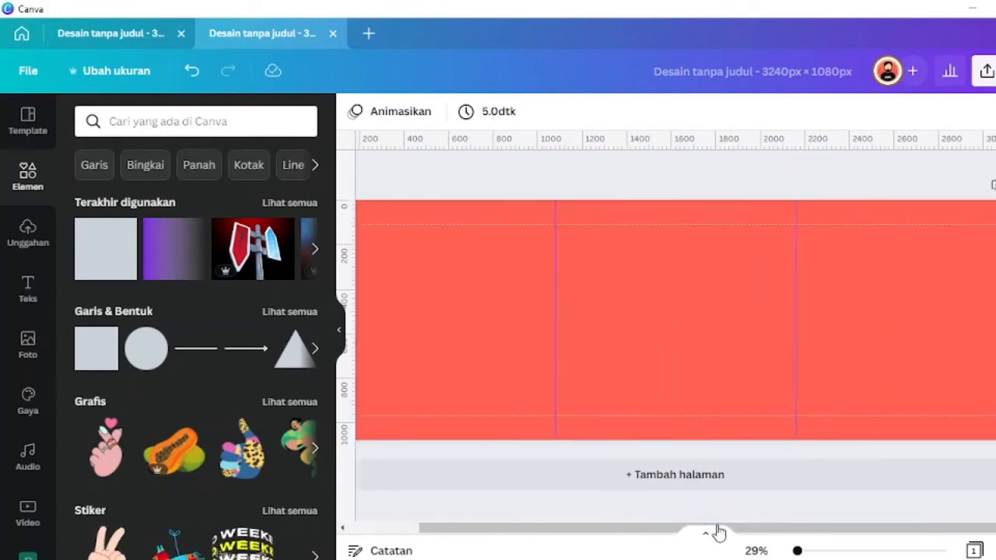
drag(350, 269, 992, 280)
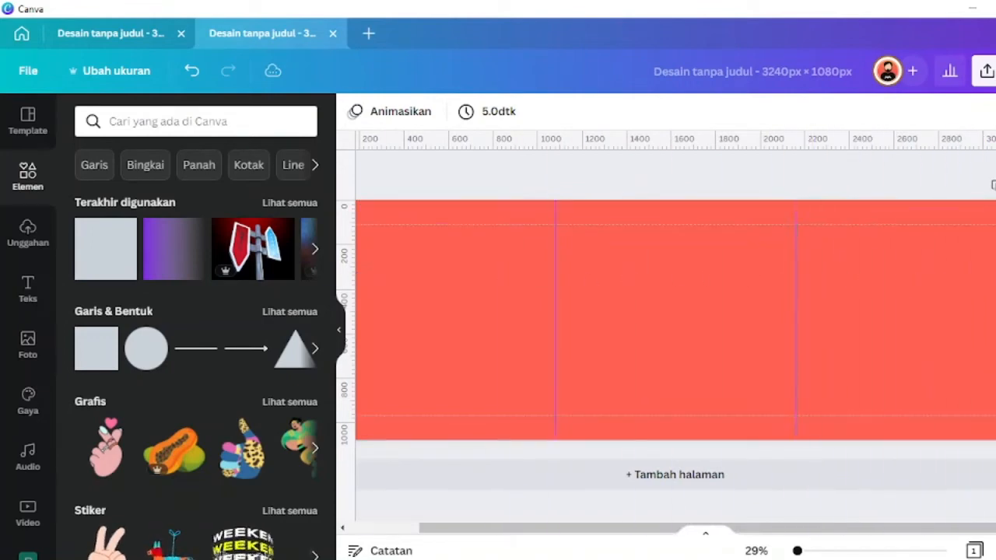
drag(871, 529, 762, 537)
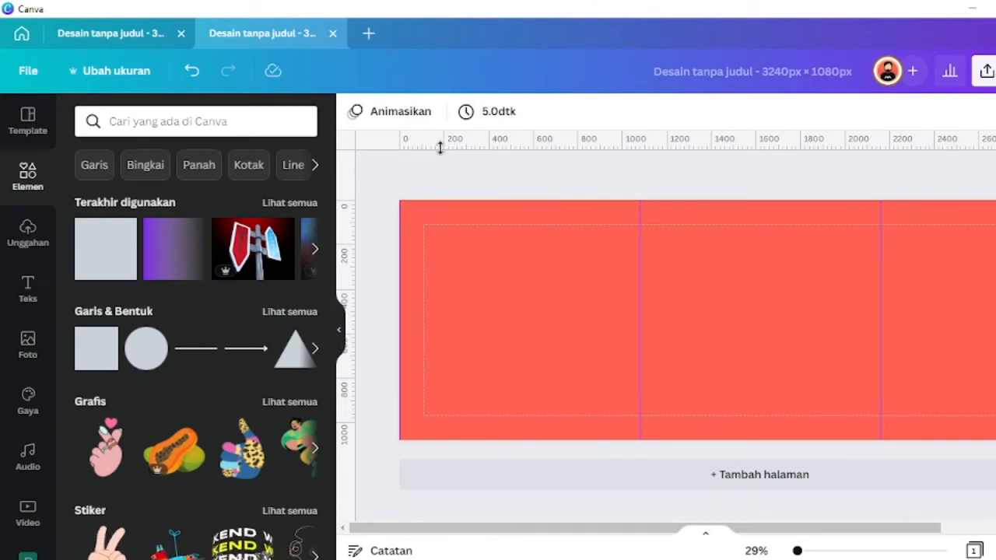
drag(440, 148, 449, 224)
drag(506, 148, 532, 418)
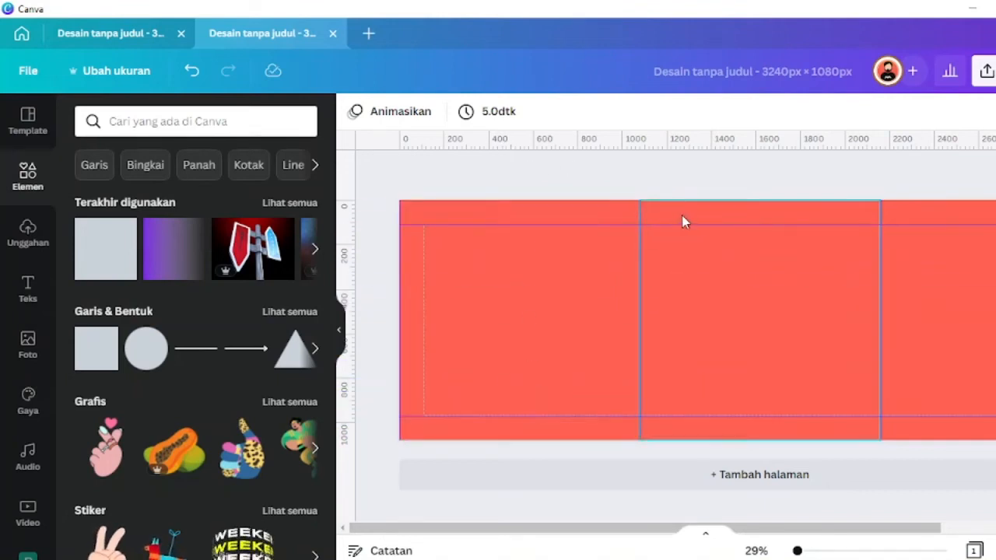
Step: Delete all three red squares and keep only the guides on the blank page
click(539, 358)
key(Delete)
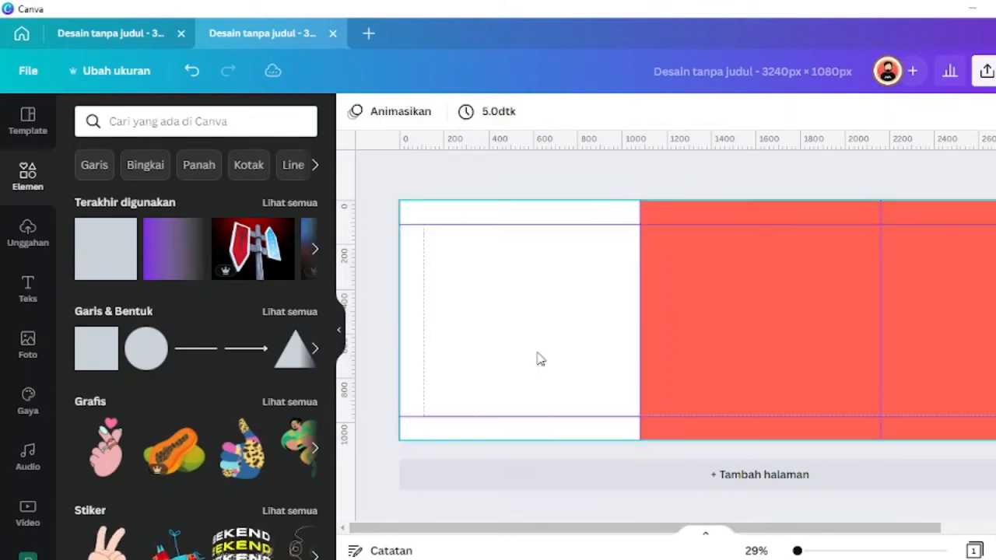
click(729, 335)
key(Delete)
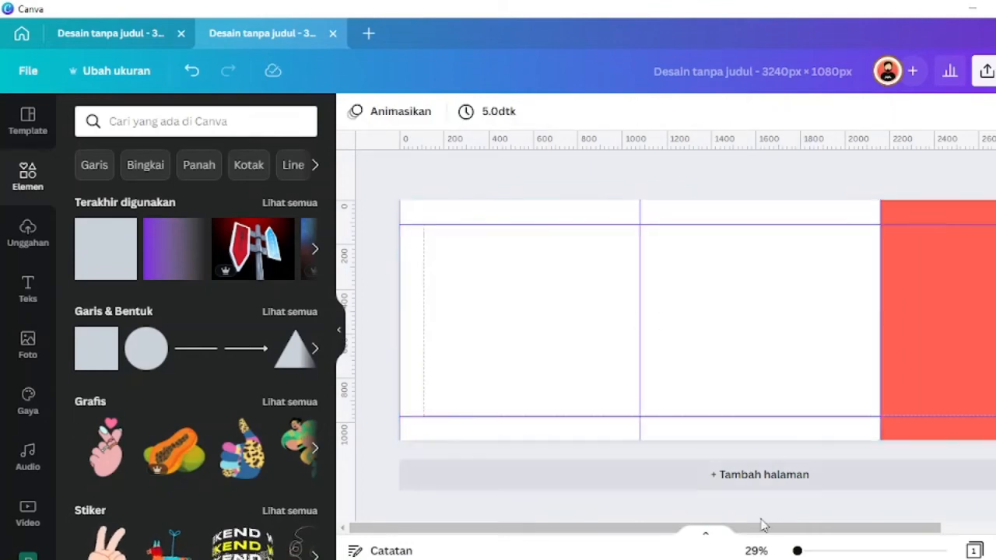
scroll(887, 322, right, 3)
click(885, 322)
key(Delete)
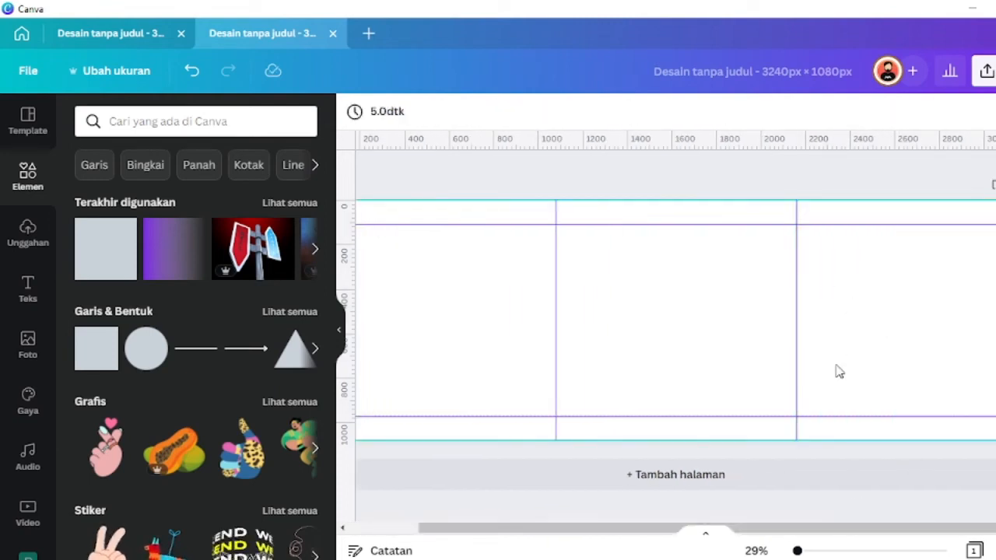
scroll(717, 416, down, 2)
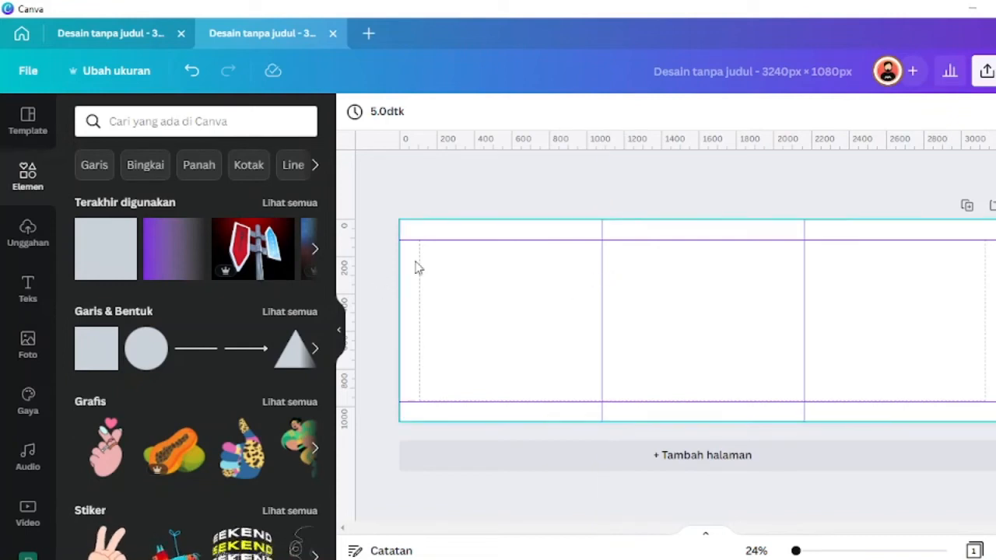
click(514, 277)
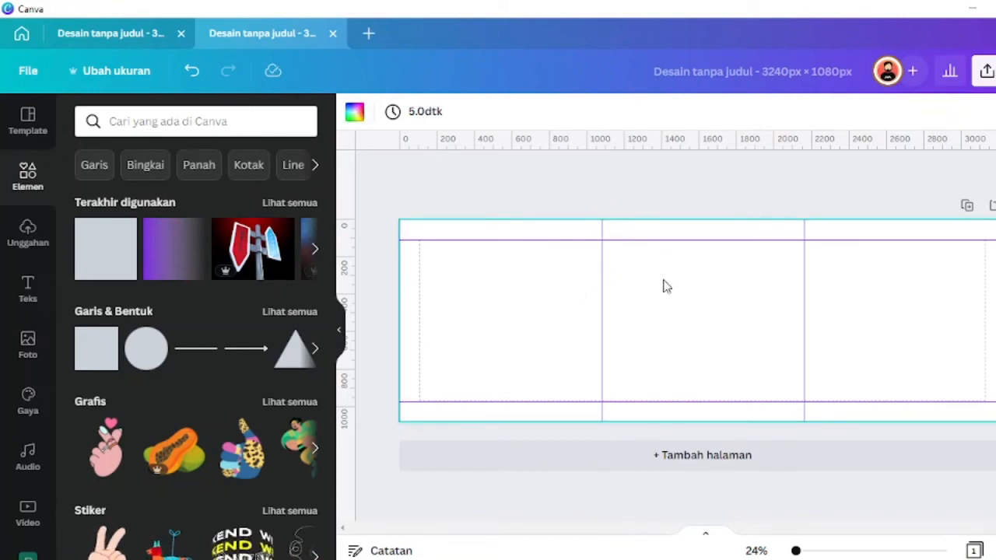
click(529, 179)
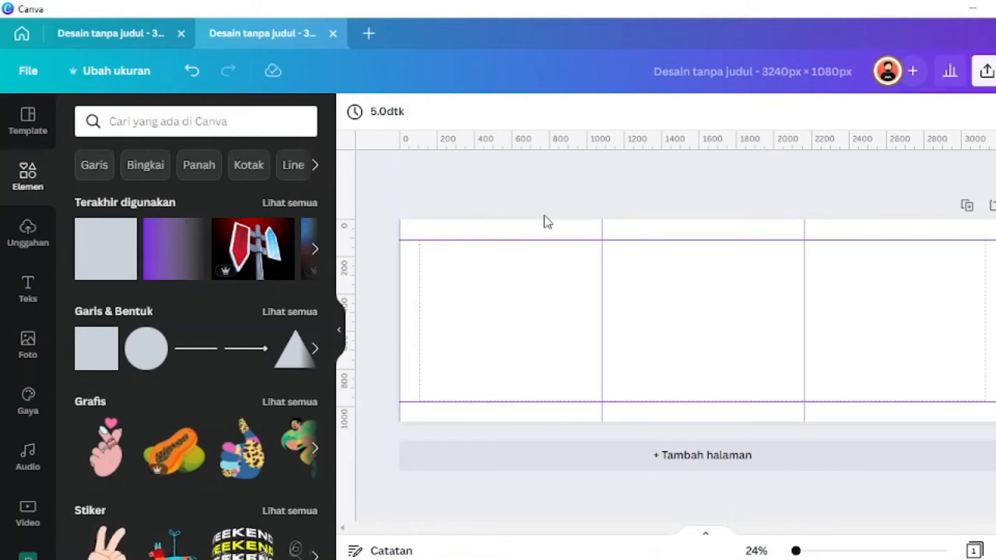
Step: Open the existing design "NERAKA MALAH MASUK NERAKA" alongside the two untitled designs
click(113, 38)
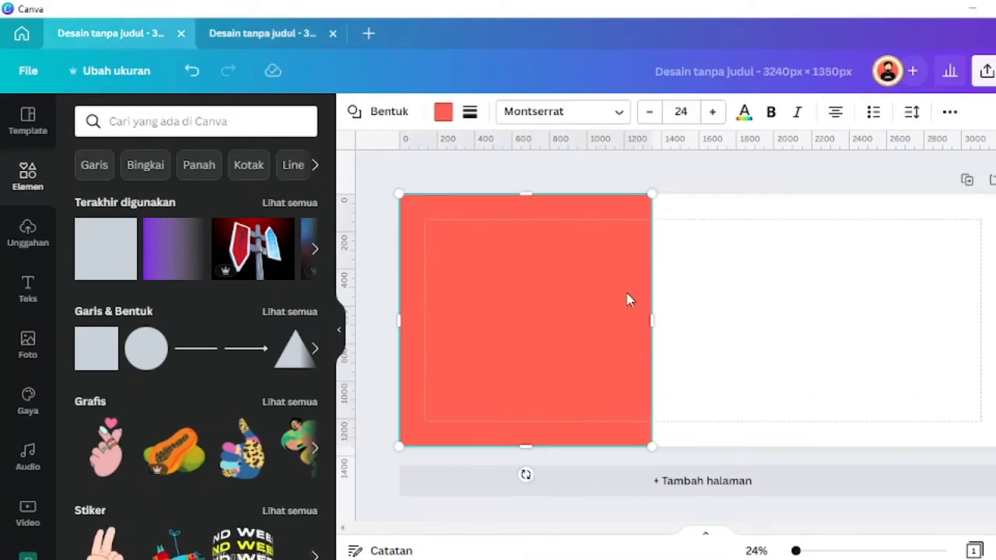
click(199, 33)
click(21, 37)
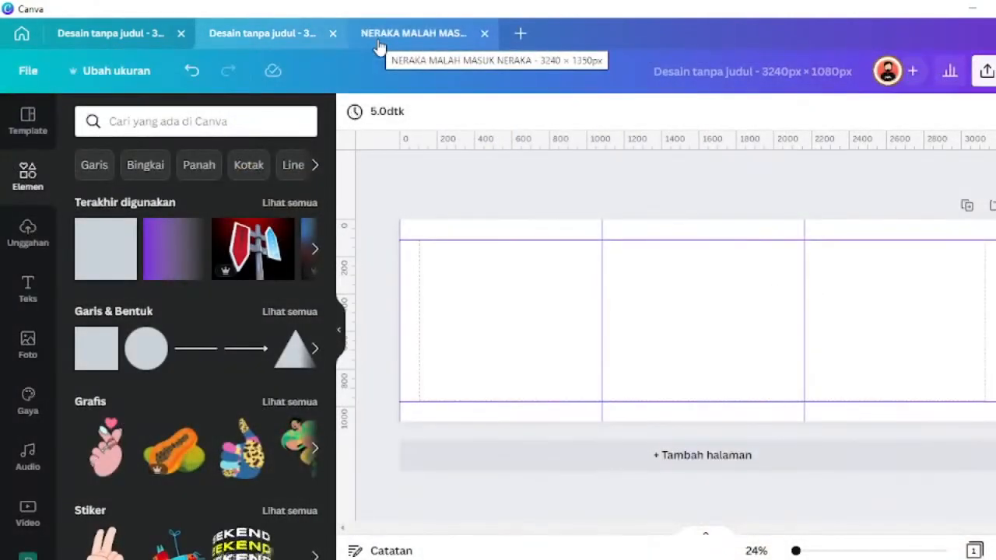
click(379, 44)
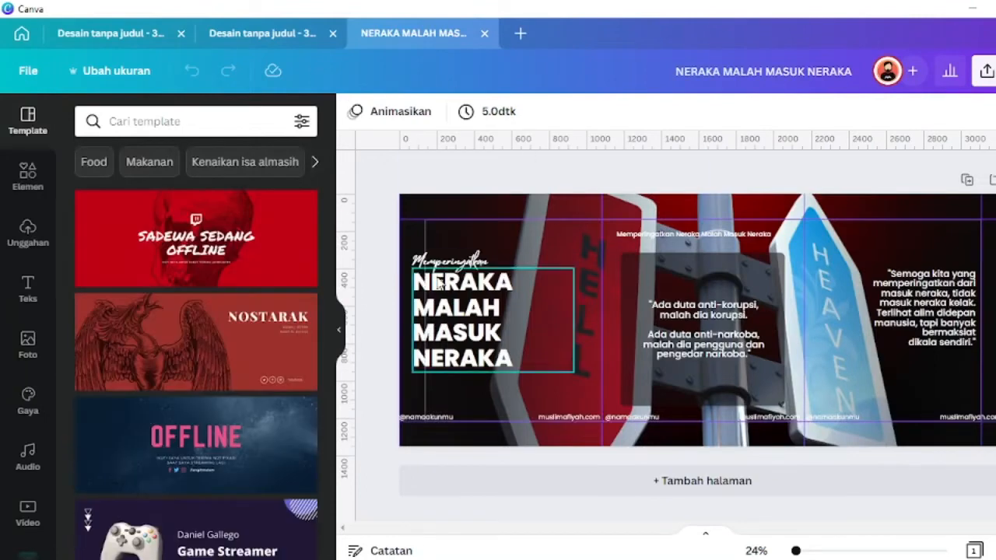
Step: Copy the script line, the main title and both quote texts into the blank 3240 × 1080 px design
click(441, 266)
shift+click(485, 355)
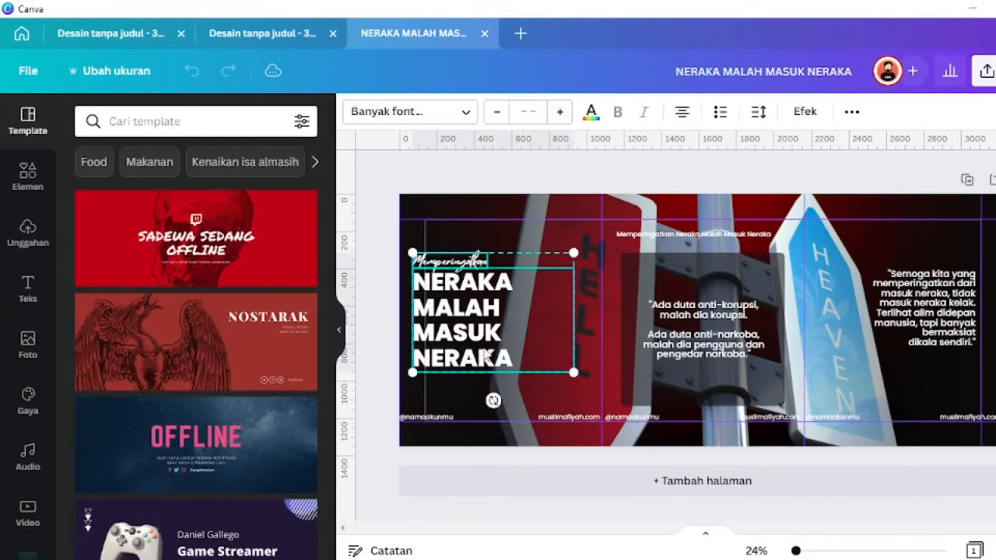
shift+click(694, 325)
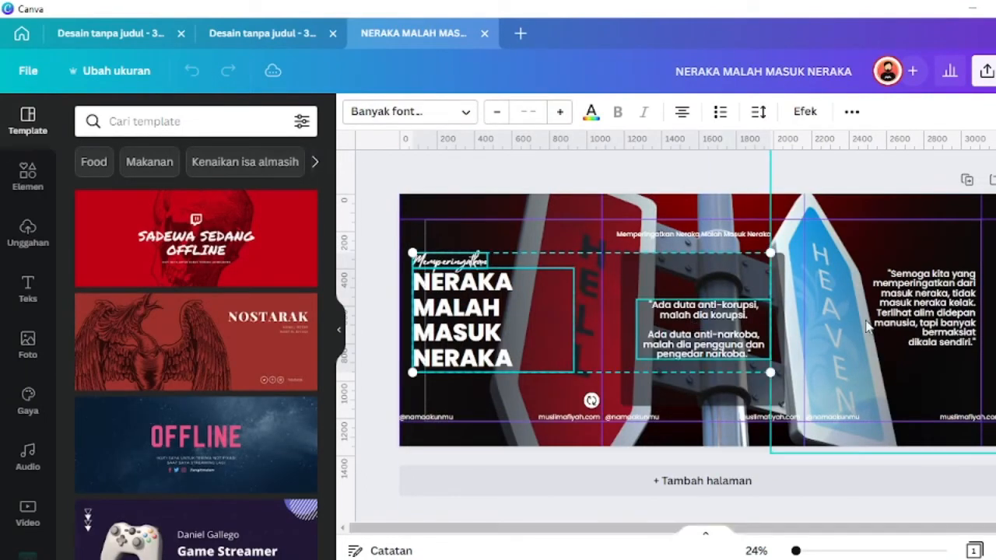
shift+click(926, 319)
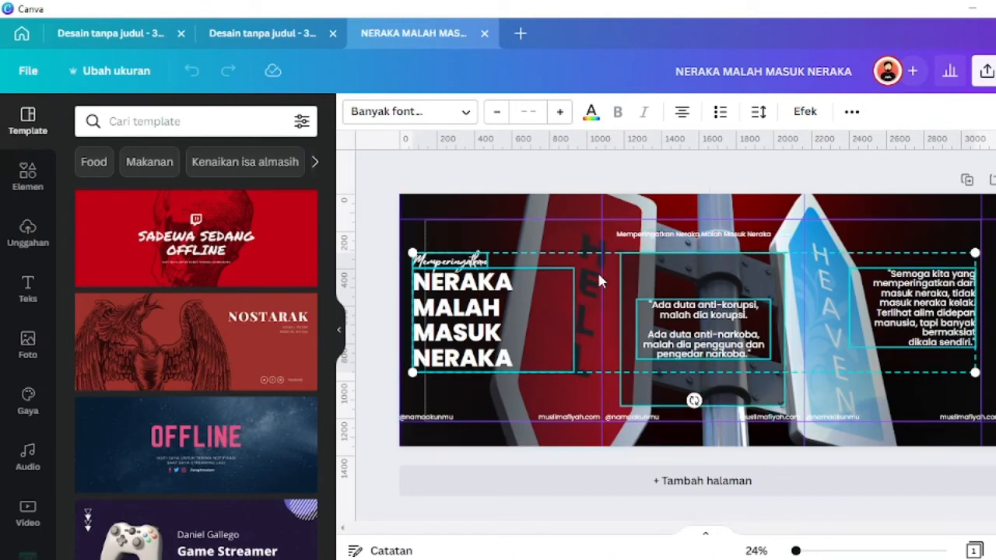
click(264, 35)
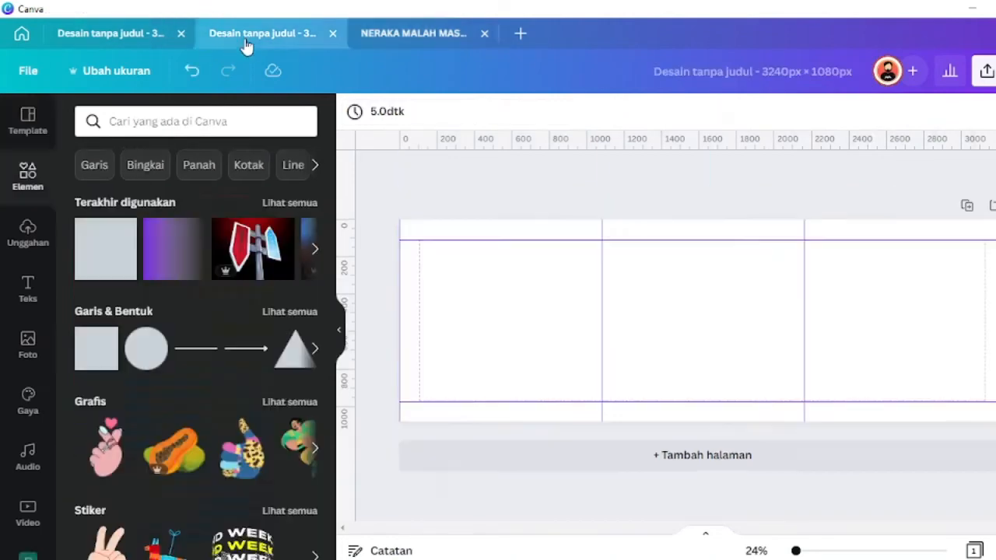
click(521, 294)
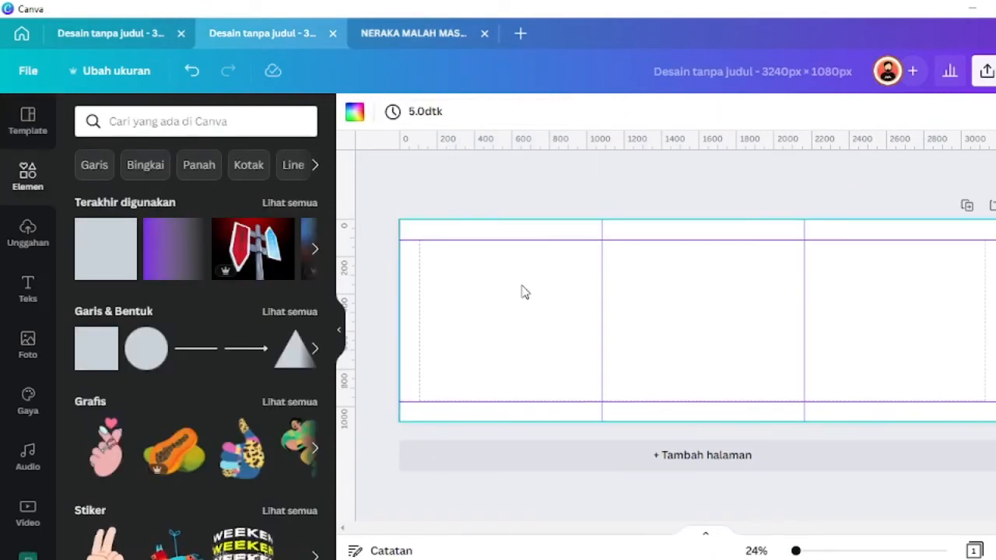
key(ctrl+v)
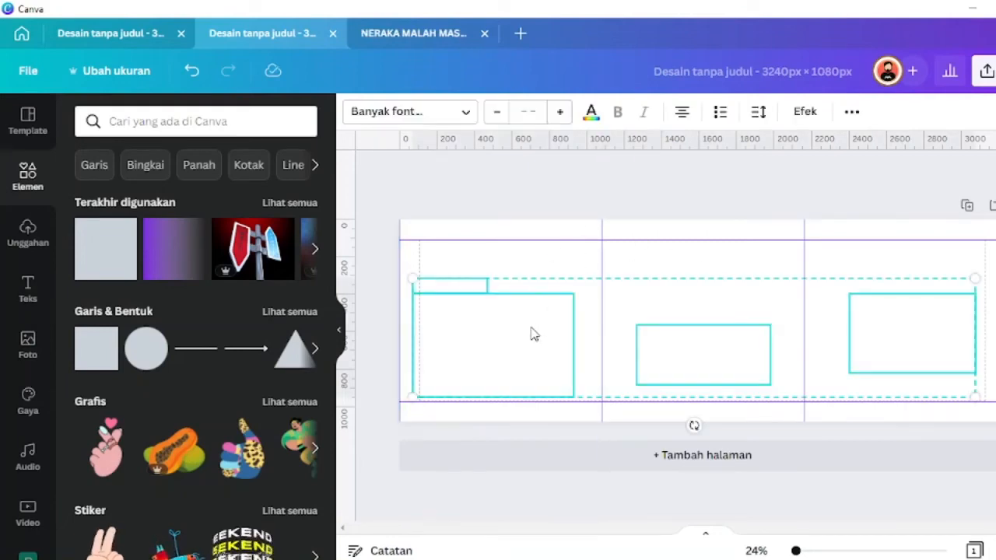
Step: Change the colour of the pasted texts to black
click(591, 112)
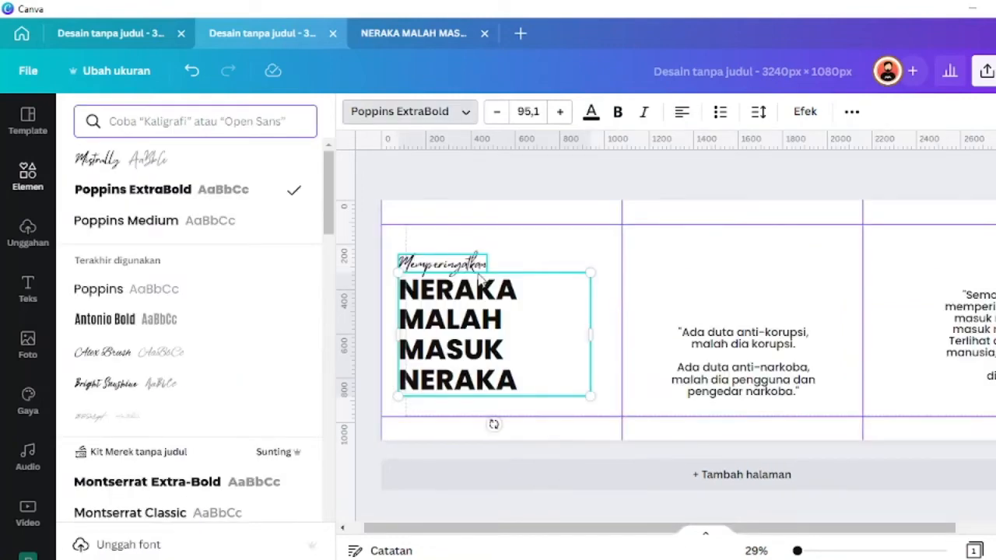
click(518, 193)
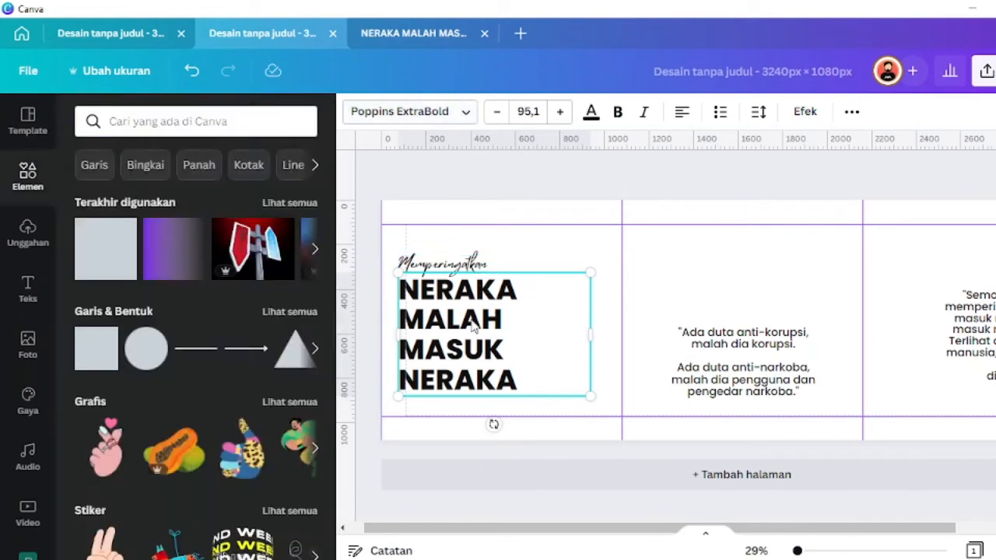
click(557, 195)
Step: Examine the fonts and sizes of the main title, both quotes and the "Memperingatkan" line
click(486, 333)
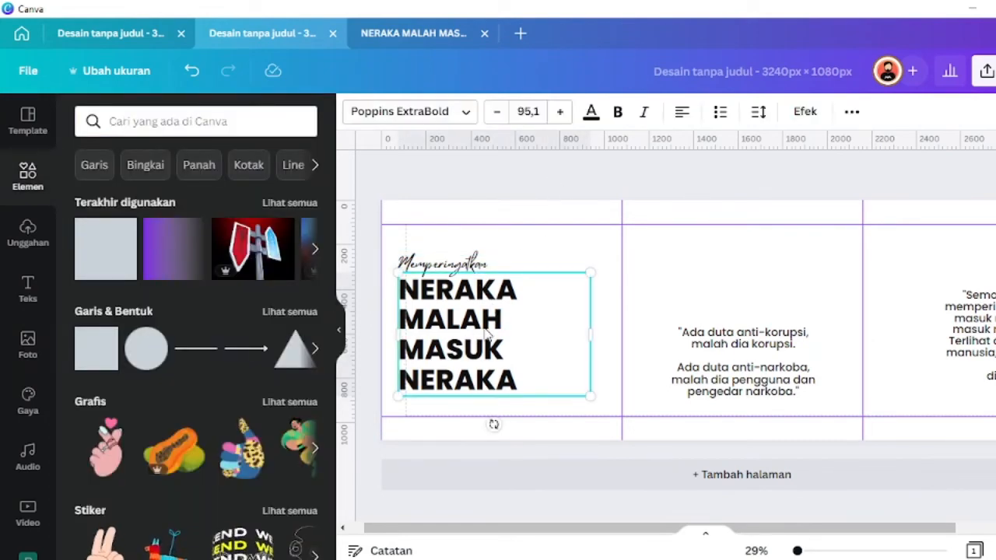
click(733, 365)
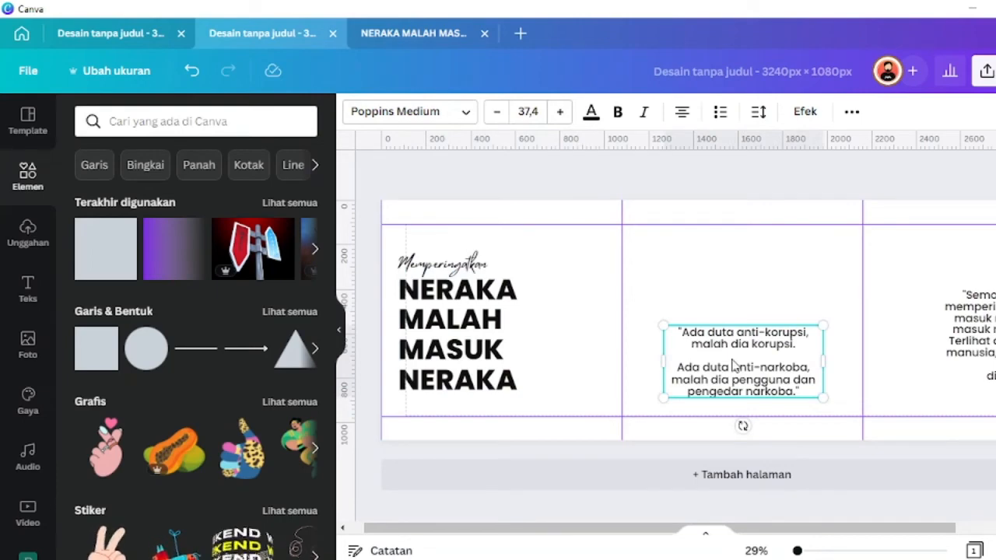
click(990, 351)
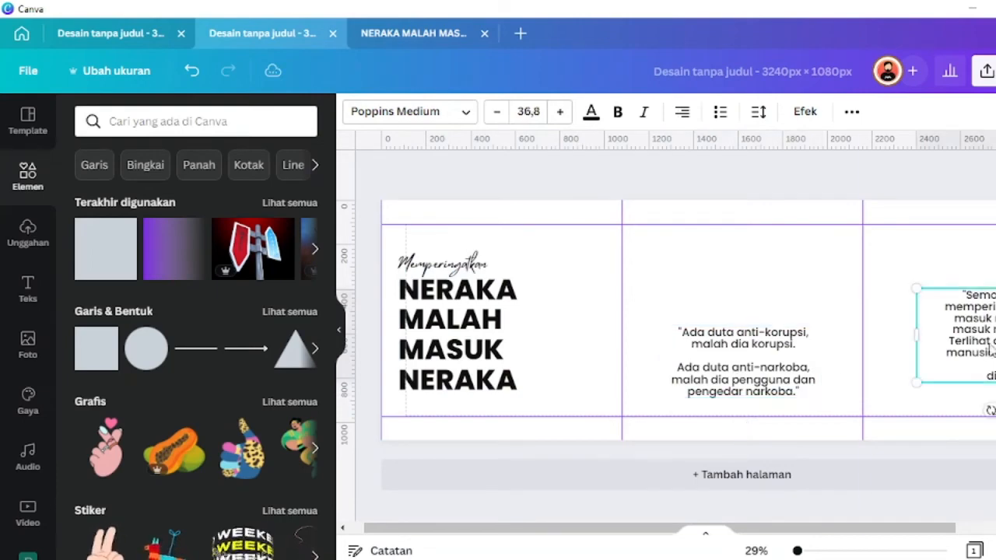
click(750, 391)
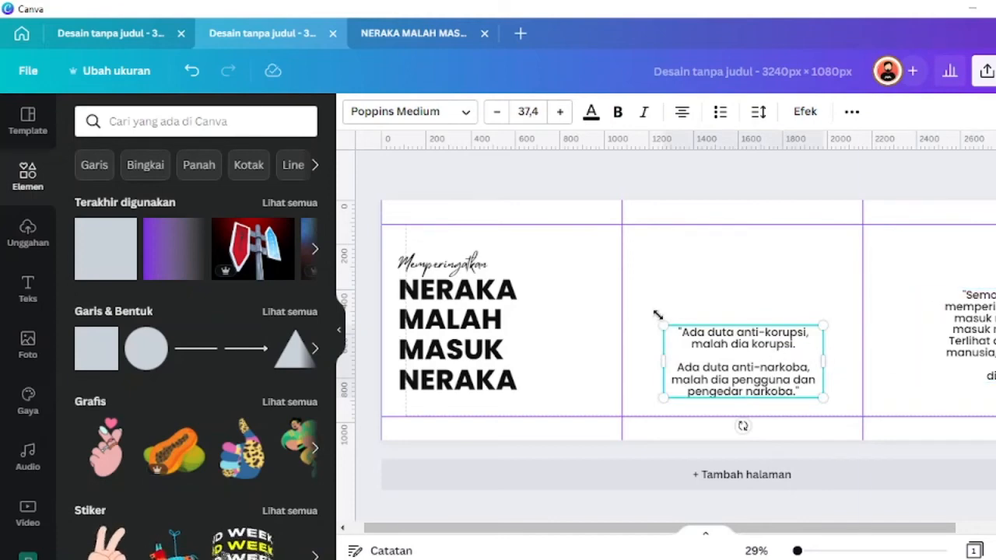
click(529, 185)
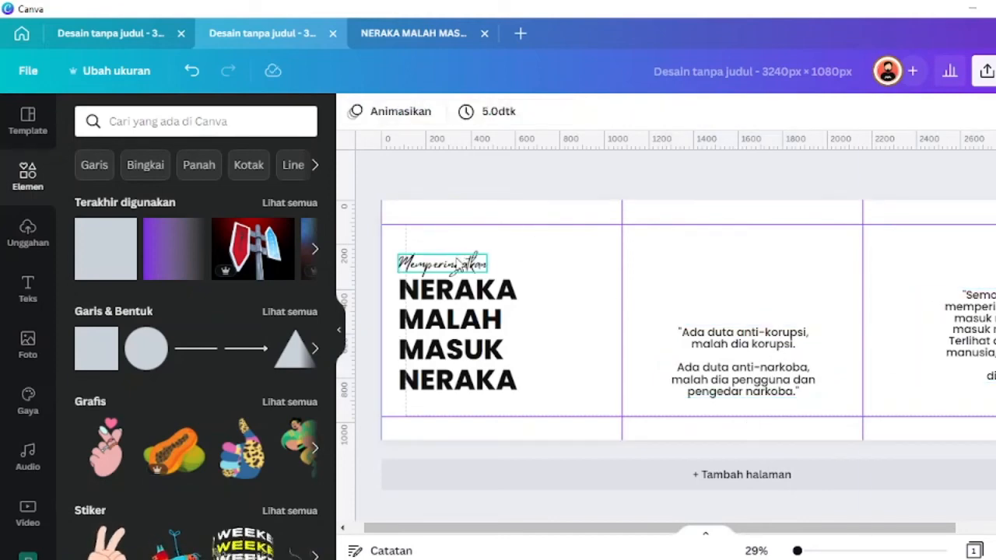
click(462, 267)
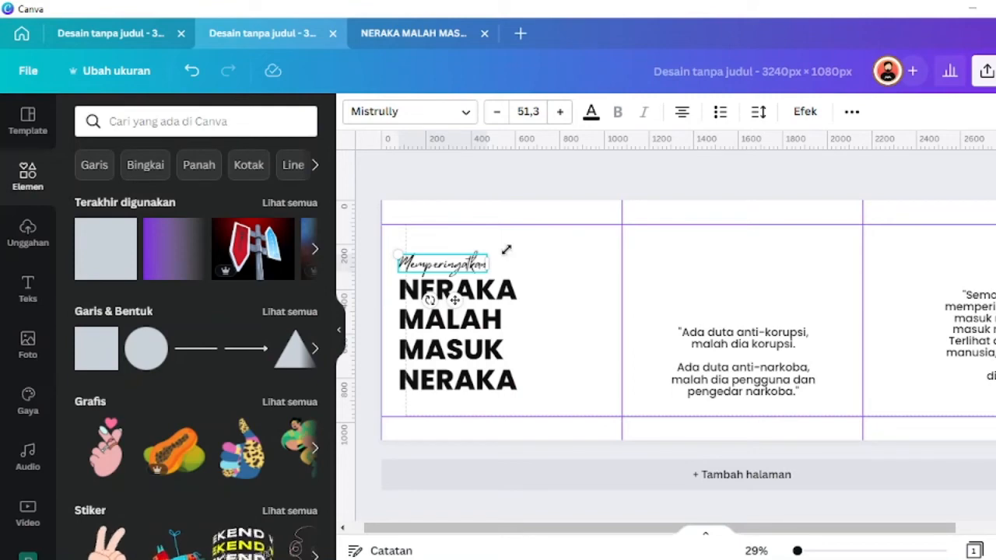
Step: Narrow the text box of the "NERAKA MALAH MASUK NERAKA" title to fit closely around its four lines
click(513, 315)
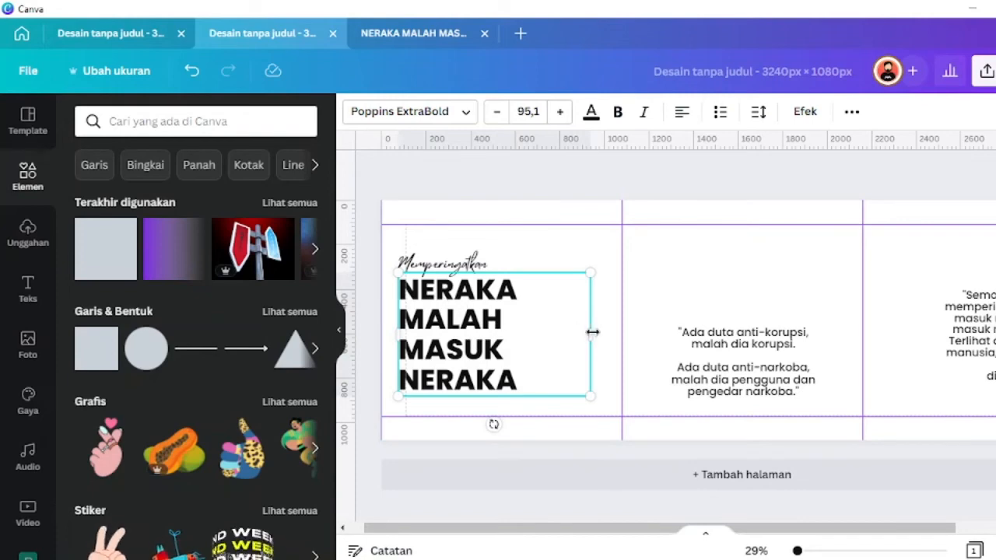
drag(592, 332, 540, 340)
click(528, 192)
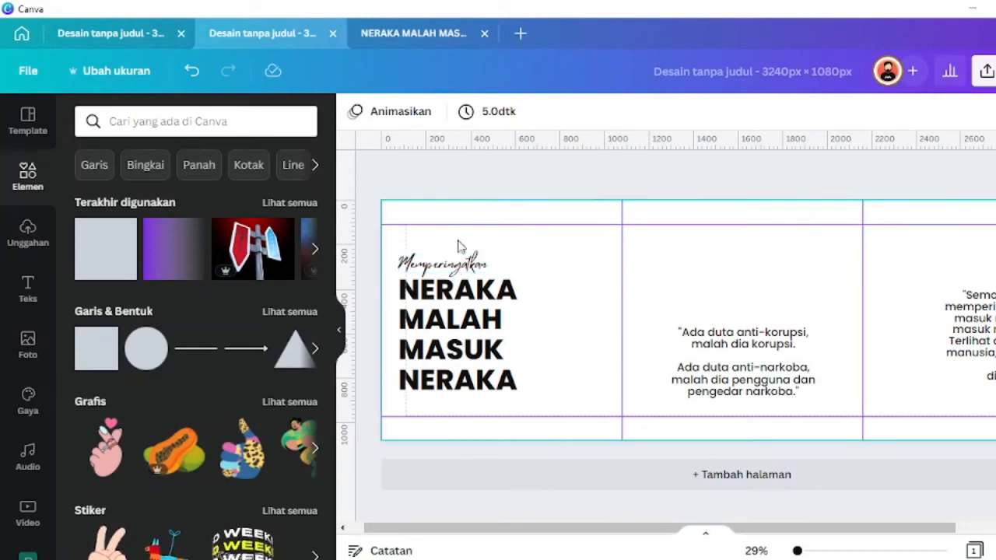
Step: Check the script font and size of the "Memperingatkan" line above the title
click(431, 265)
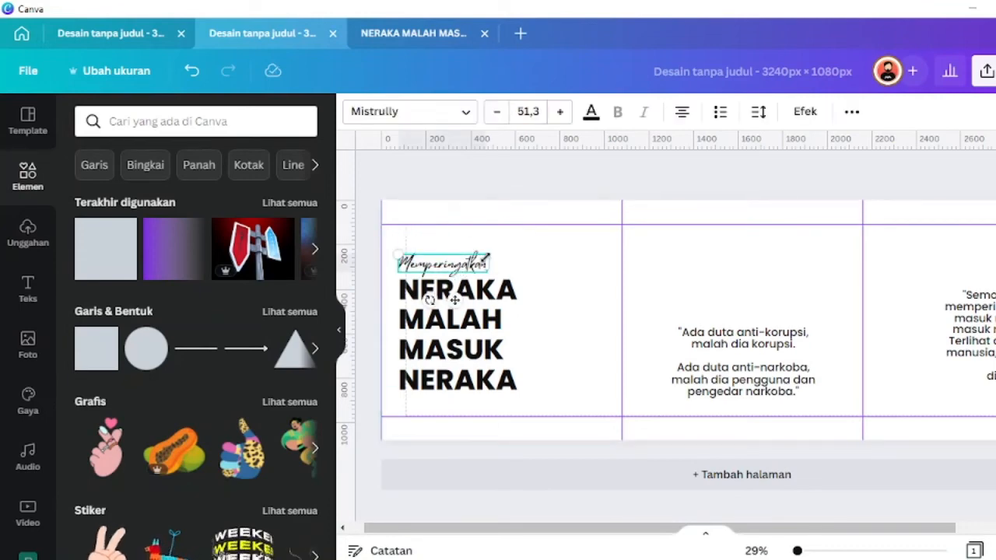
click(540, 254)
click(472, 266)
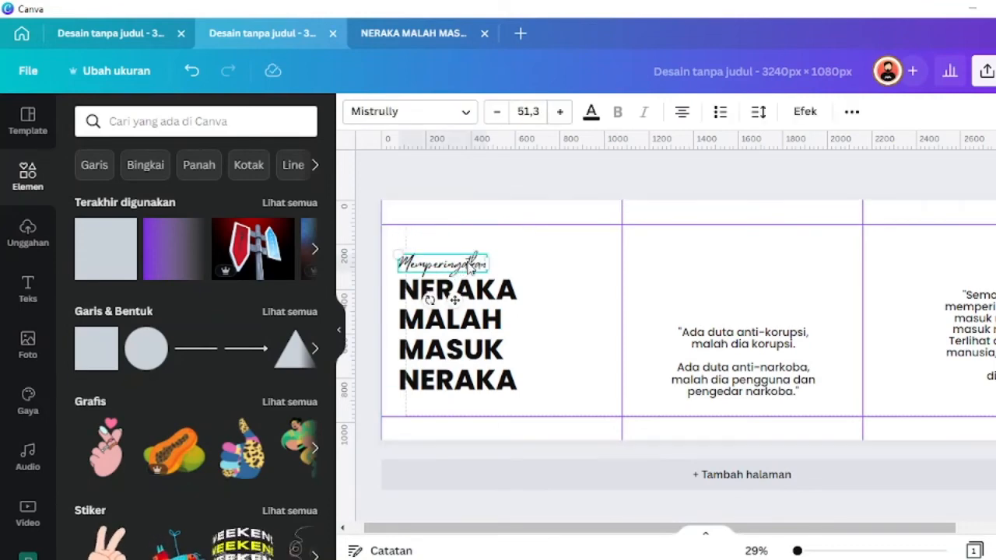
Step: Browse the Handwriting font category for the "Memperingatkan" line, then recheck the fonts of that line and the title below it
click(427, 115)
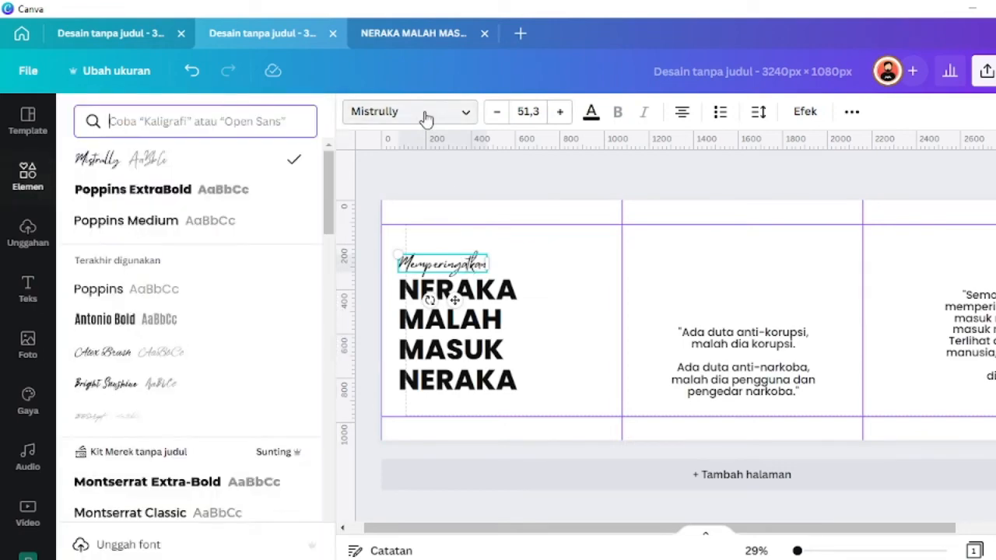
click(234, 120)
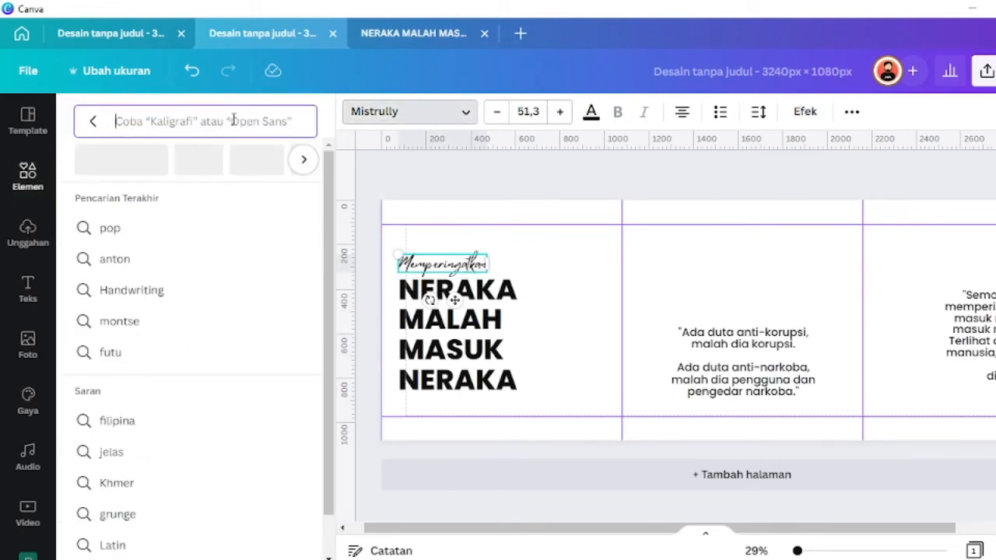
click(304, 161)
click(305, 161)
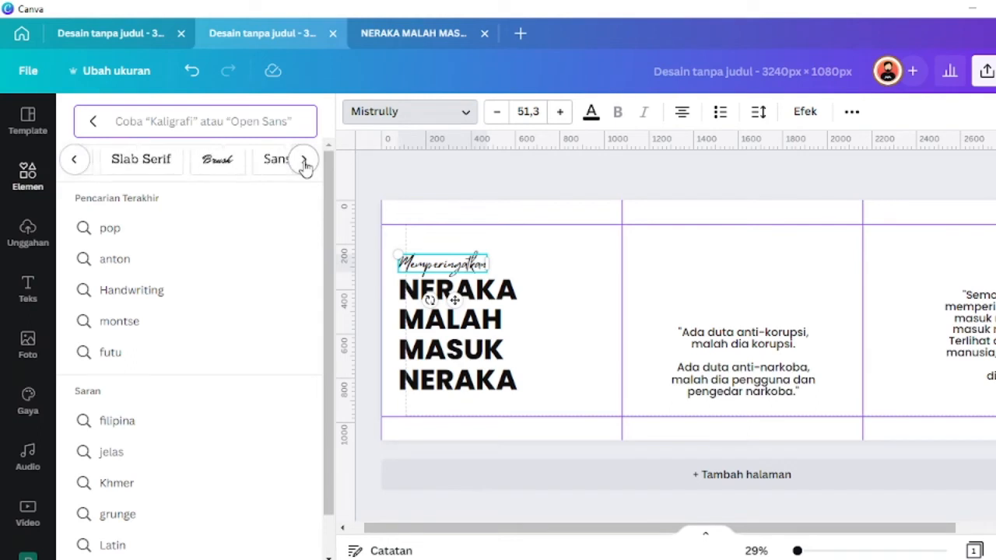
click(304, 161)
click(304, 161)
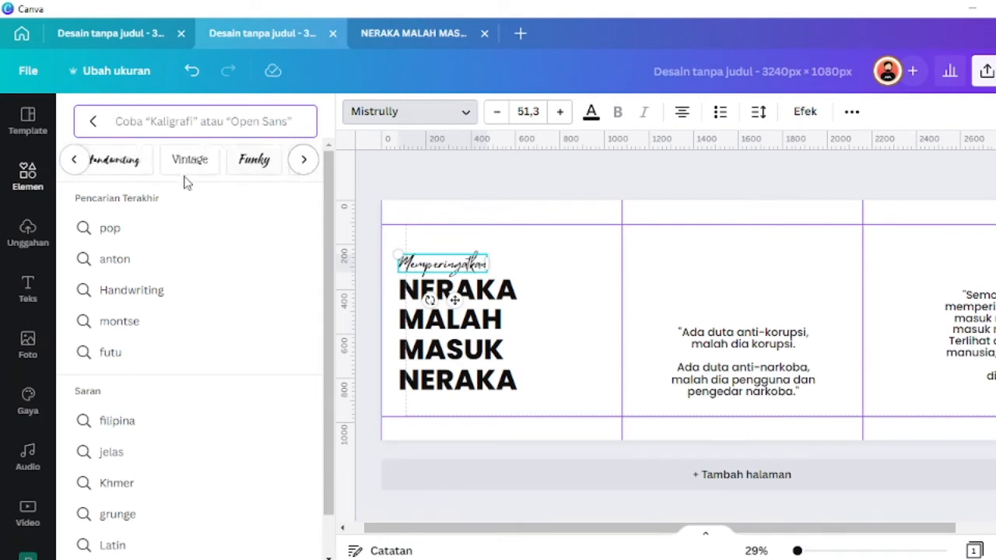
click(133, 166)
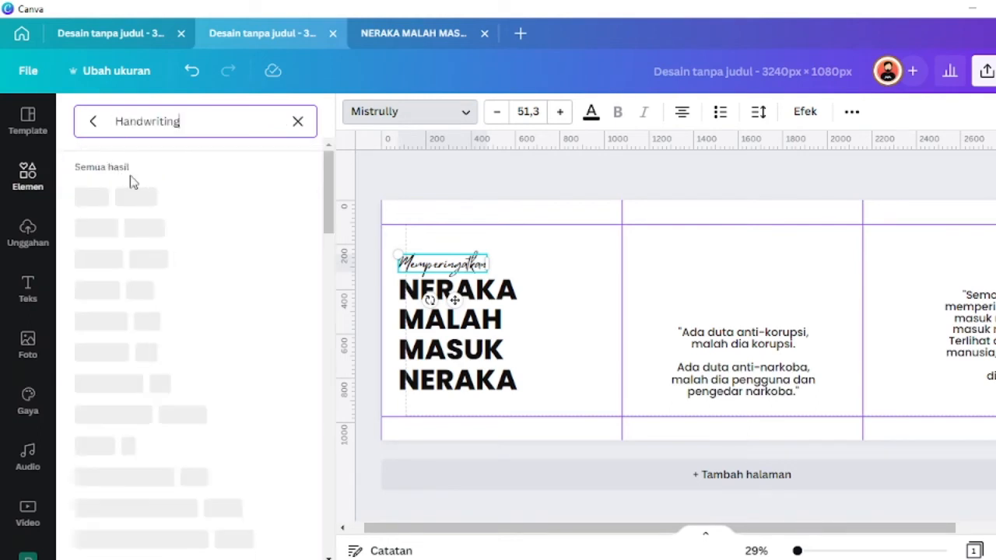
drag(324, 185, 329, 432)
scroll(329, 435, down, 2)
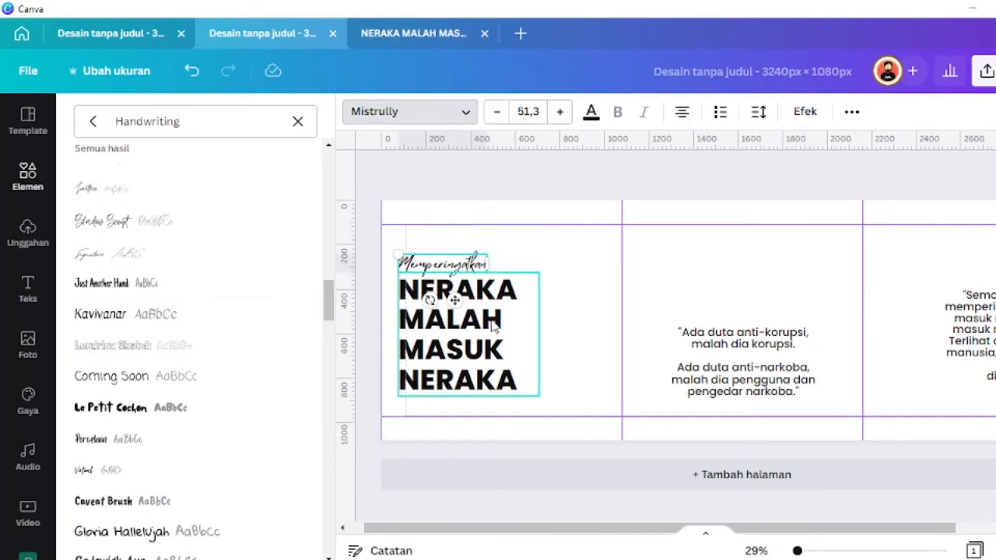
click(479, 355)
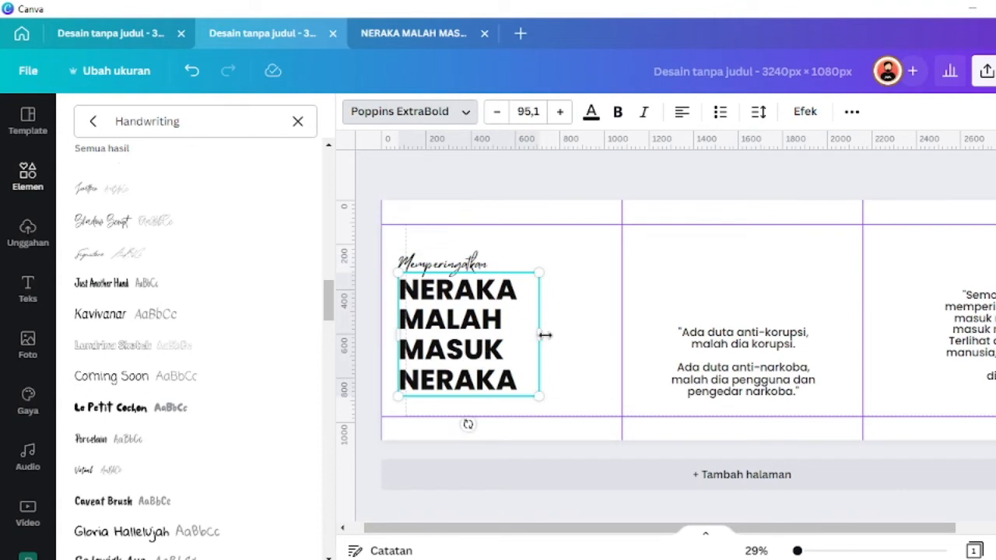
click(473, 268)
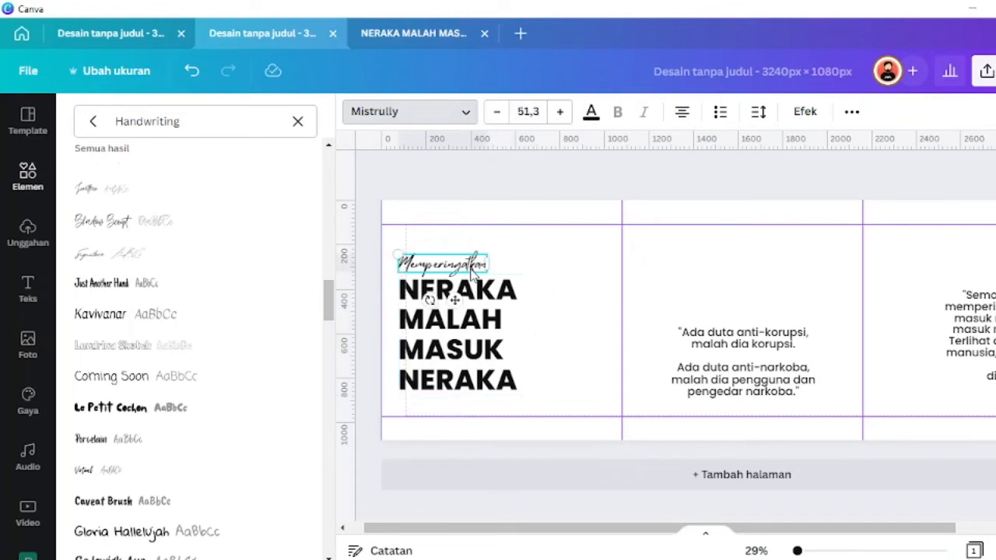
click(585, 271)
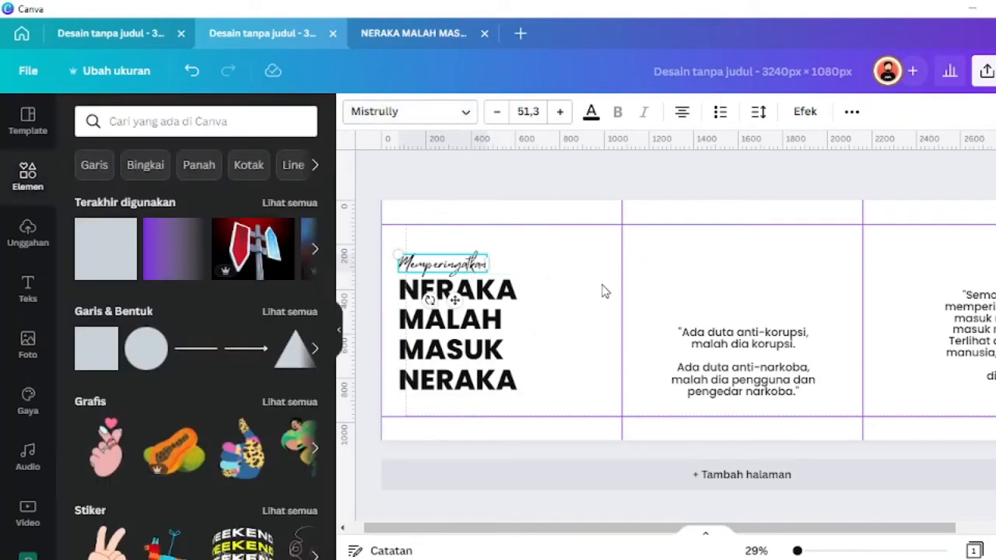
Step: Move the middle section's quote upward, and shift the third section's quote up to the same bottom level and against the outer margin
drag(719, 370, 719, 345)
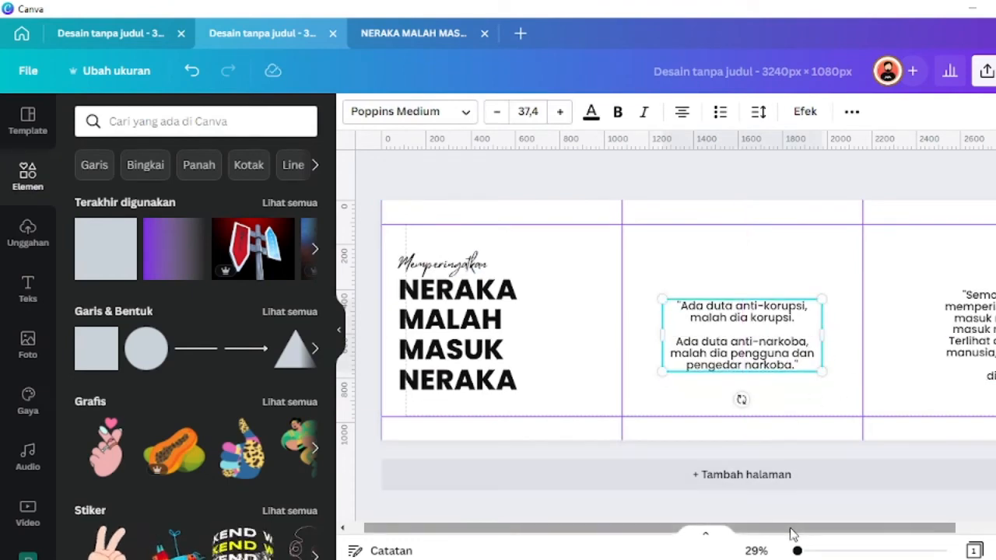
drag(792, 528, 843, 529)
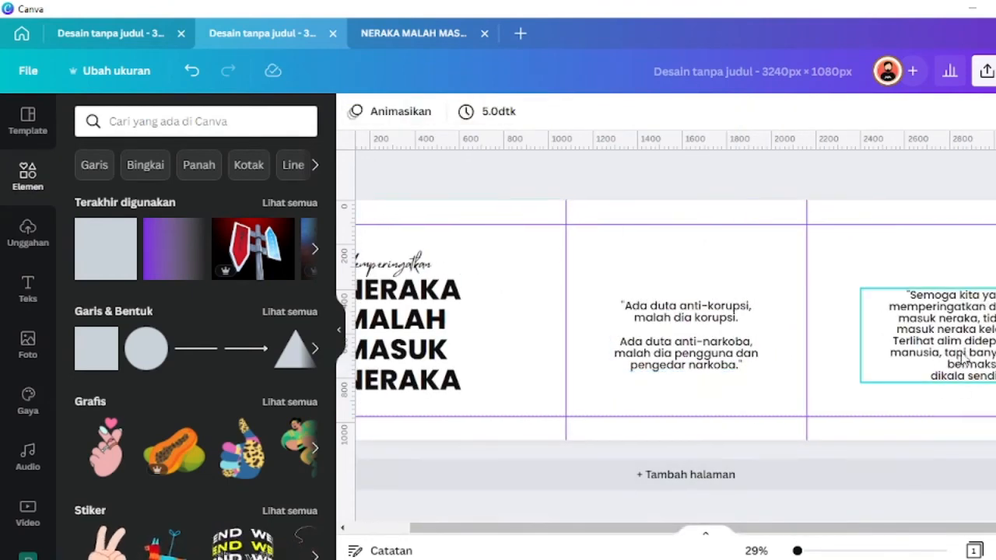
drag(956, 356, 967, 345)
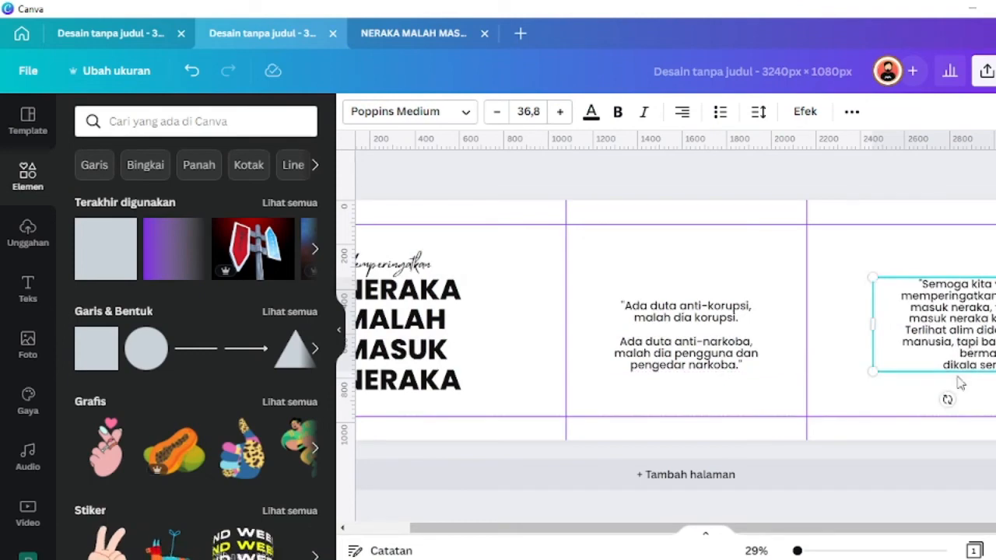
drag(927, 528, 866, 537)
click(433, 231)
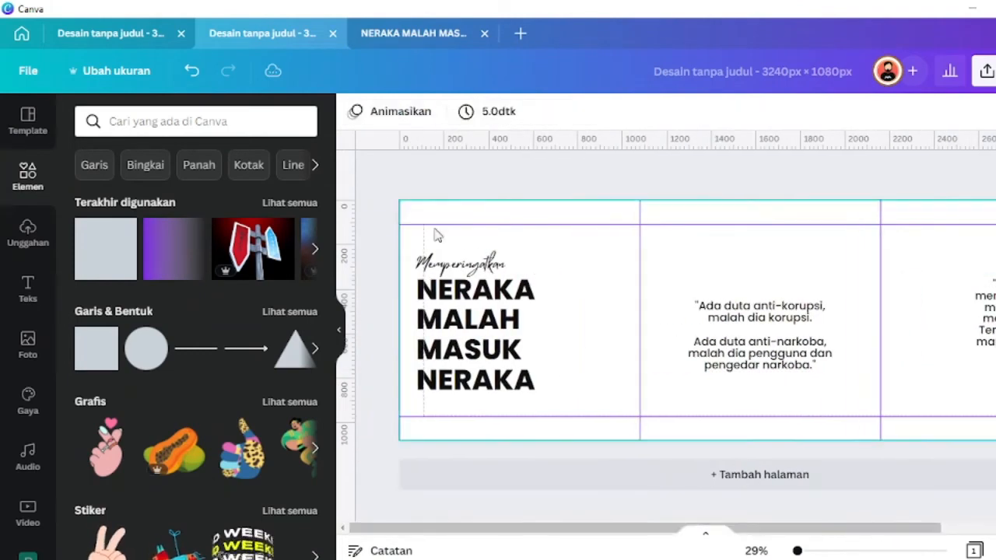
click(490, 215)
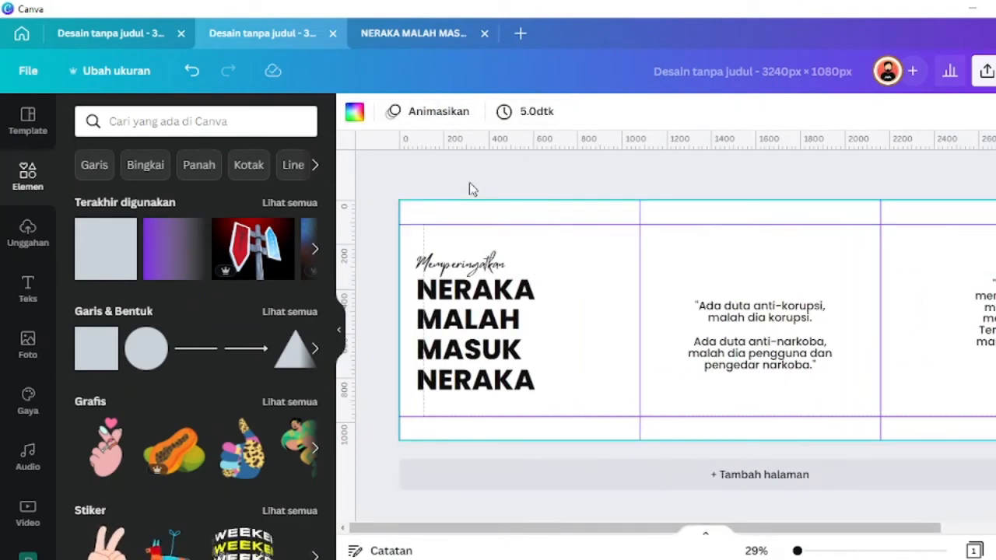
click(469, 183)
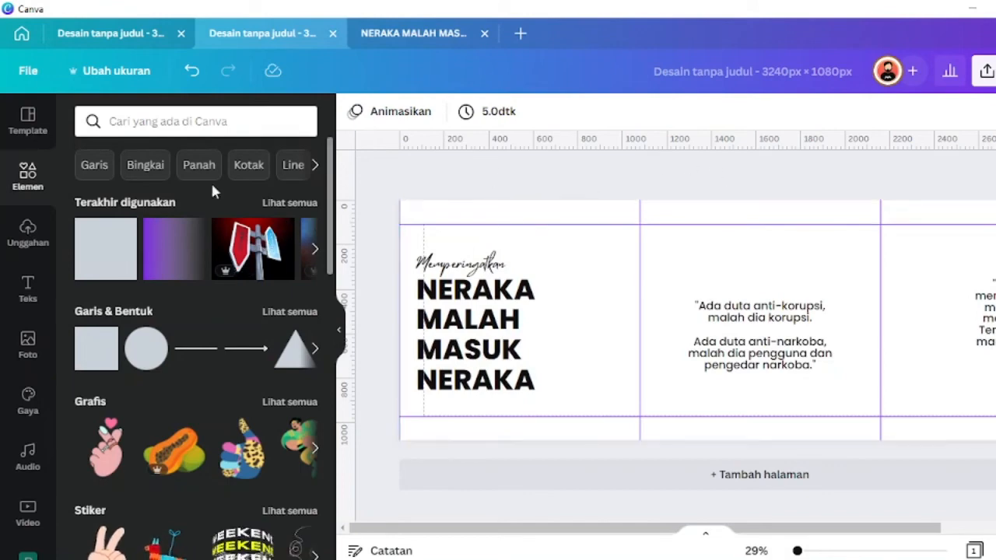
click(507, 319)
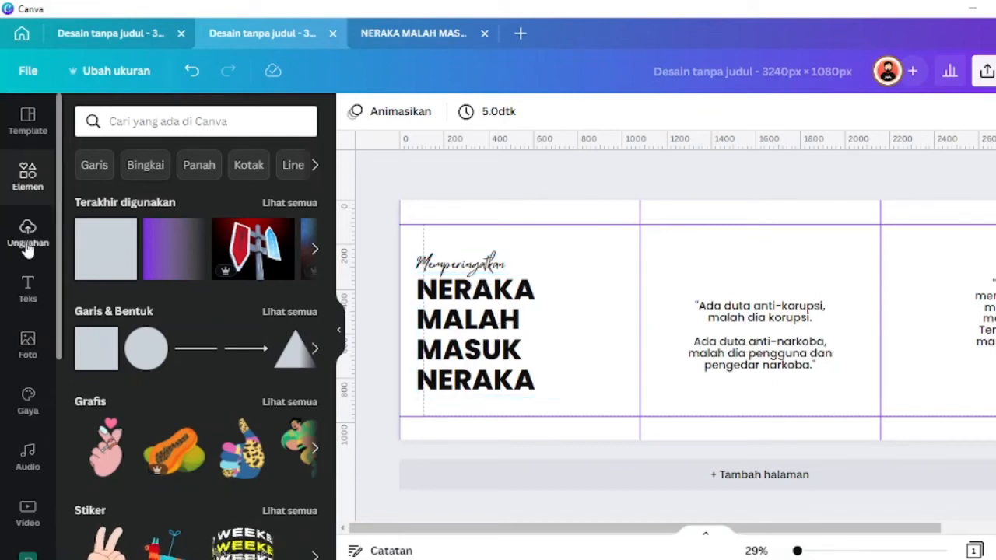
Step: Search the photo library for "hell" and place the hooded figure in yellow flames at the page's upper-left corner
click(28, 344)
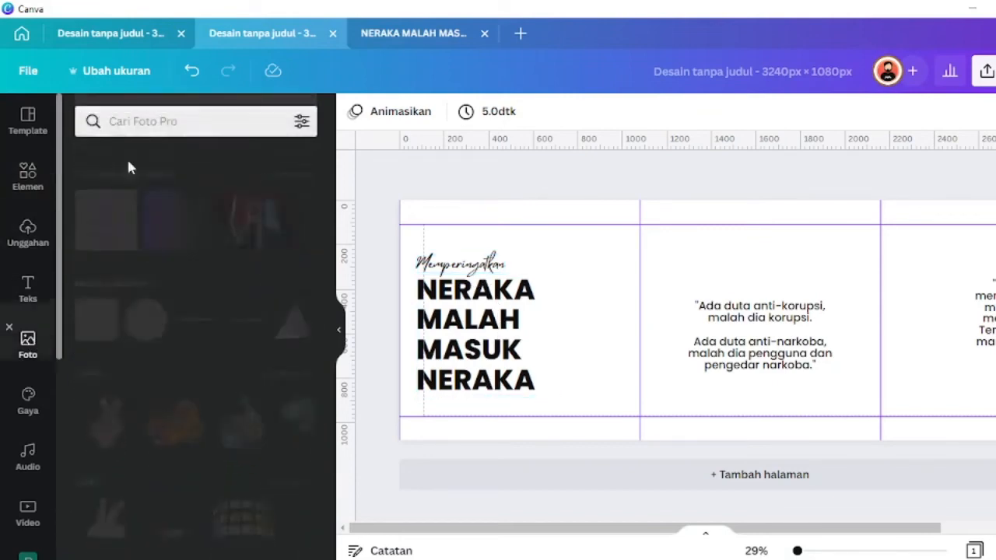
click(138, 122)
text(hell)
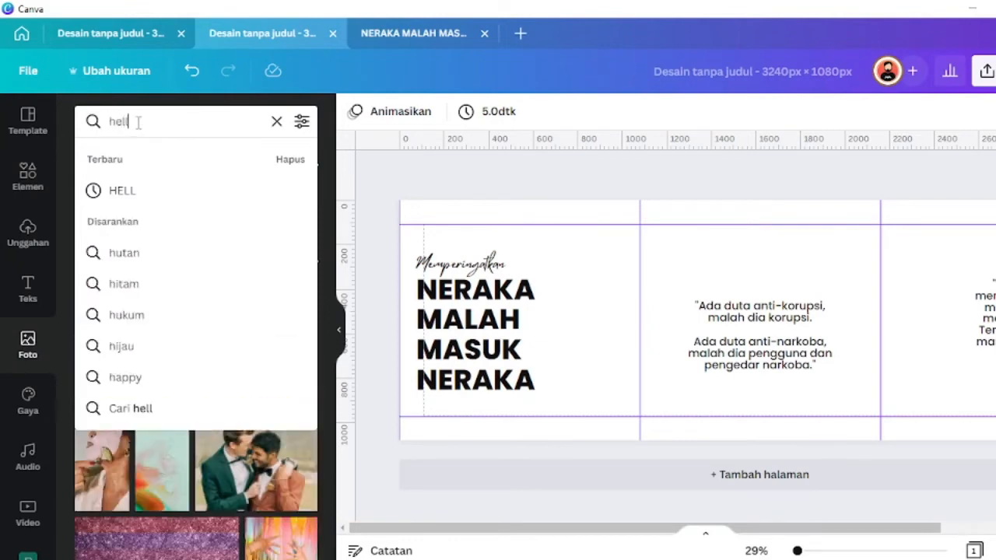
key(Return)
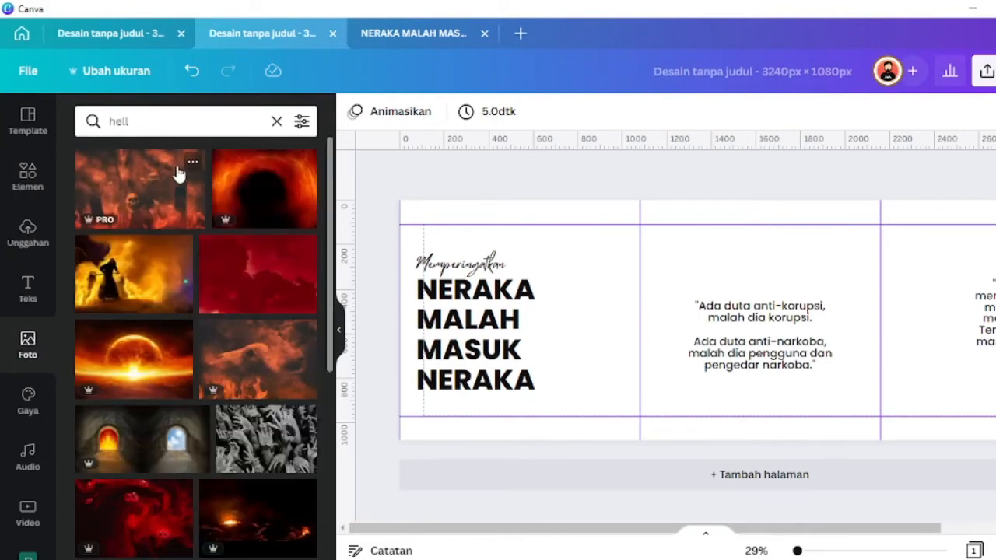
drag(131, 277, 453, 230)
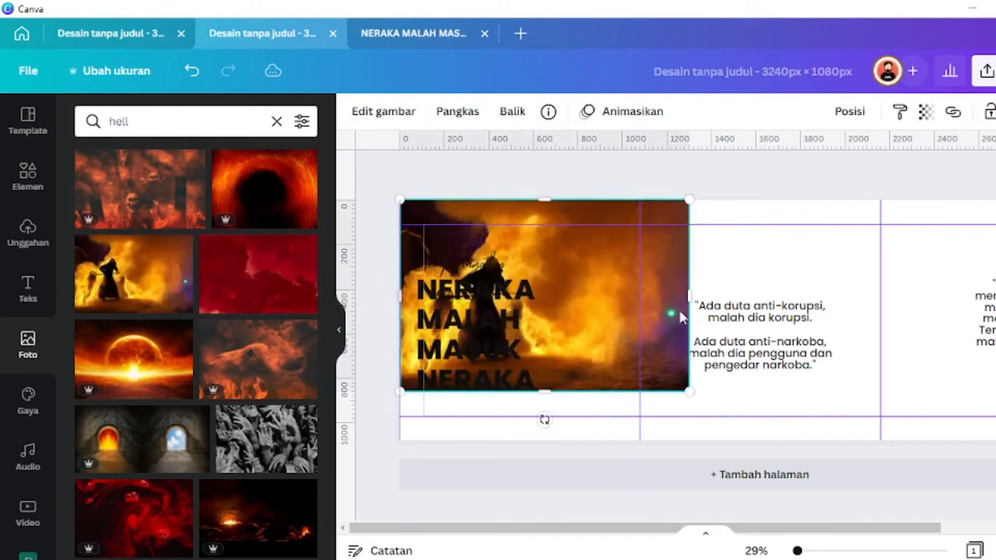
Step: Enlarge the flame photo to about the page height and flip it horizontally
drag(690, 391, 773, 415)
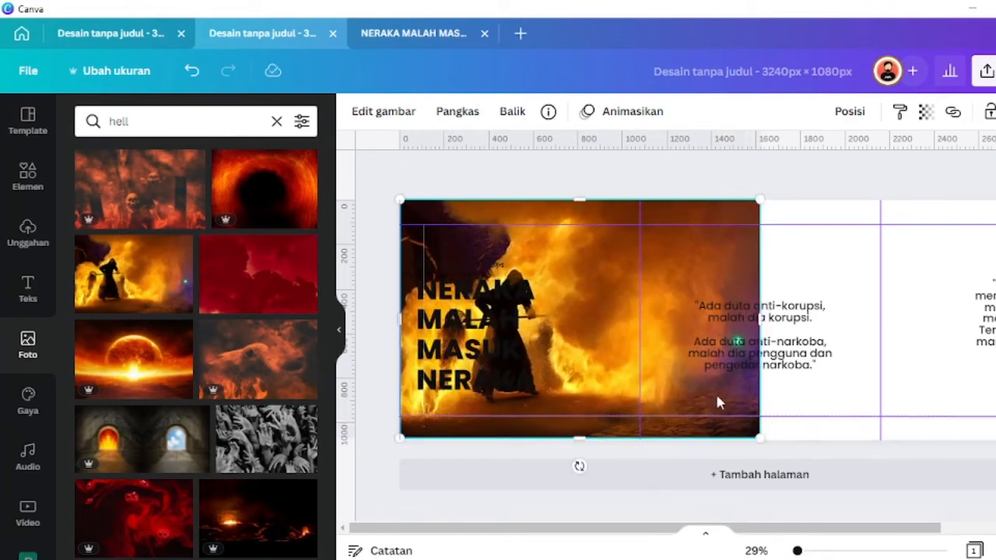
click(508, 115)
click(565, 165)
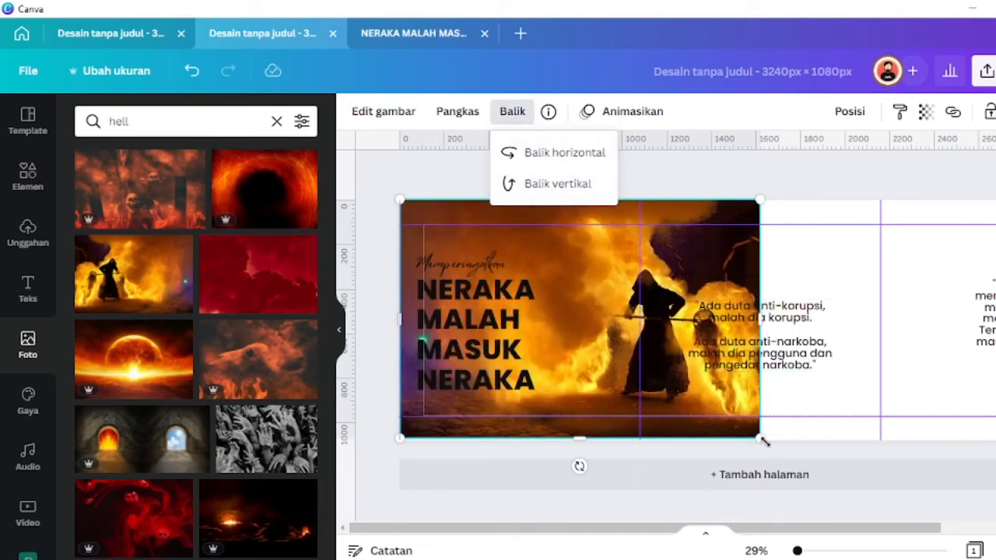
Step: Crop the flame photo by enlarging the image inside its frame and shifting it so the hooded figure stands near the third section
drag(773, 528, 861, 529)
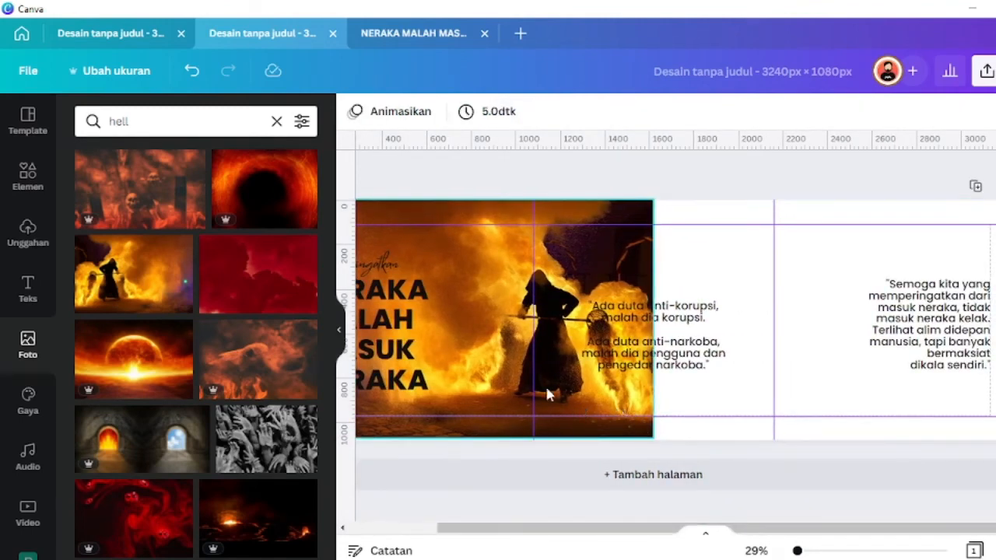
double_click(572, 418)
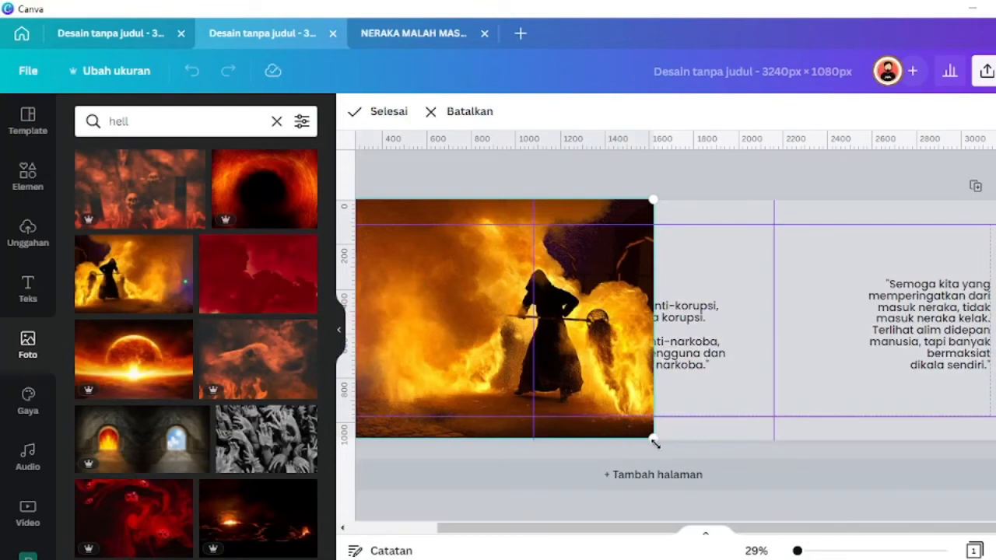
drag(653, 441, 984, 537)
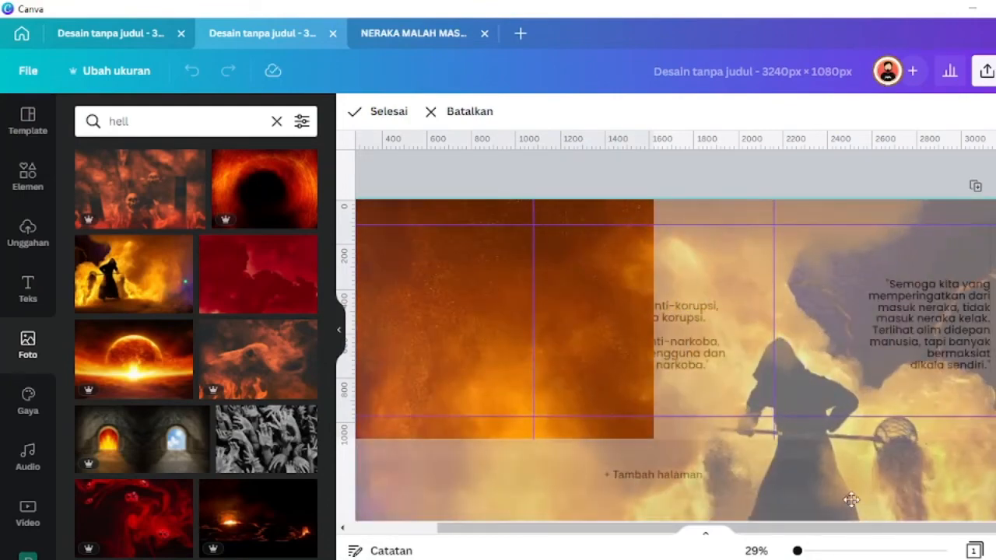
drag(851, 498, 961, 415)
scroll(924, 398, down, 1)
scroll(924, 398, down, 1)
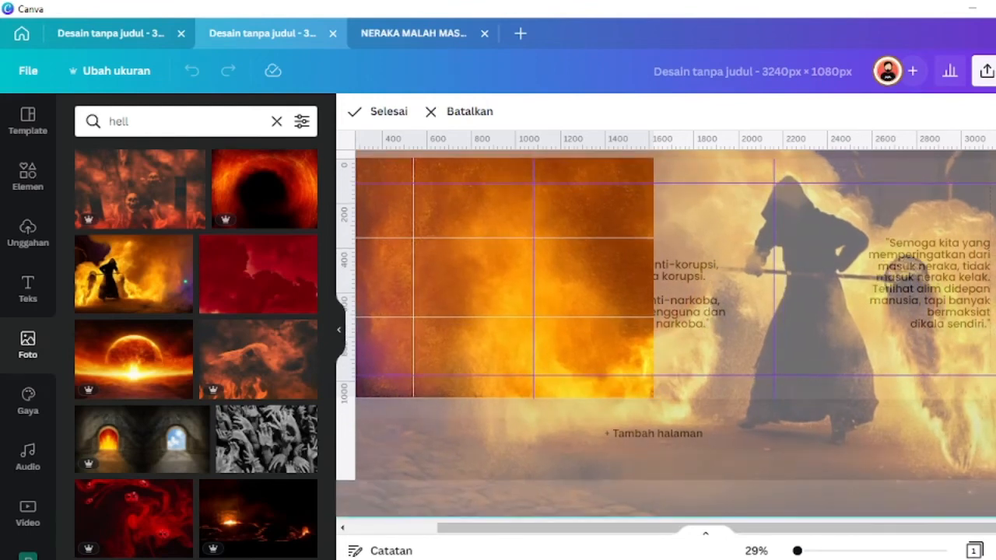
click(395, 113)
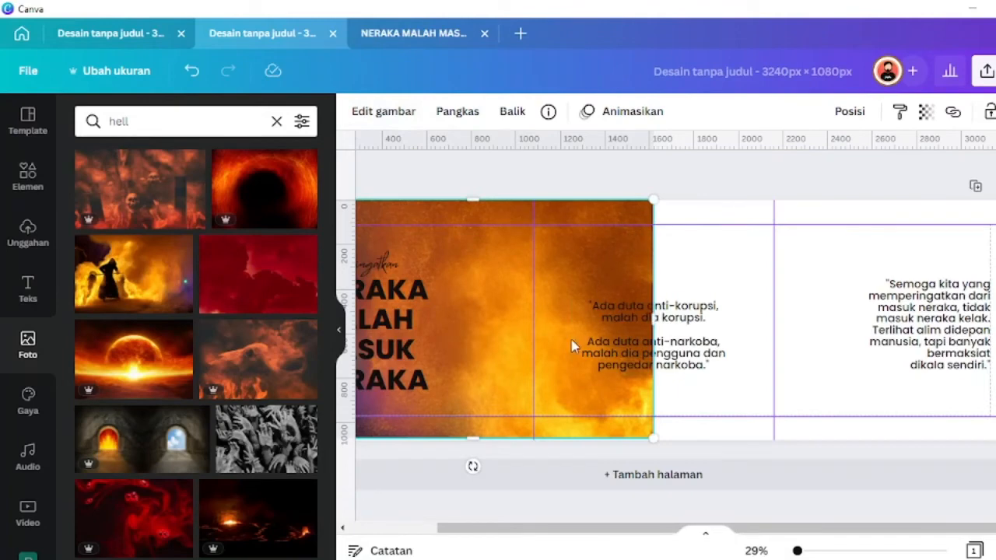
Step: Extend the flame photo's frame to cover the full page width and shift the image slightly left inside it
drag(673, 318, 953, 342)
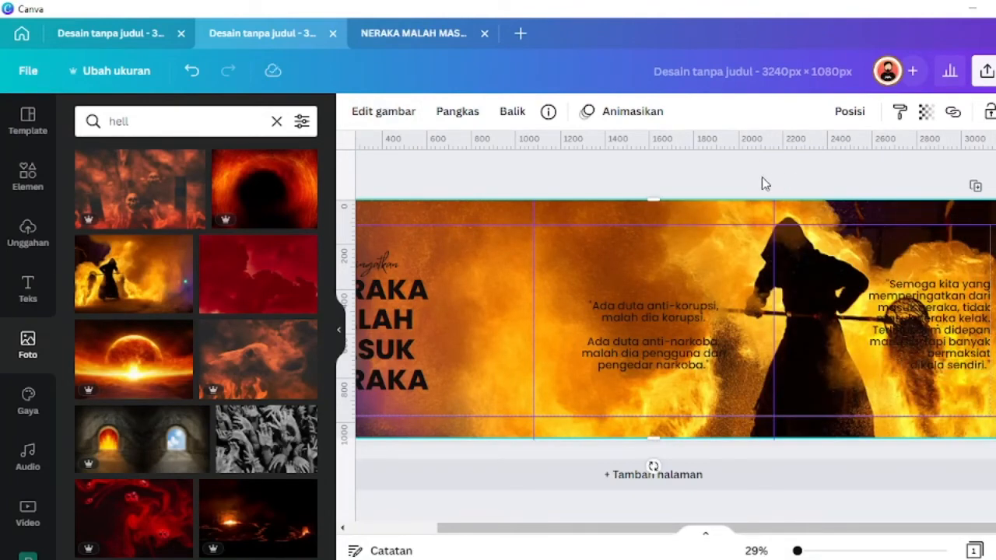
click(723, 175)
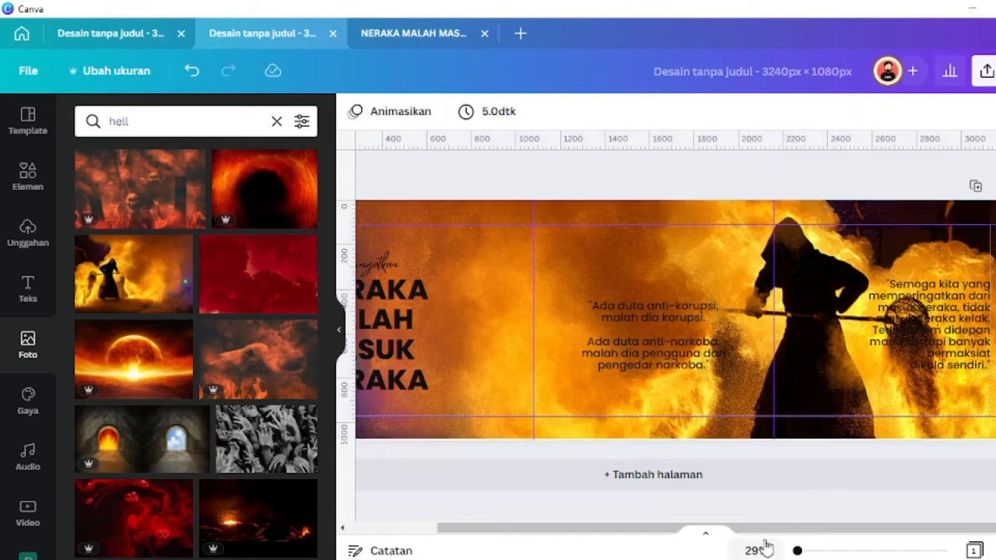
drag(797, 551, 796, 551)
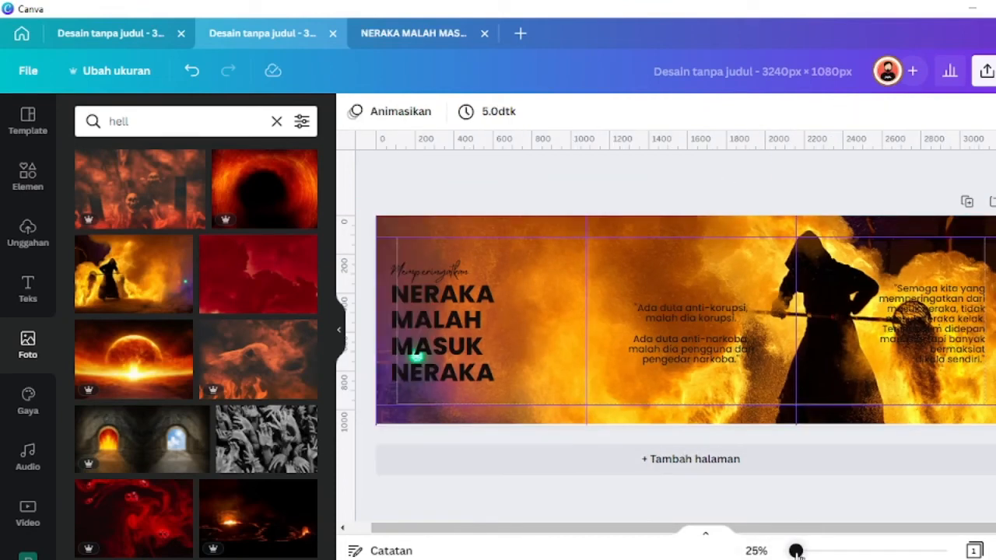
click(571, 388)
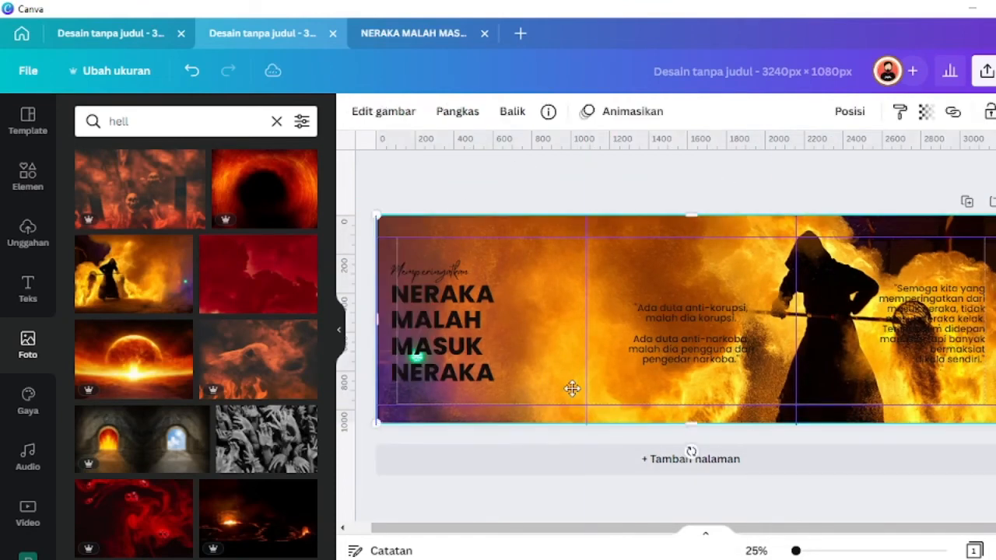
double_click(571, 388)
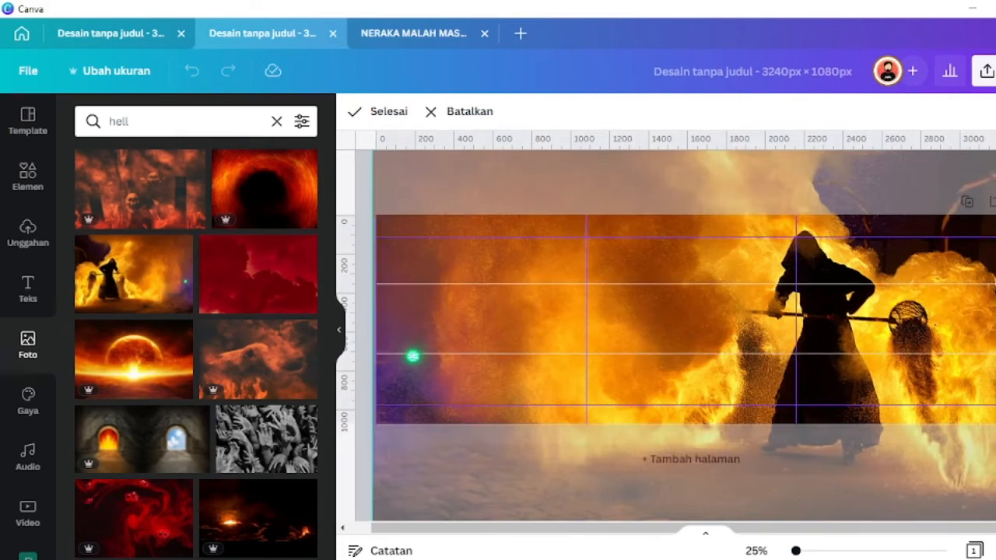
key(Return)
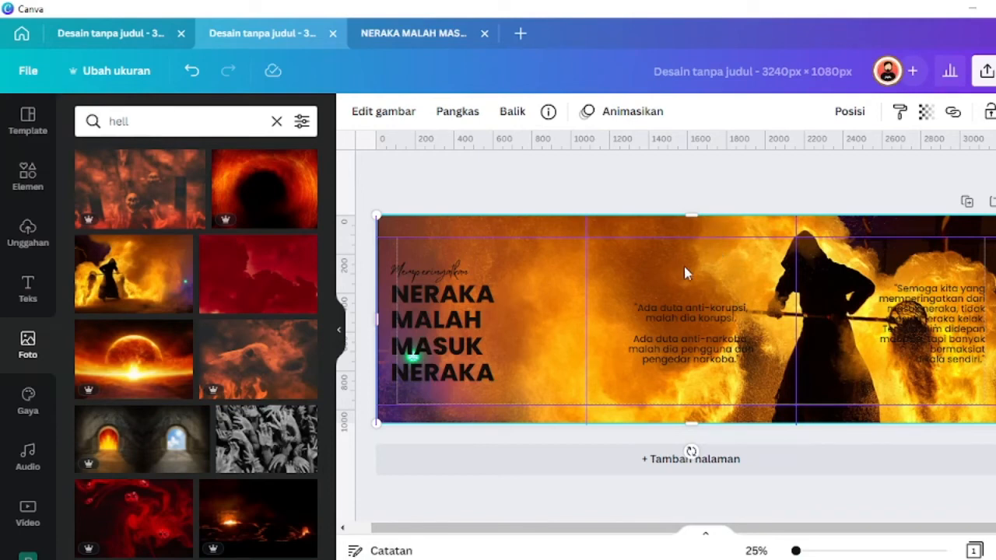
Step: Move the "Memperingatkan" line and the main title together so their left edges align with the first section's margin
click(428, 270)
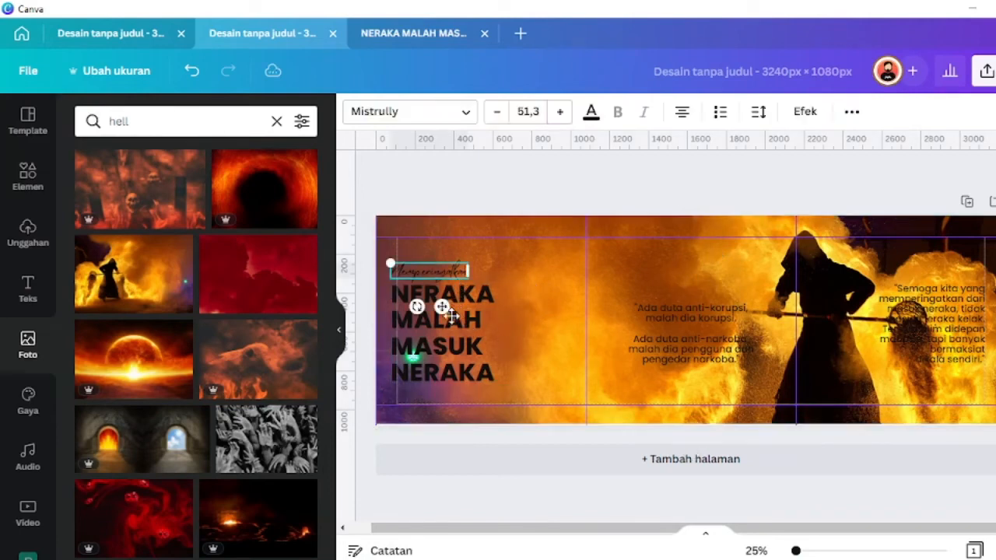
shift+click(455, 349)
drag(451, 341, 456, 340)
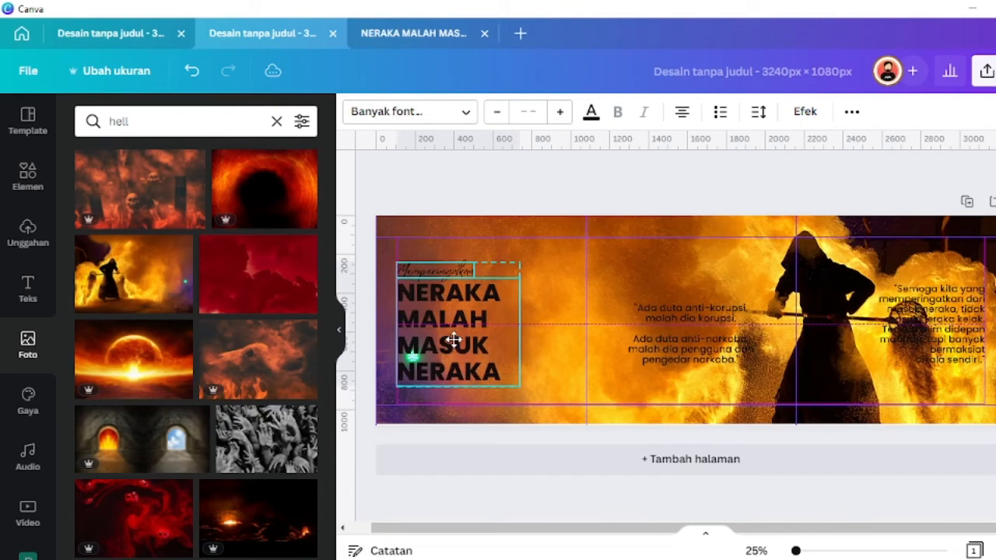
Step: Set the "Memperingatkan" line and the main title to white, and apply this colour change to all black text in the design
click(483, 182)
click(451, 288)
shift+click(448, 271)
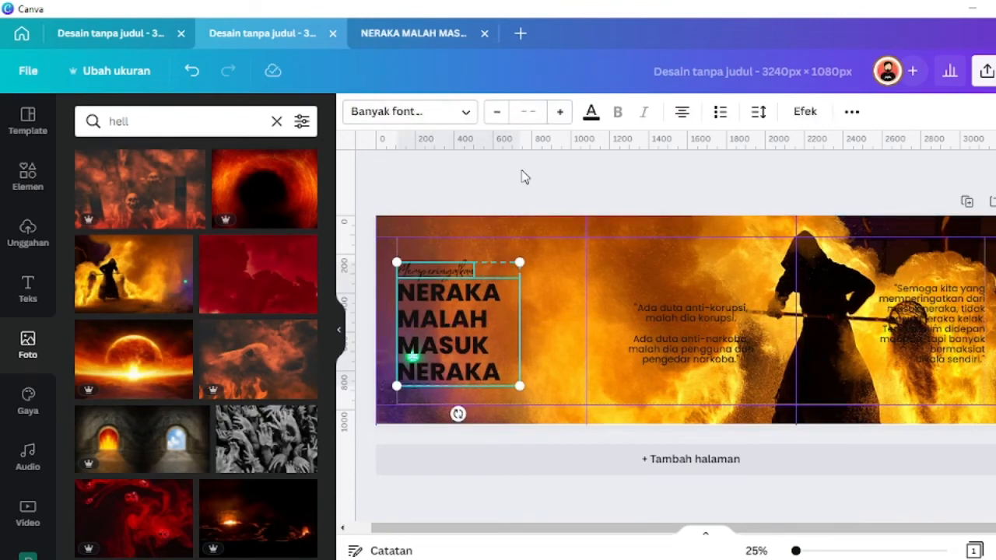
click(591, 115)
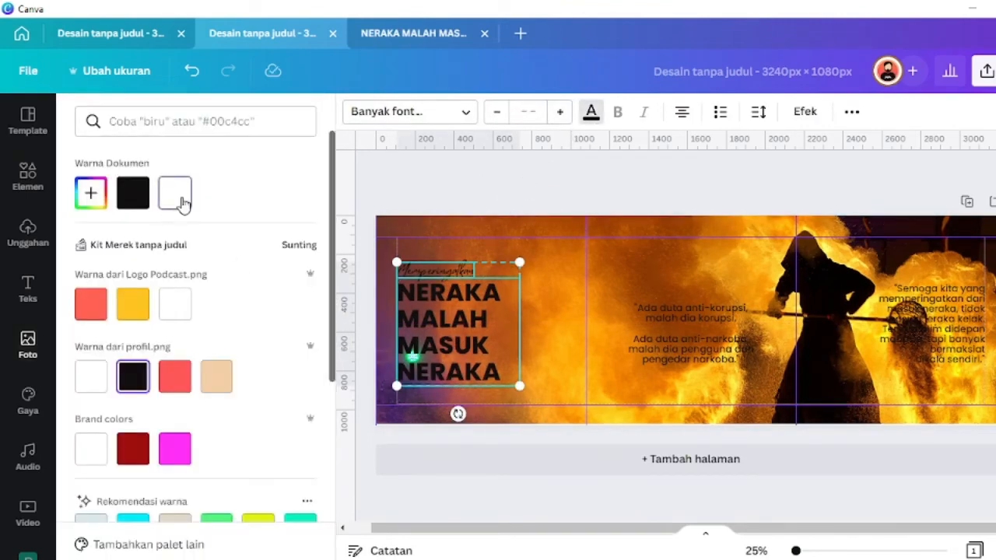
click(182, 202)
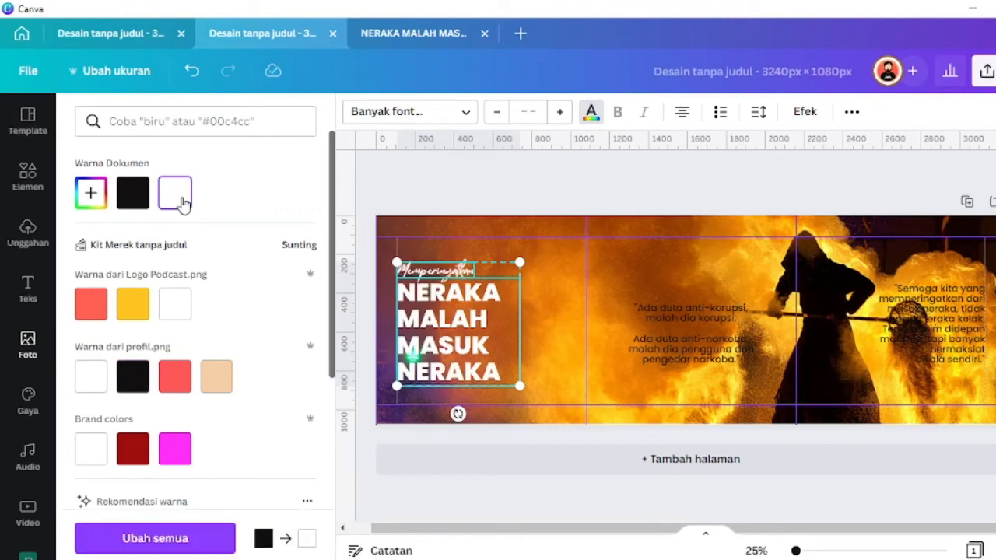
click(189, 544)
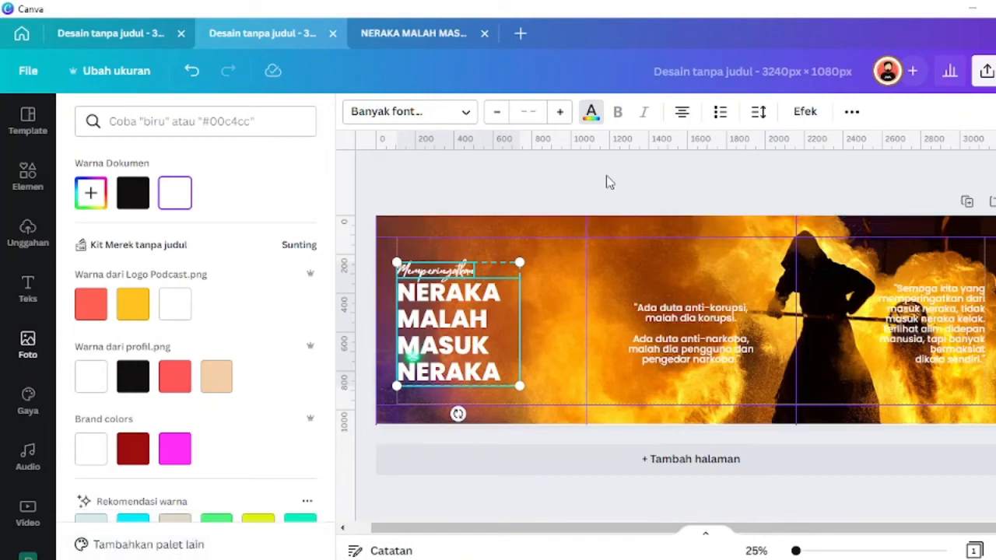
key(Escape)
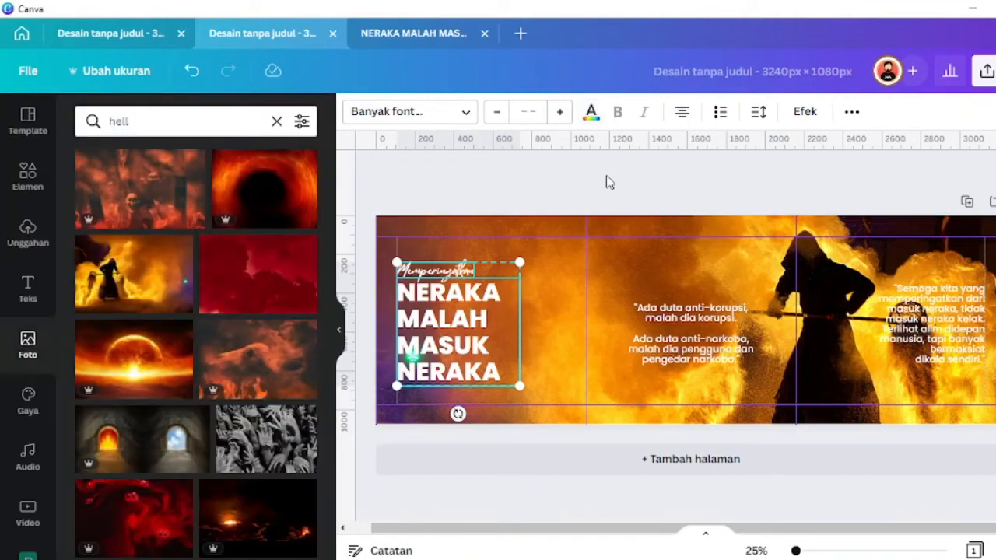
click(610, 182)
Step: Shift the "Memperingatkan" line and the main title together slightly upward in the first section
click(33, 174)
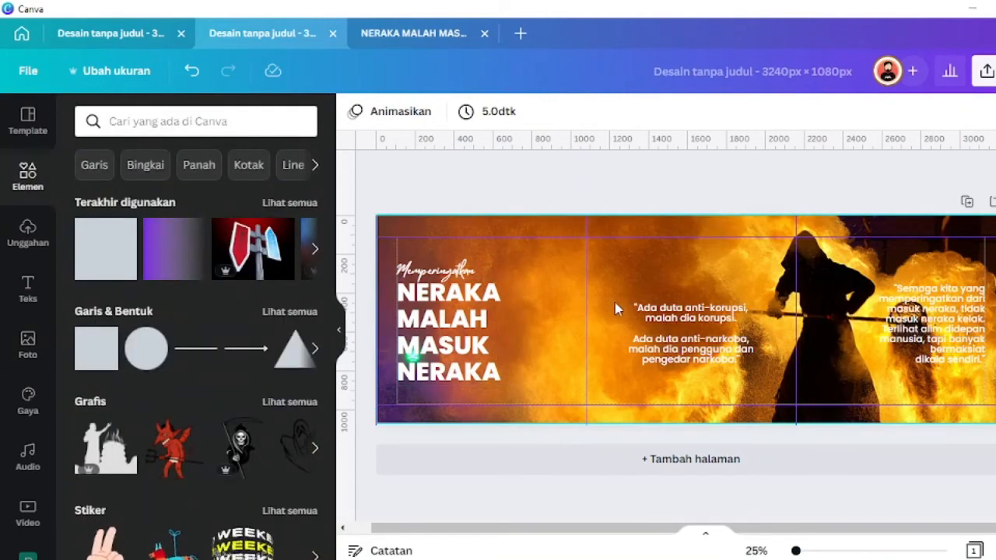
click(451, 273)
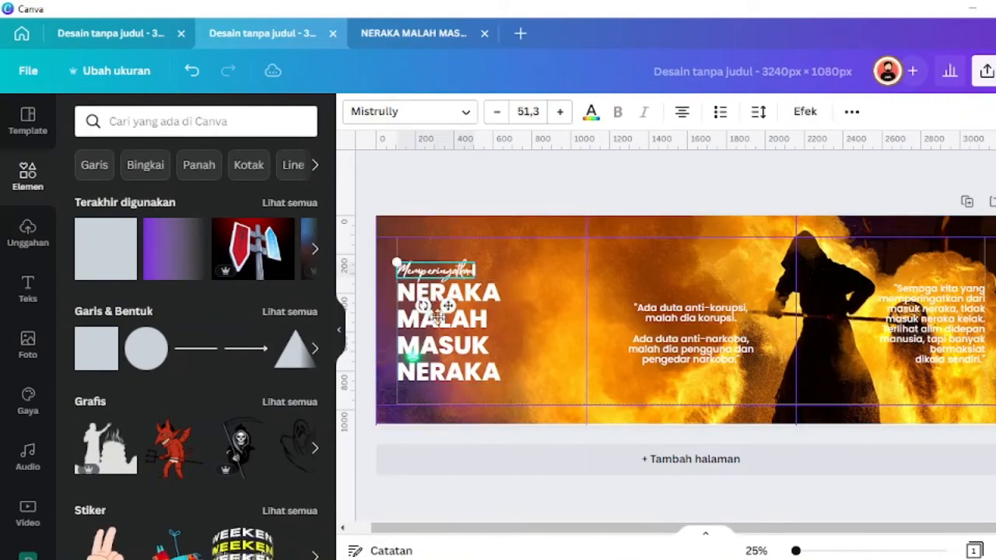
shift+click(443, 365)
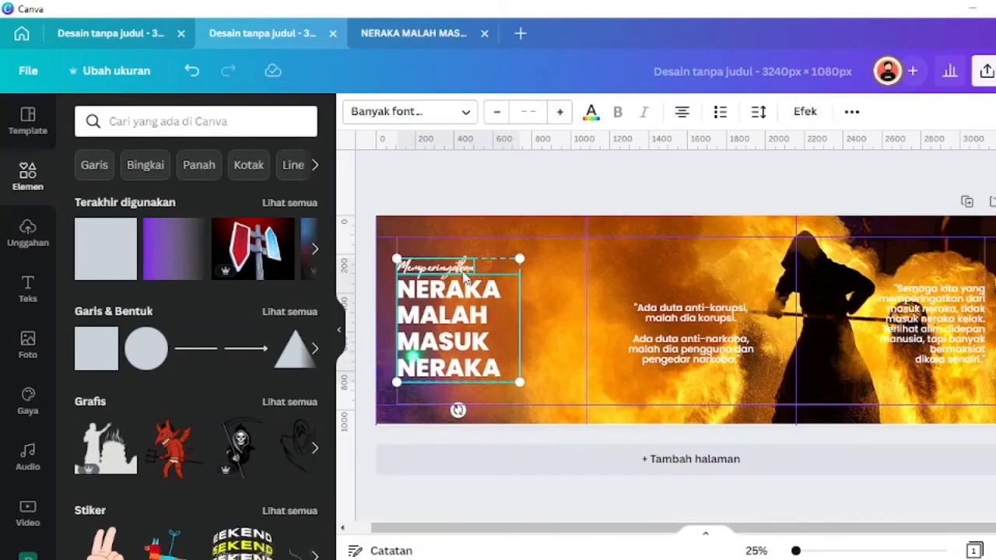
click(467, 203)
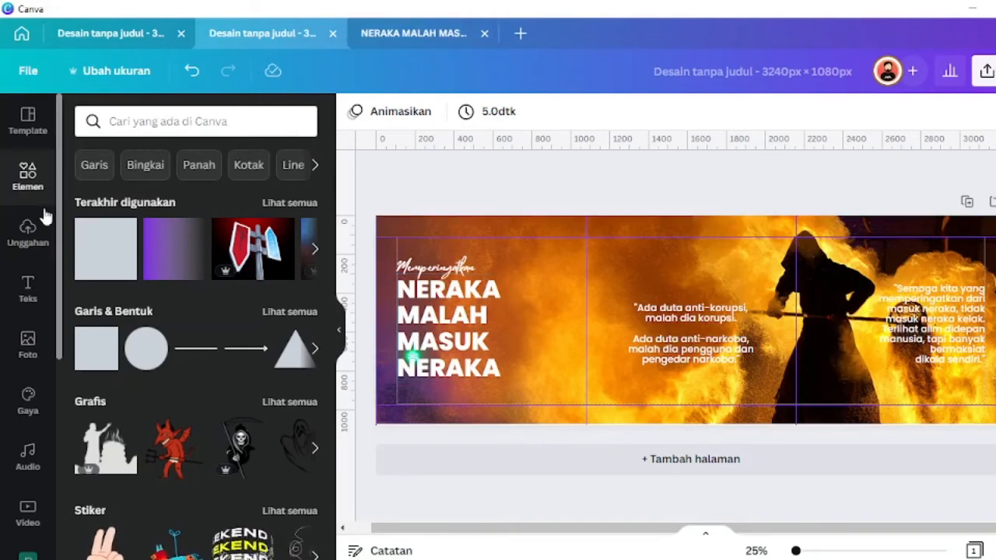
click(655, 345)
key(ctrl+d)
drag(682, 355, 568, 309)
double_click(567, 309)
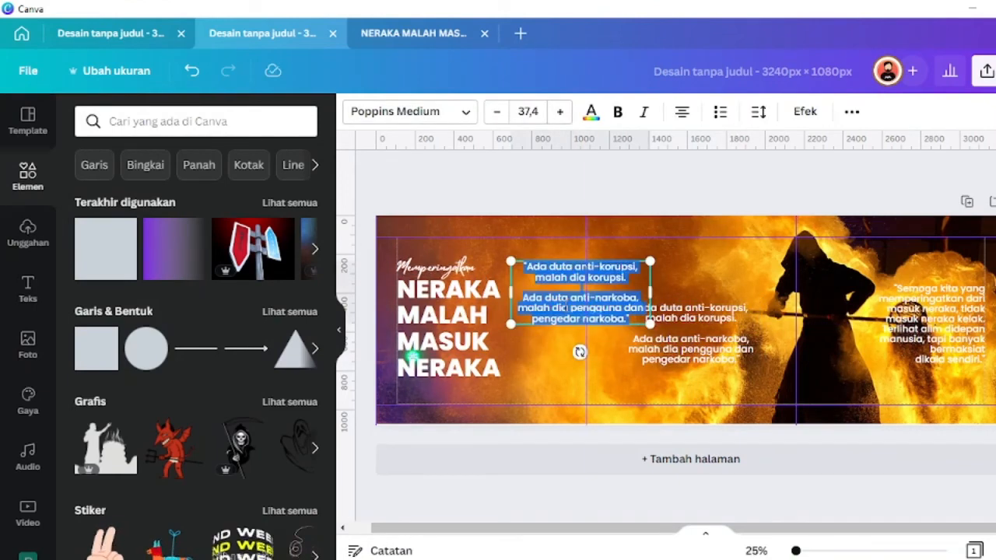
text(@nama)
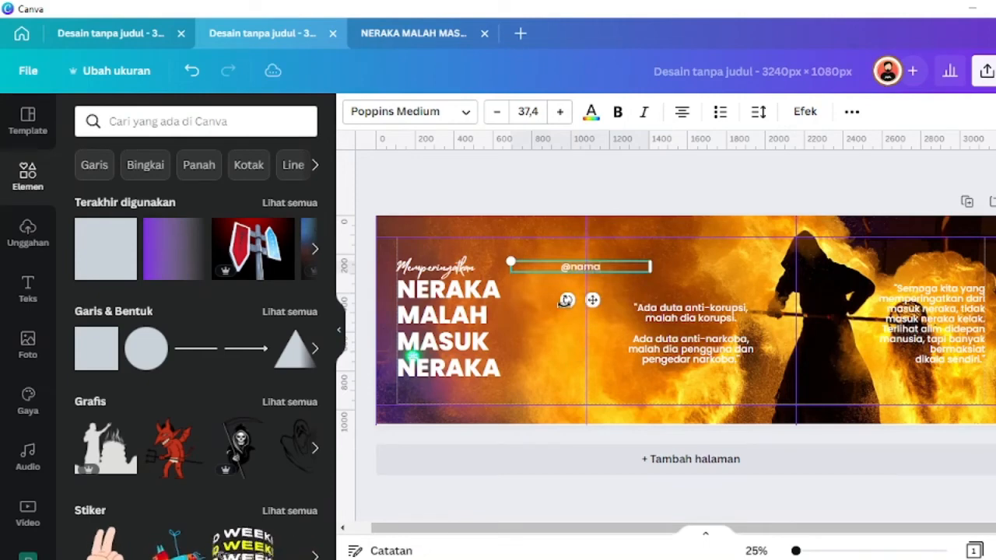
text(akn)
text(mu)
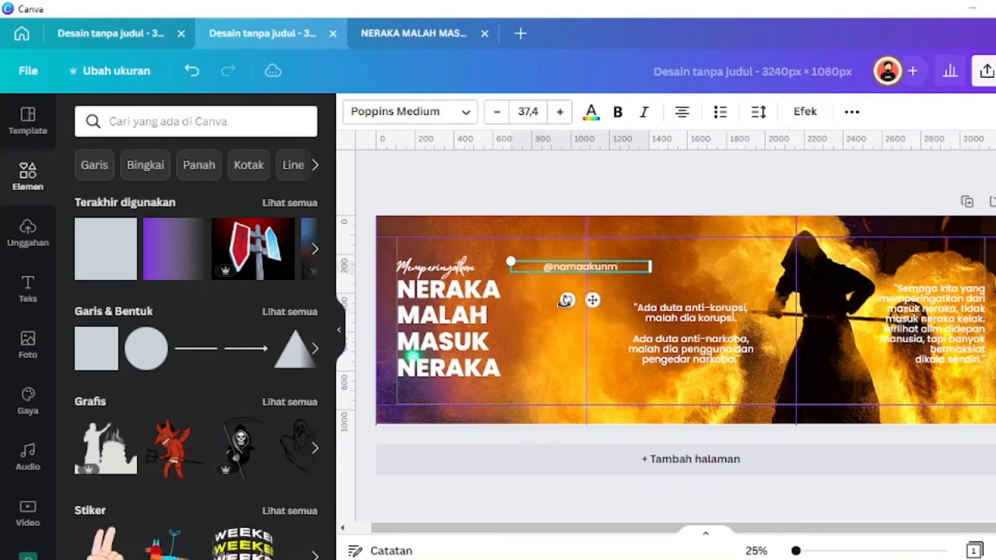
click(395, 112)
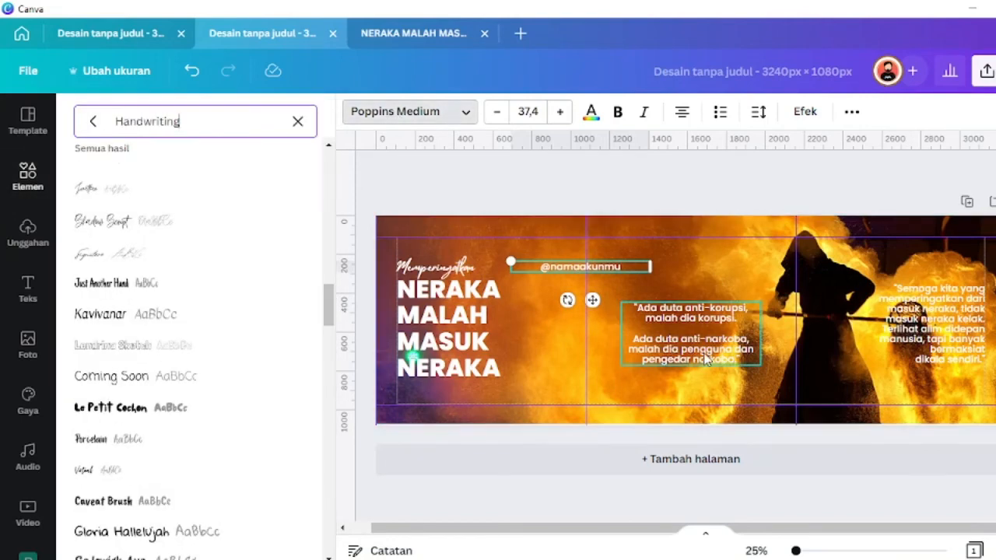
click(298, 125)
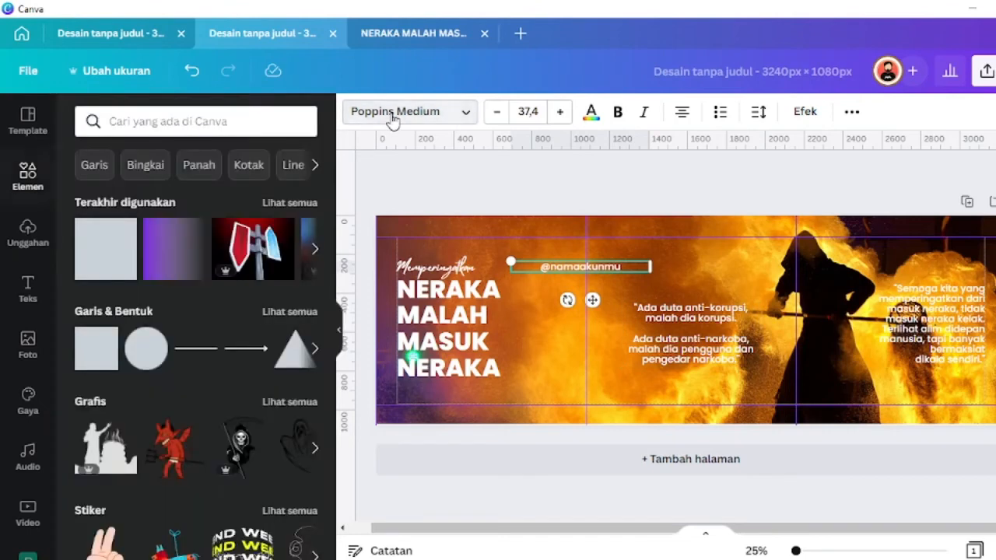
click(393, 115)
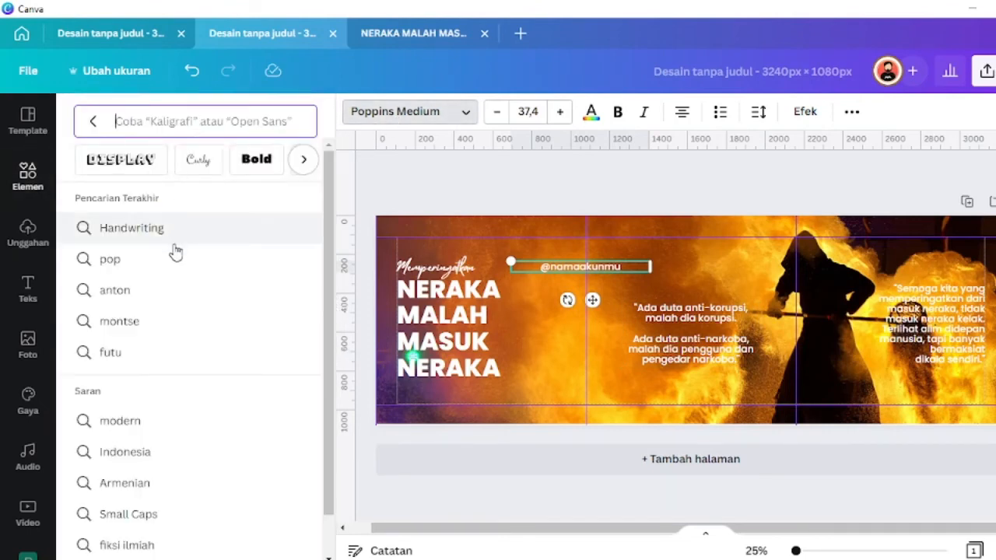
text(pop)
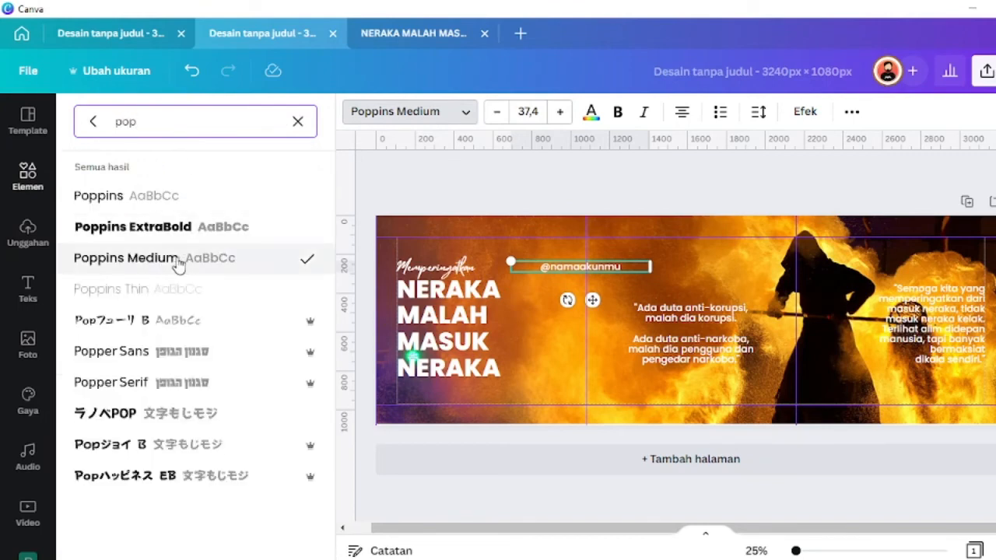
click(148, 204)
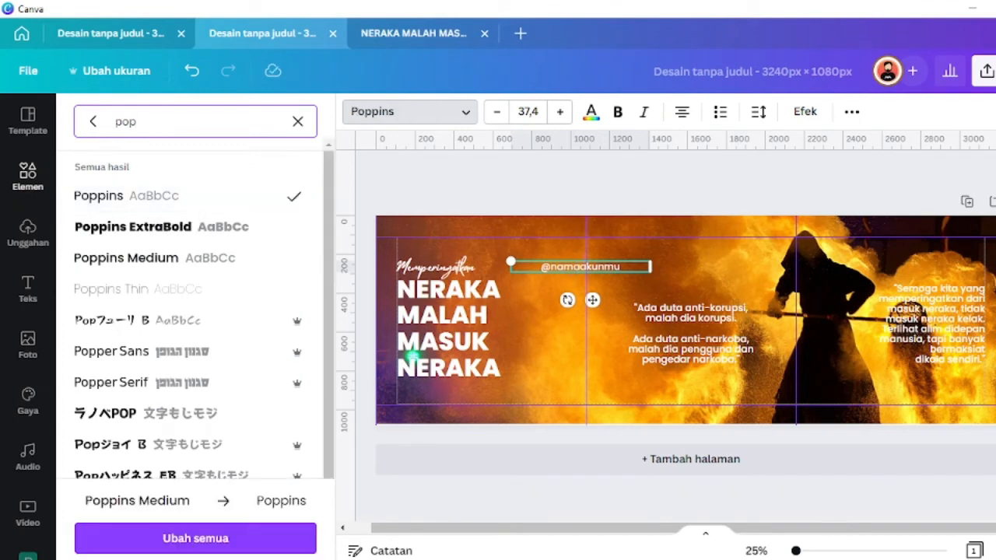
drag(594, 299, 479, 431)
click(680, 115)
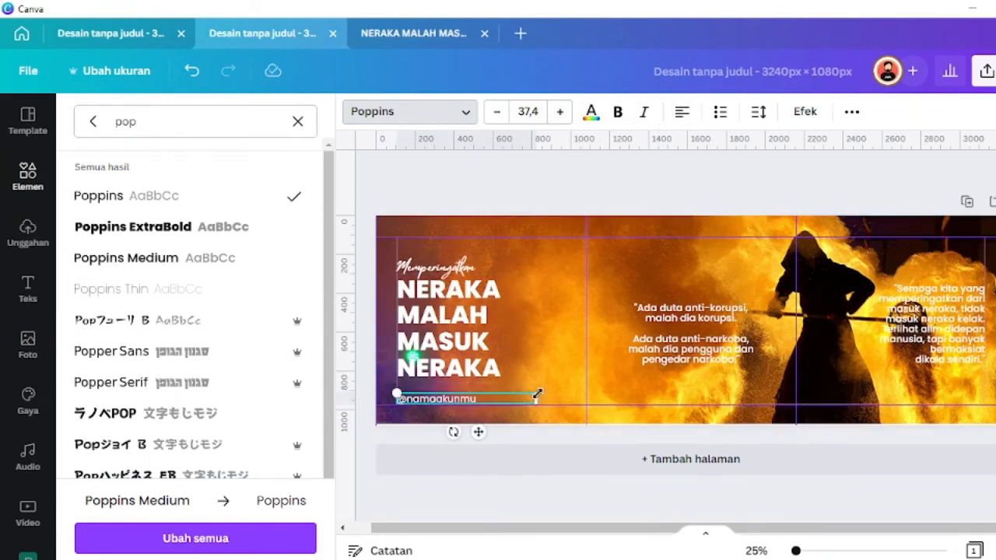
drag(537, 394, 496, 403)
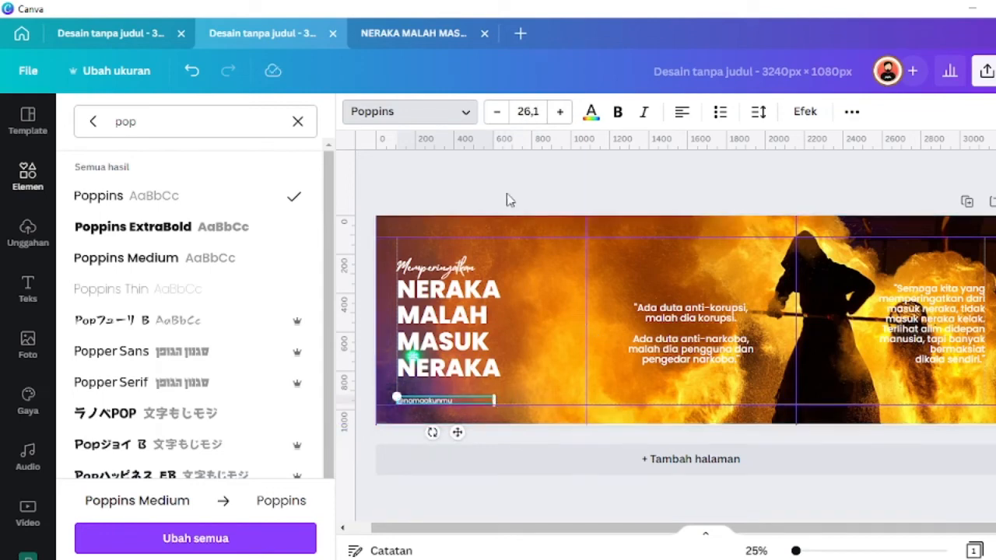
click(479, 192)
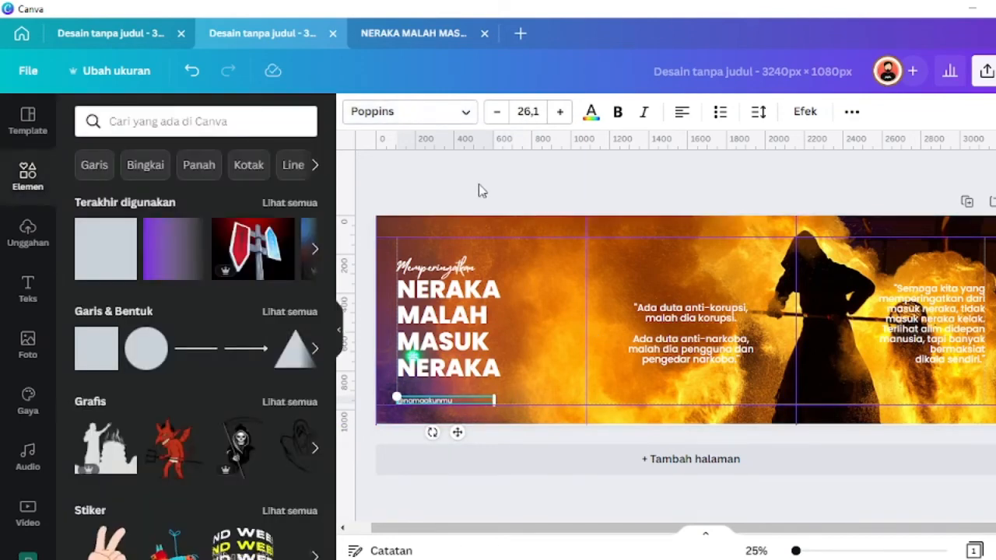
Step: Scale down the "Memperingatkan" line and the main title together to about 500 px wide
click(435, 342)
shift+click(433, 269)
drag(518, 383, 493, 364)
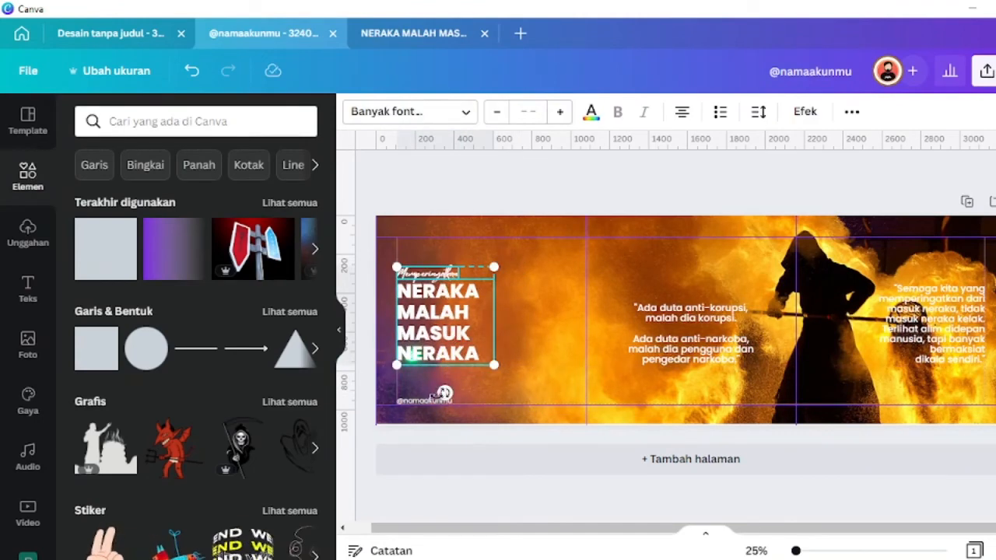
click(477, 401)
scroll(462, 416, up, 2)
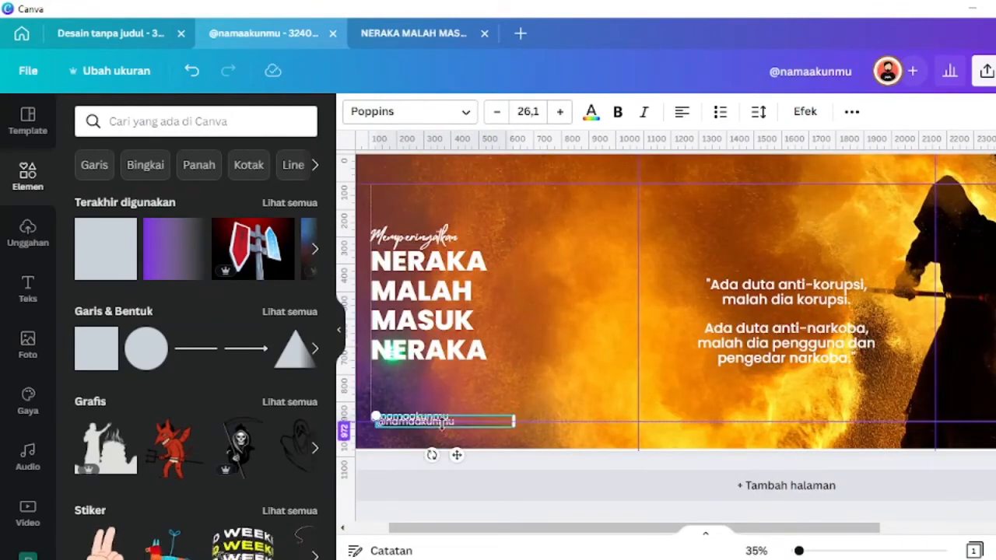
drag(451, 449, 597, 442)
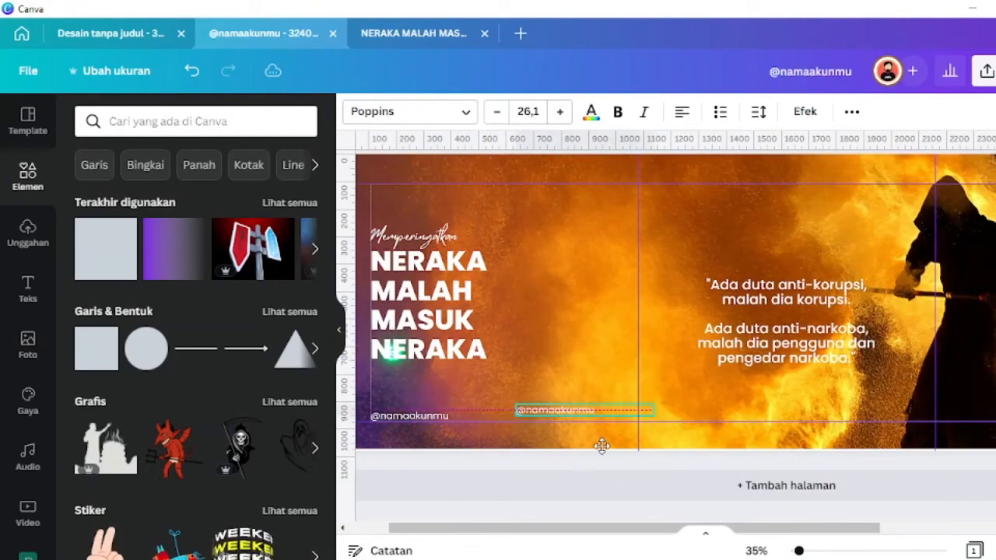
click(681, 111)
click(681, 111)
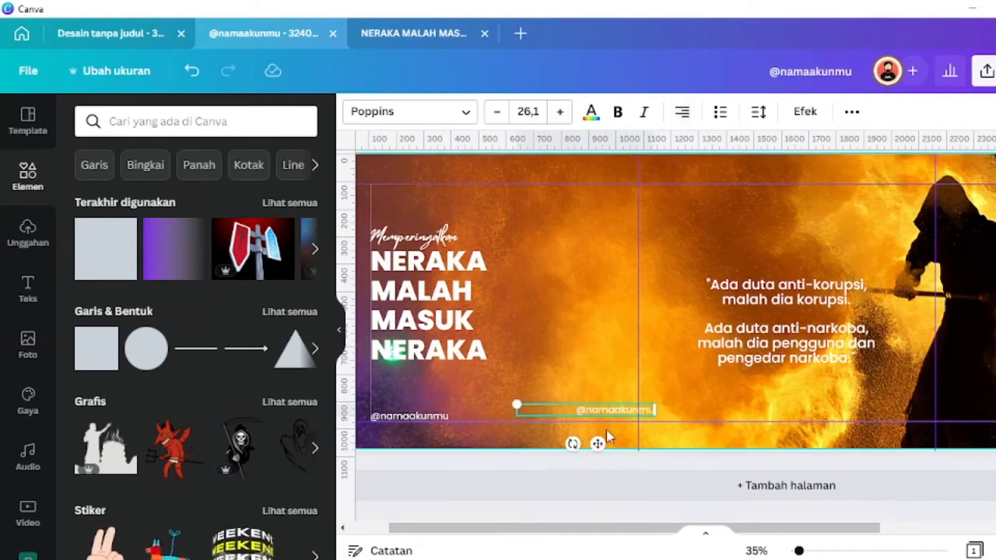
drag(598, 443, 582, 445)
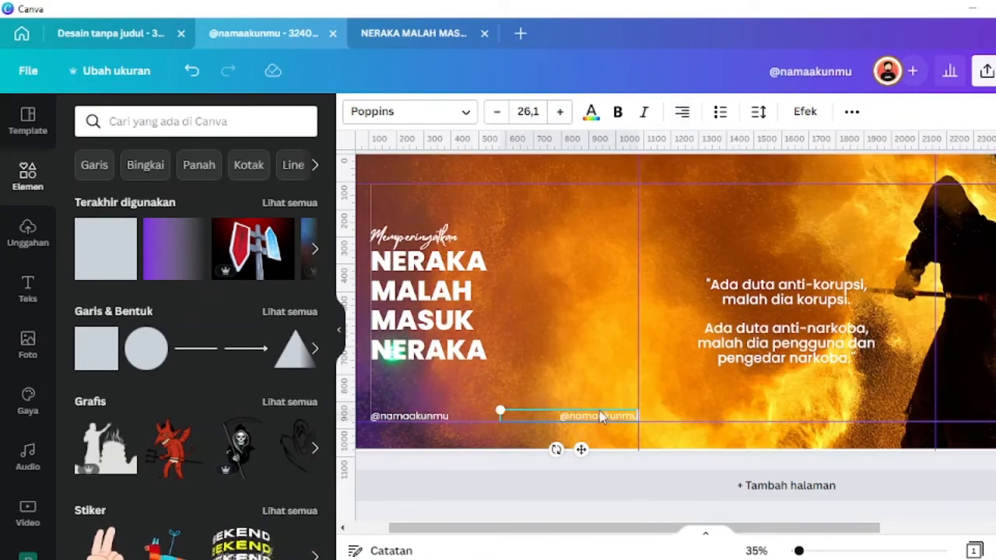
Step: Replace the right-aligned copy's text with "muslimafiyah.com"
double_click(599, 416)
key(BackSpace)
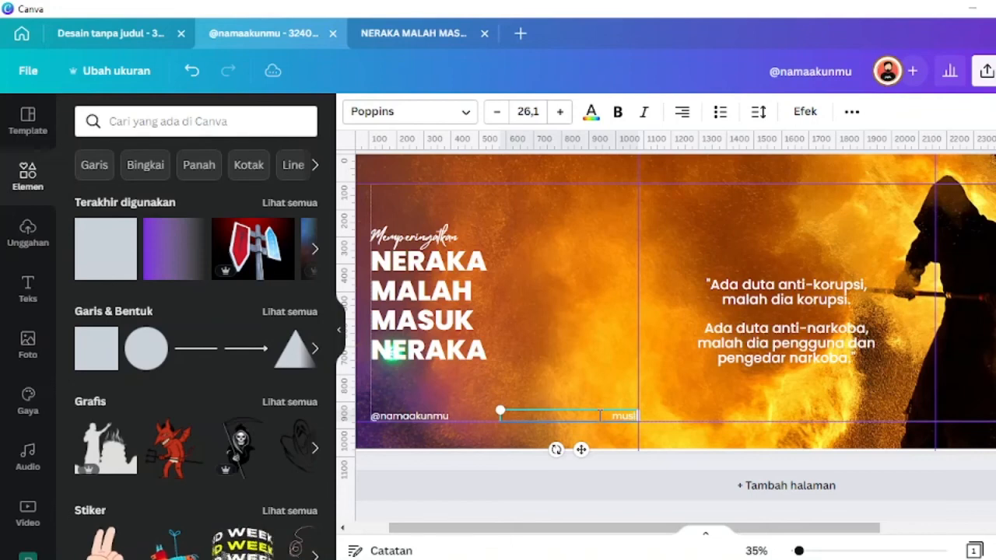
text(muslimafiyah.com)
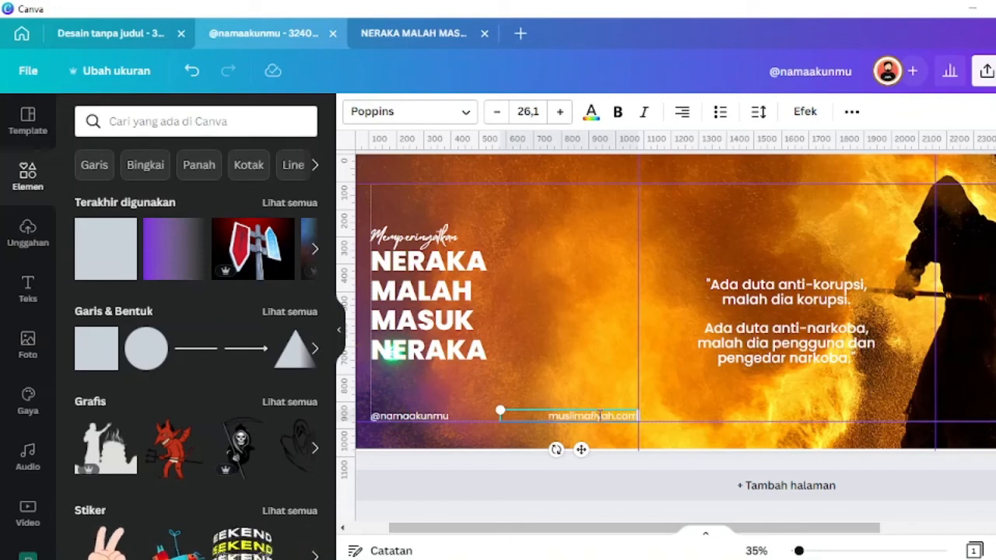
click(598, 217)
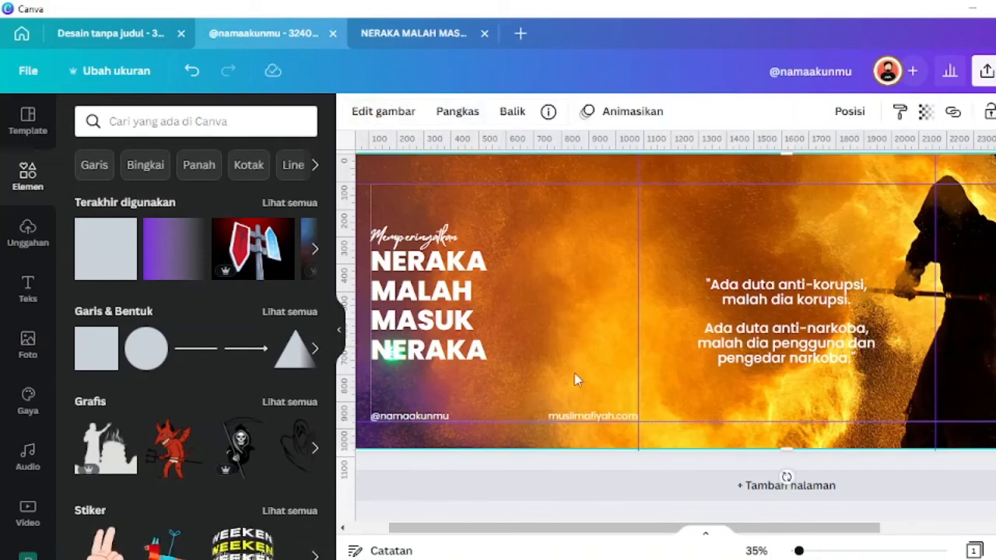
click(591, 418)
shift+click(424, 418)
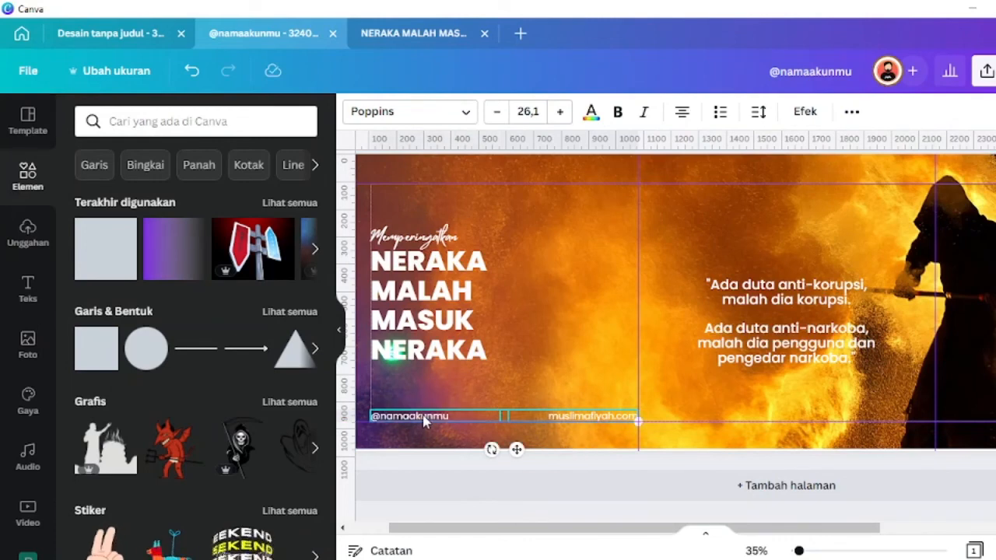
click(427, 421)
key(ctrl+b)
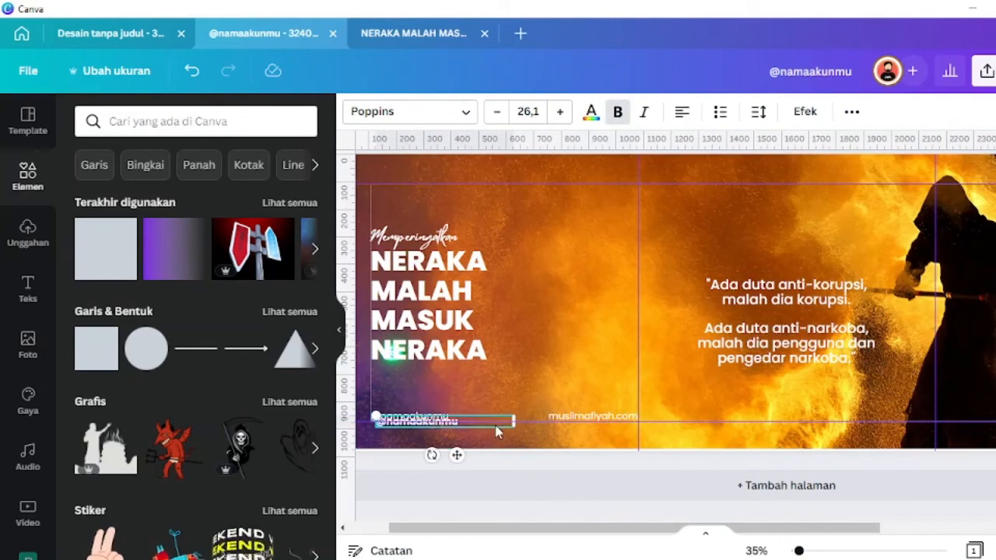
key(ctrl+z)
key(Escape)
click(428, 417)
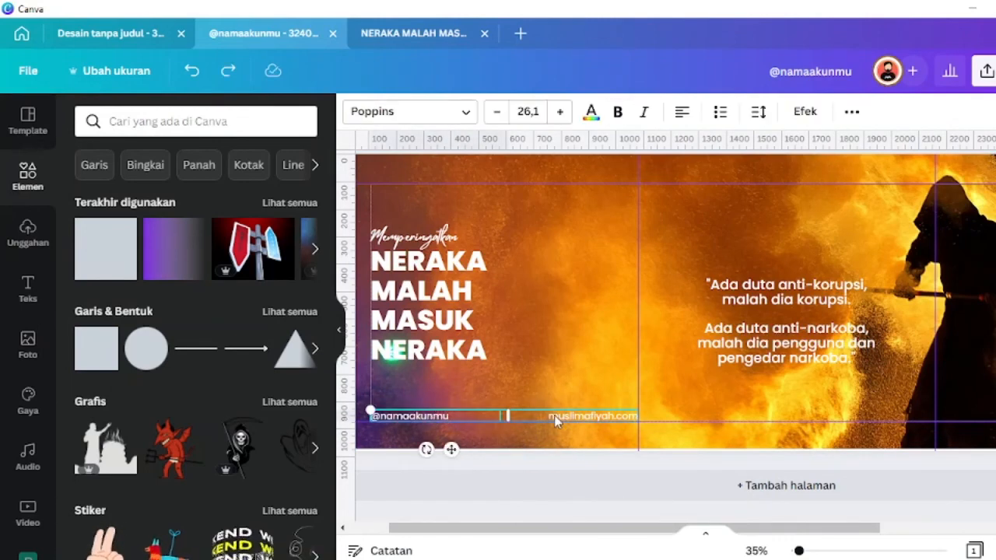
shift+click(564, 421)
key(ctrl+d)
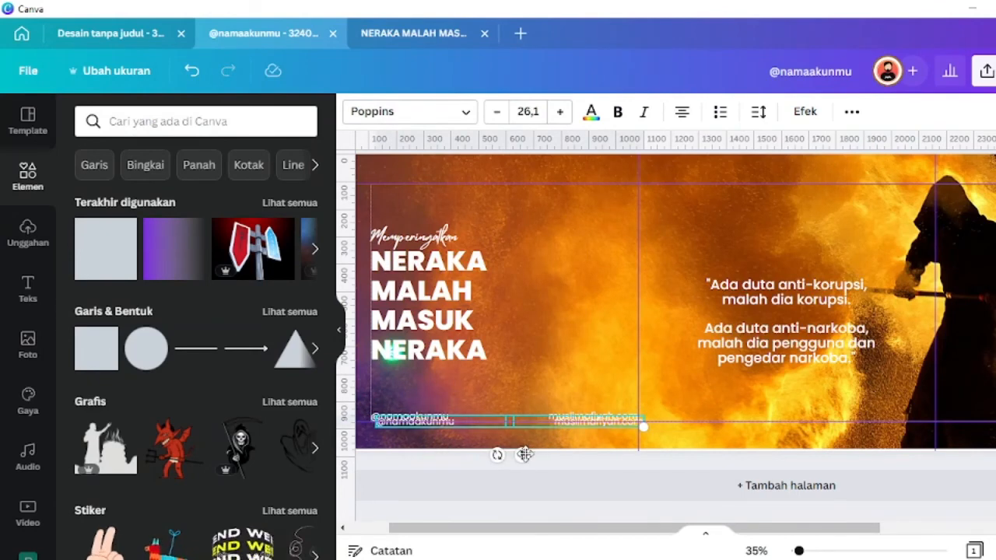
drag(518, 450, 813, 450)
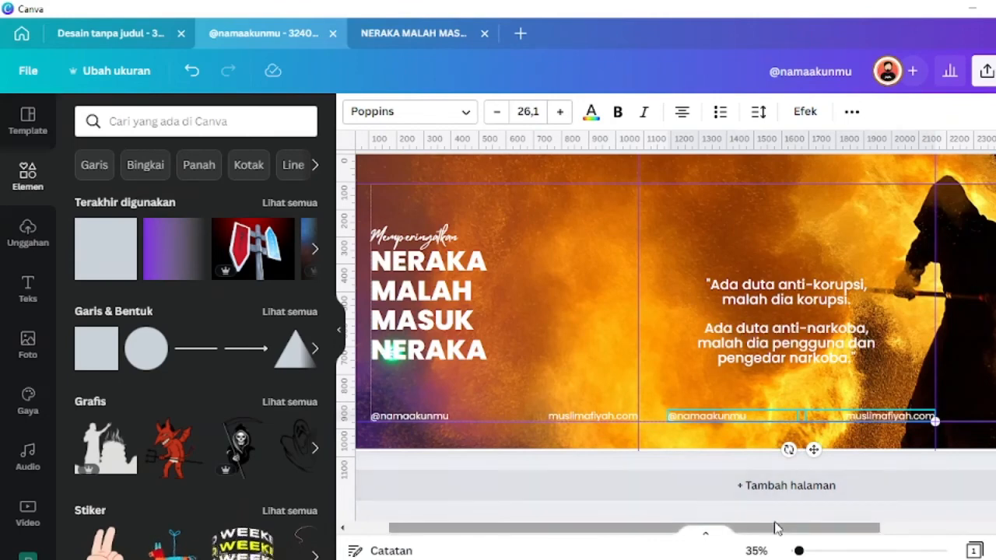
drag(780, 532, 887, 529)
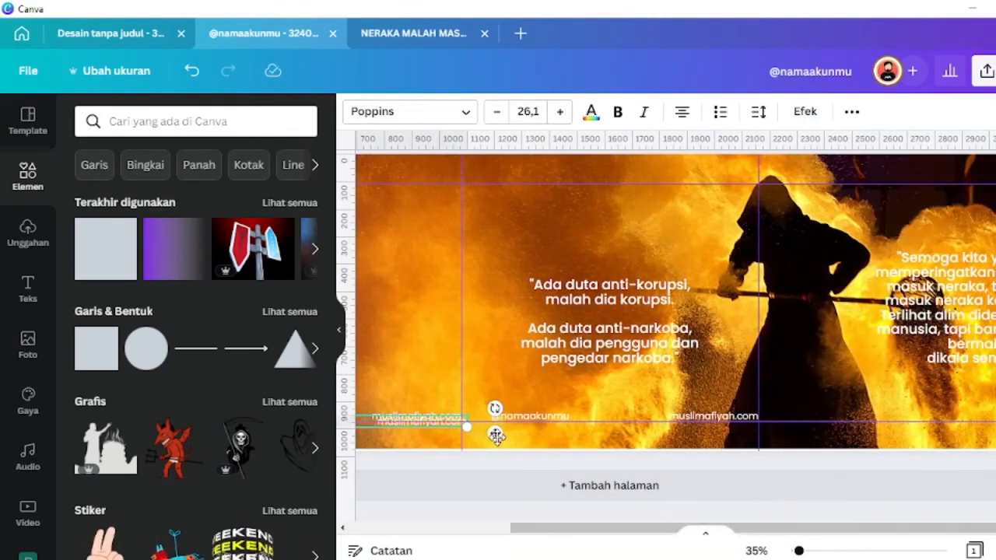
drag(494, 433, 841, 443)
drag(928, 529, 962, 529)
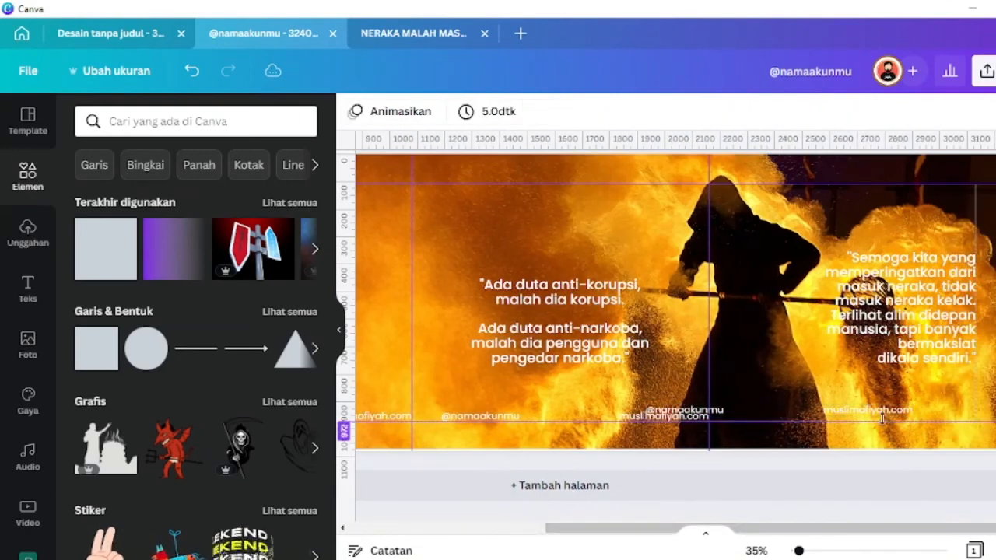
click(844, 410)
click(738, 414)
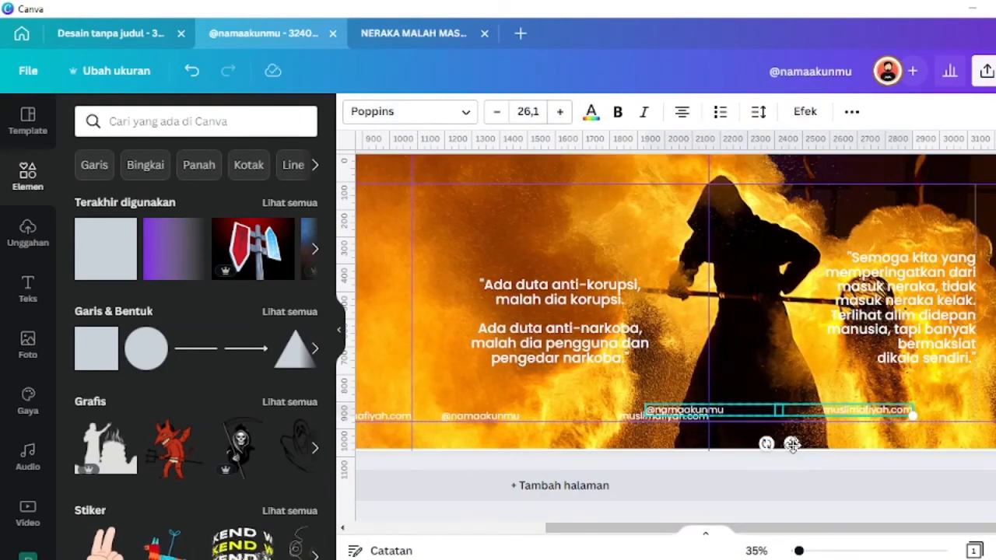
drag(791, 444, 857, 451)
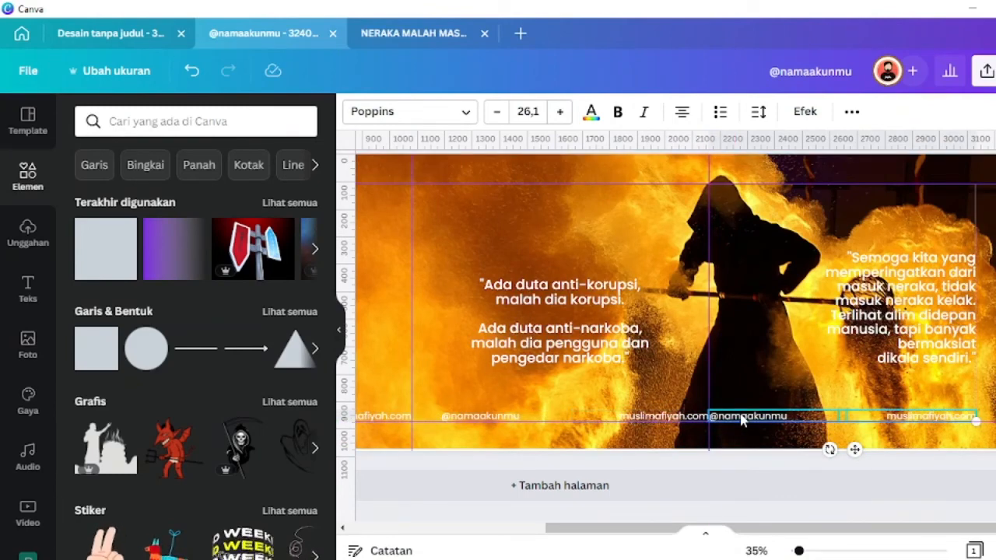
drag(667, 529, 612, 533)
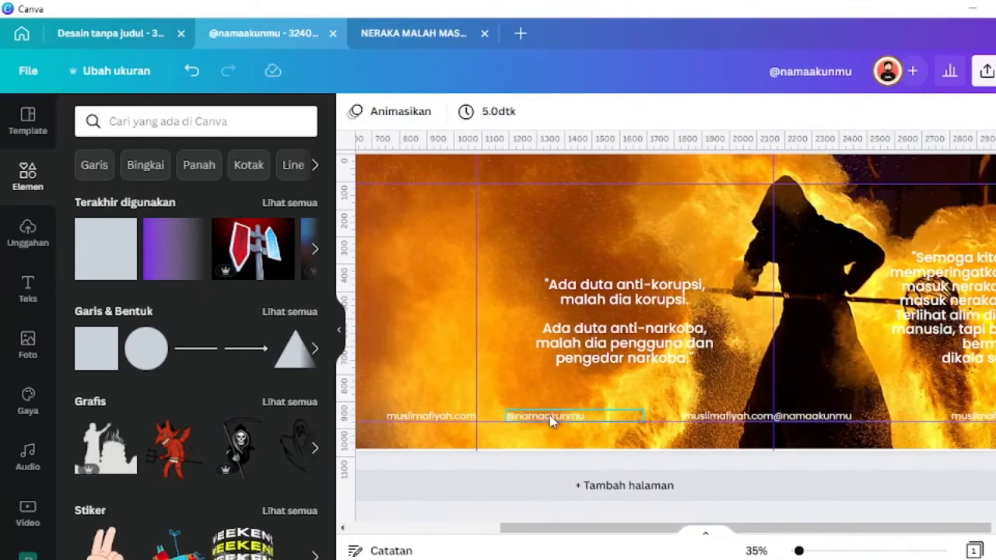
click(548, 416)
shift+click(702, 418)
drag(703, 420, 691, 414)
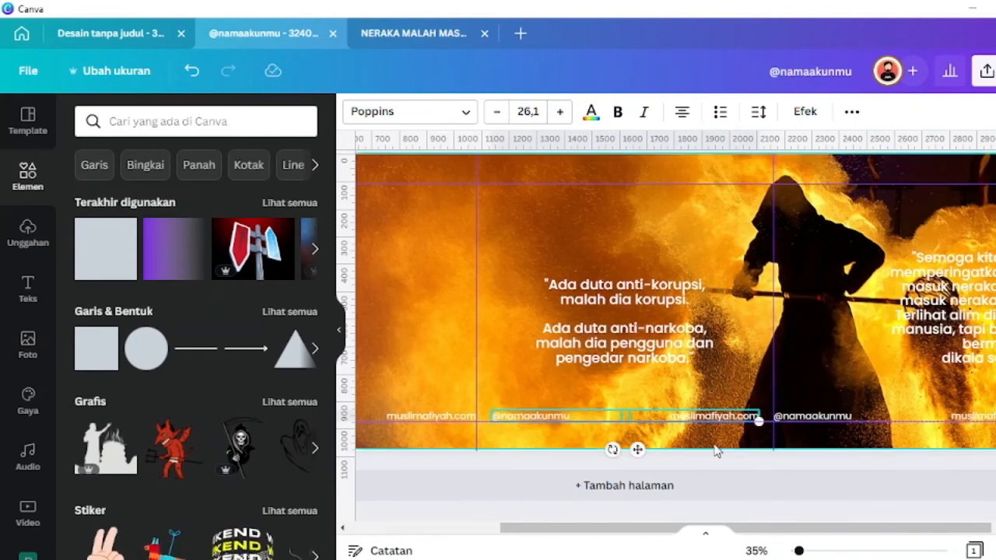
drag(764, 528, 600, 508)
click(585, 371)
scroll(600, 364, right, 3)
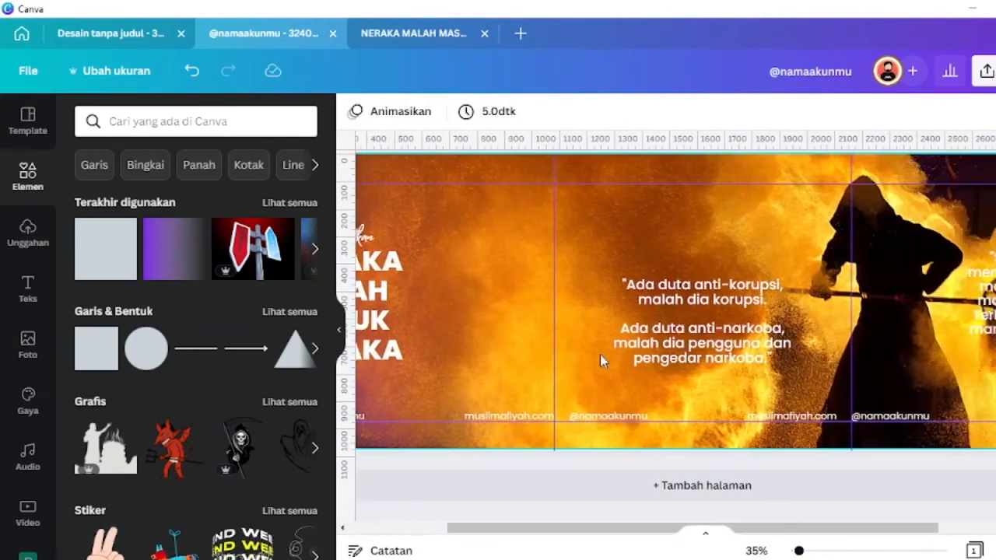
Step: Insert a square over the second section's quote and look through the alternative shapes available for it
scroll(603, 358, down, 2)
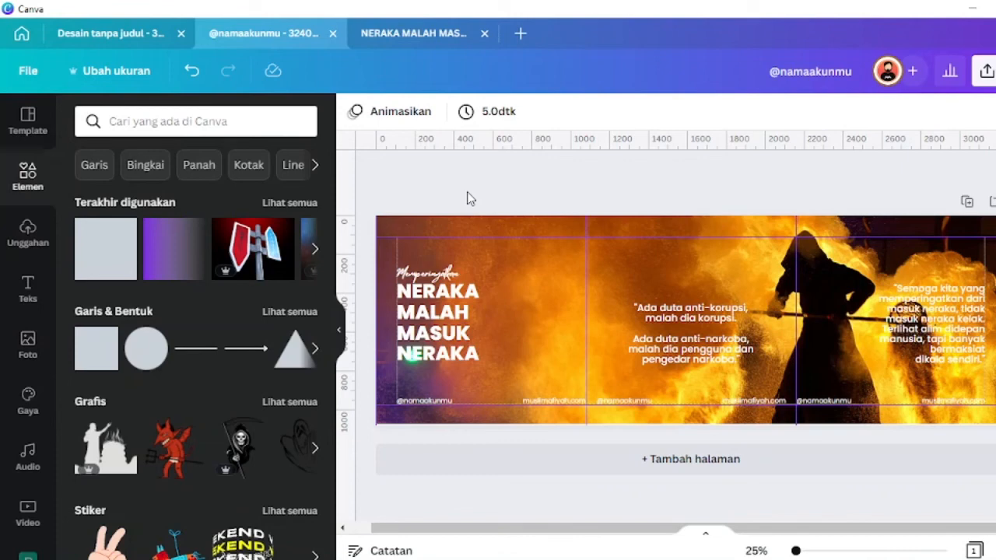
key(r)
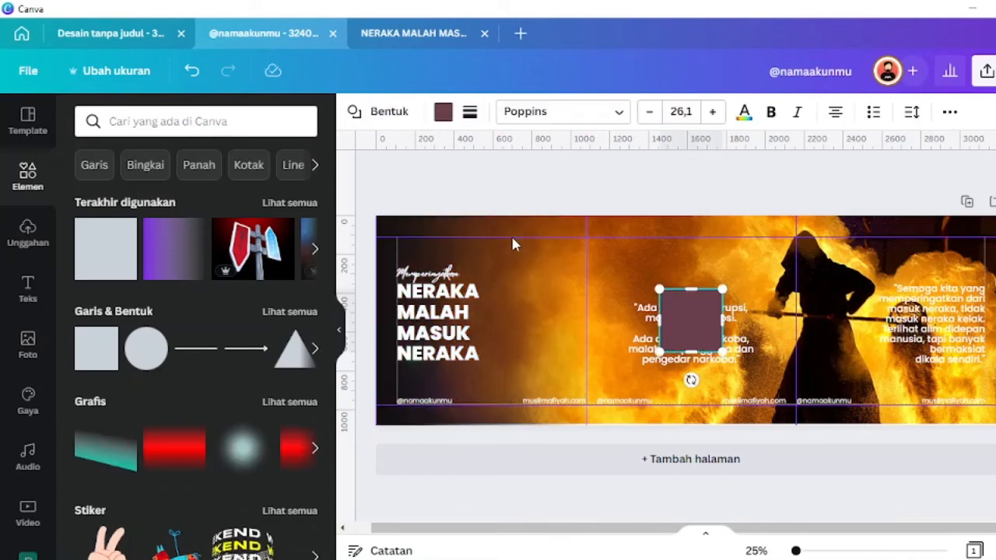
click(379, 111)
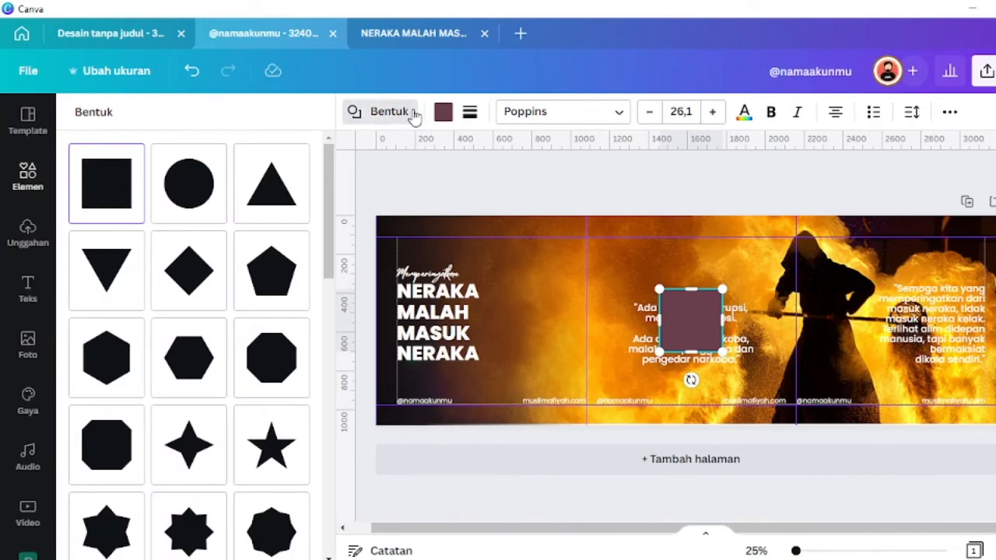
scroll(204, 204, down, 10)
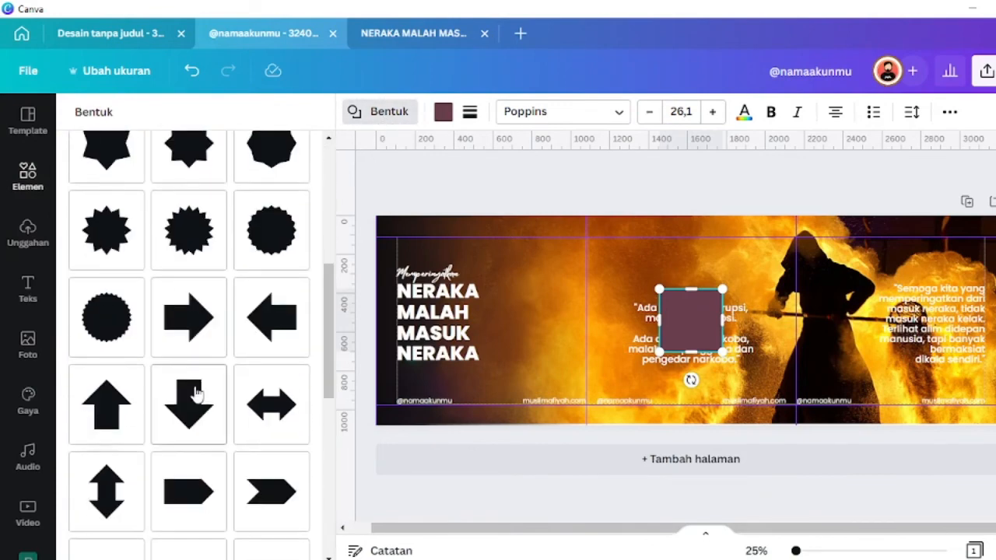
scroll(210, 377, up, 10)
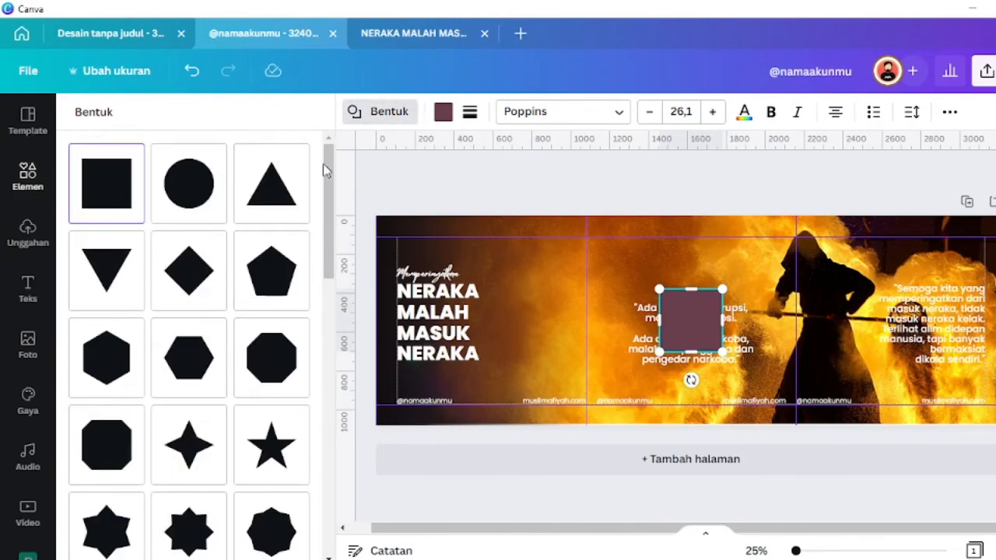
scroll(256, 295, down, 10)
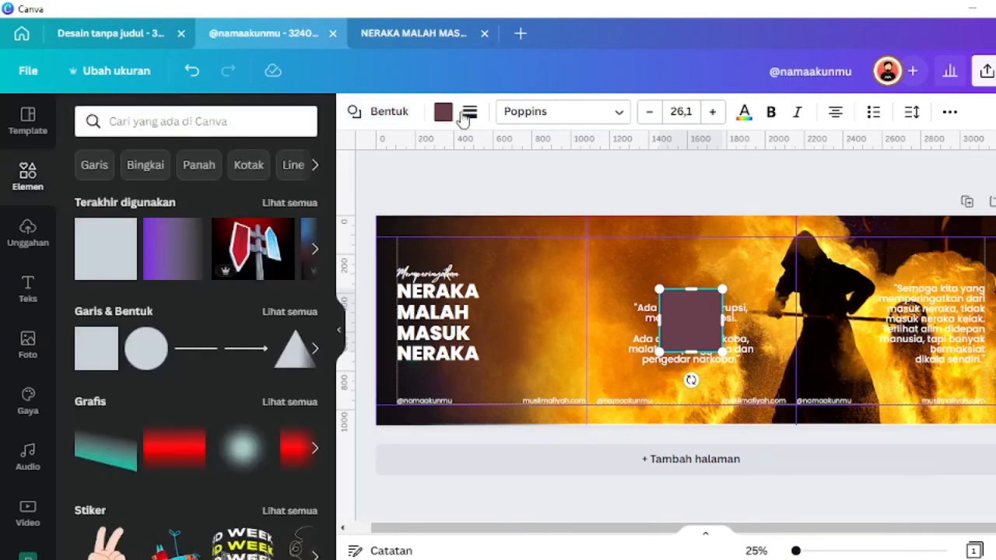
Step: Set the square's corner rounding to 15 and inspect its rounded corners up close
click(470, 112)
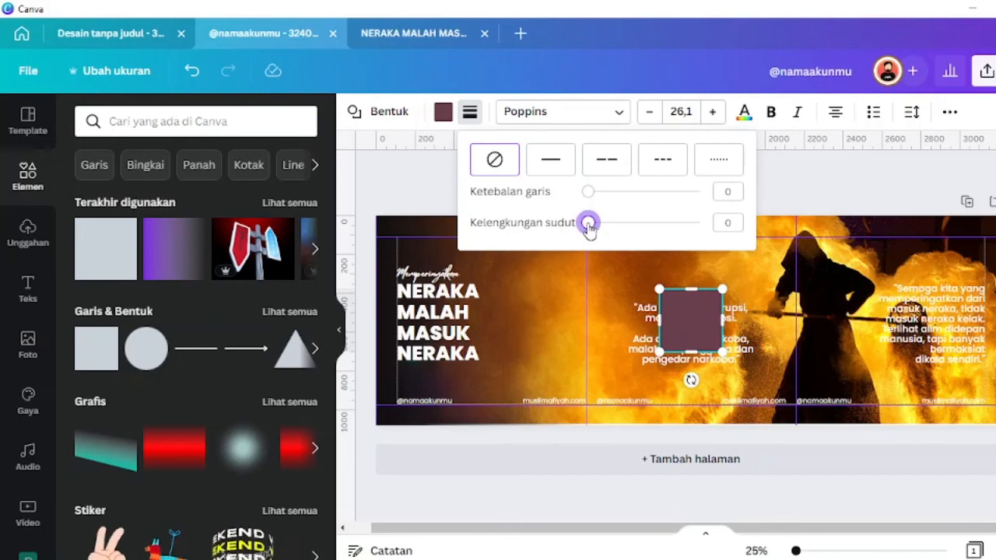
drag(589, 229, 606, 232)
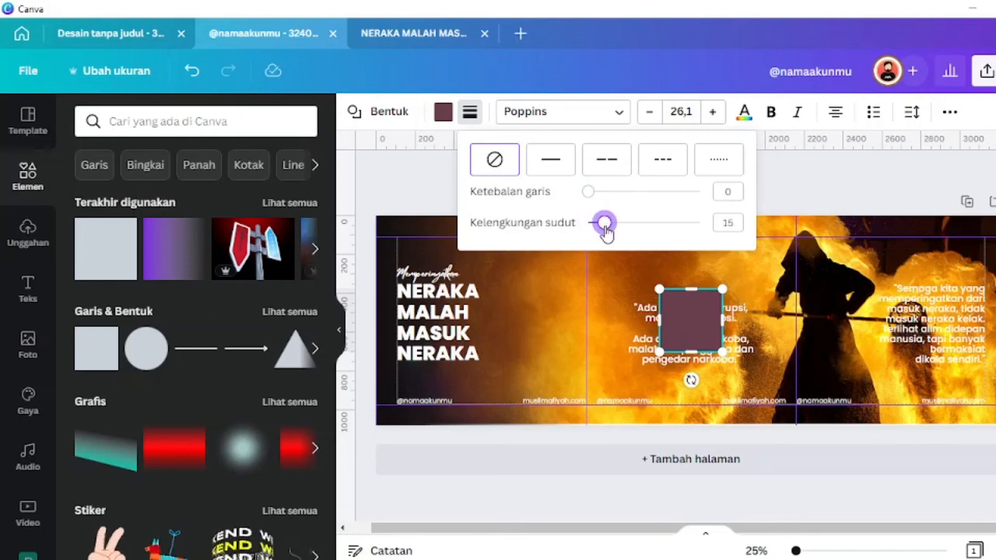
double_click(759, 281)
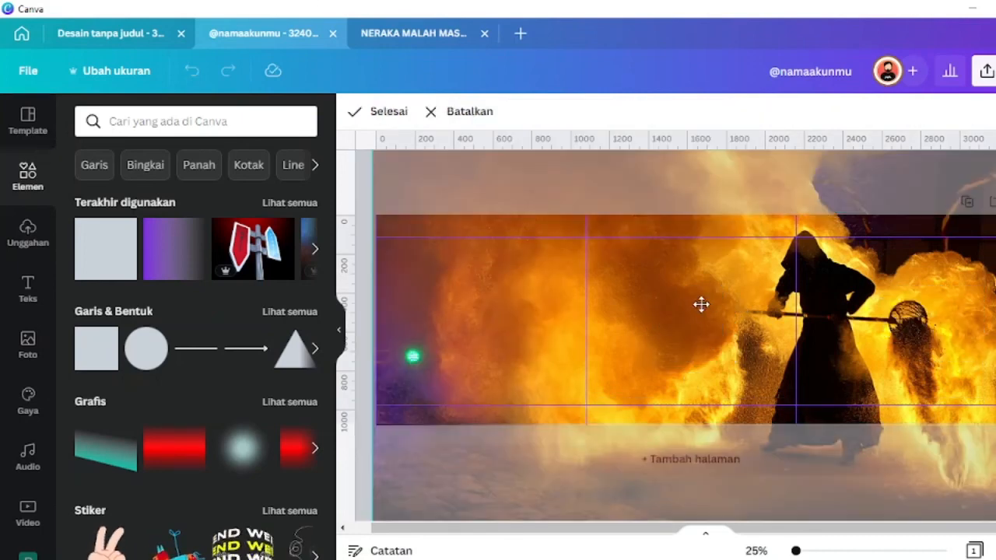
click(375, 115)
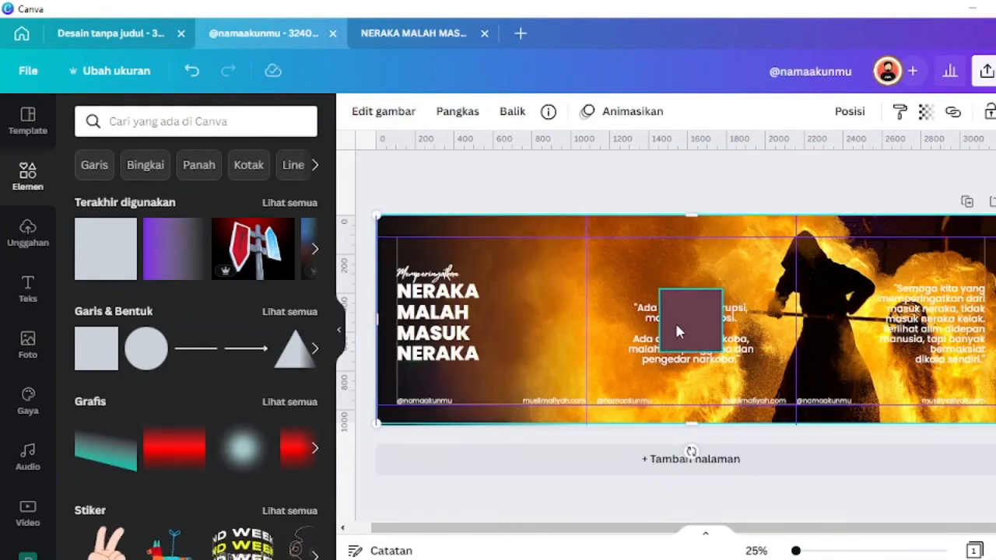
scroll(697, 324, up, 3)
click(715, 279)
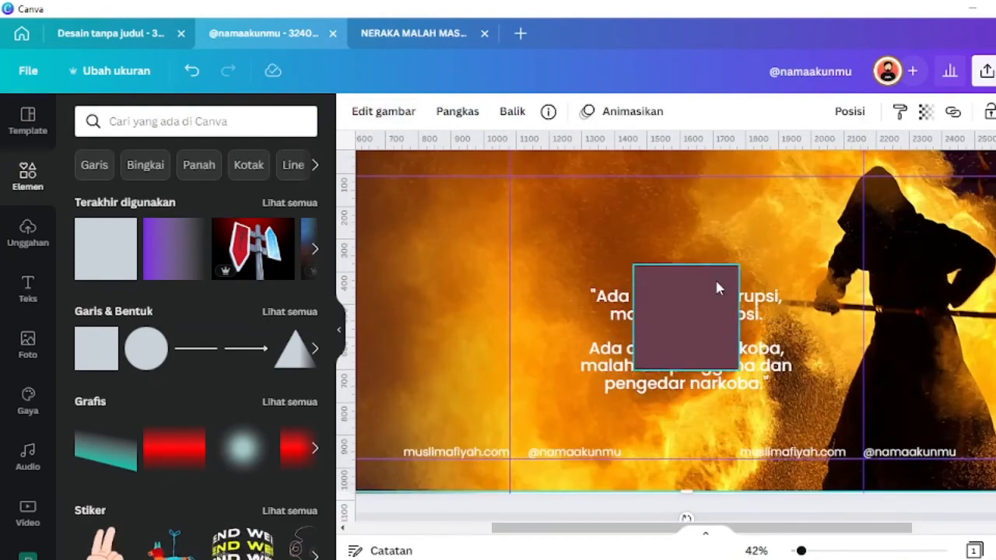
click(757, 247)
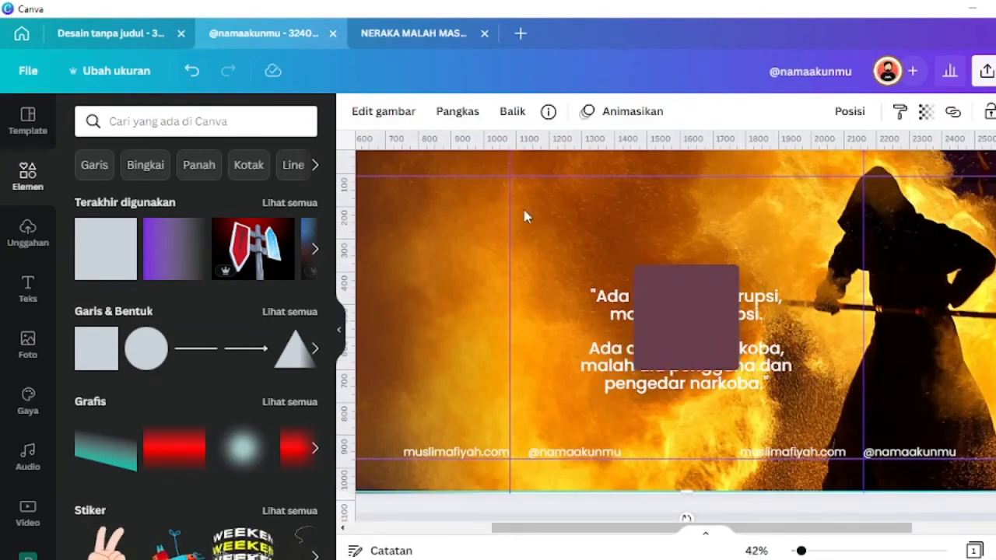
Step: Fill the rounded square with black and set its transparency to 62
click(672, 326)
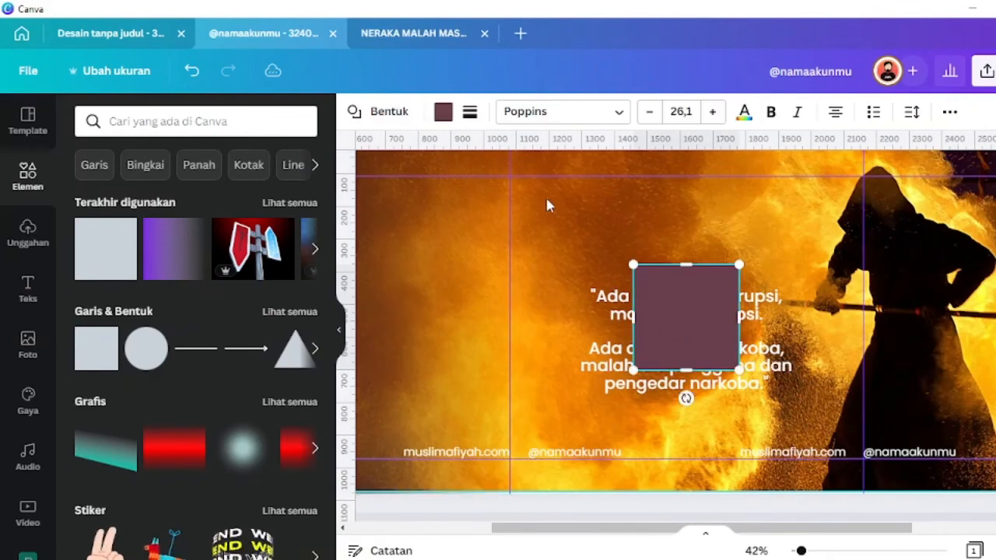
click(444, 113)
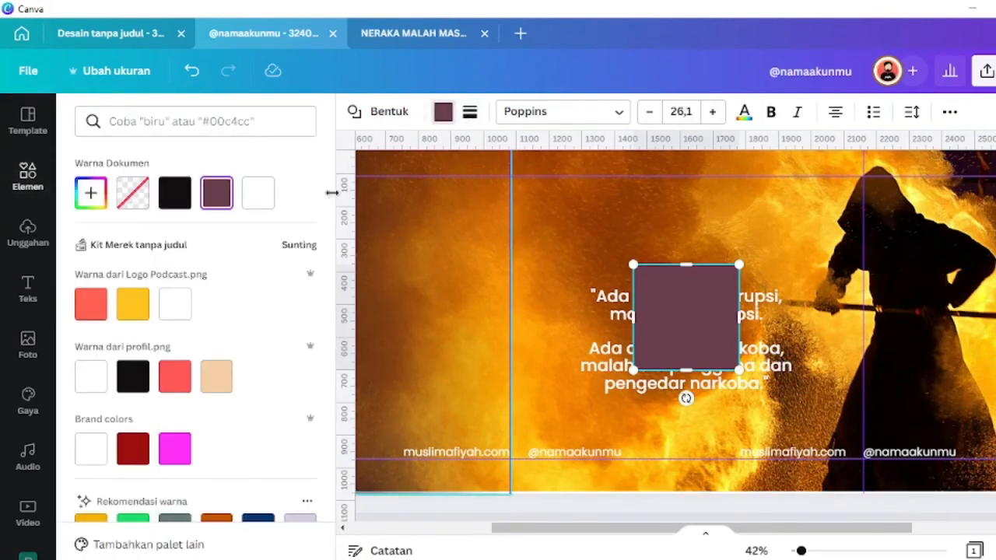
click(169, 200)
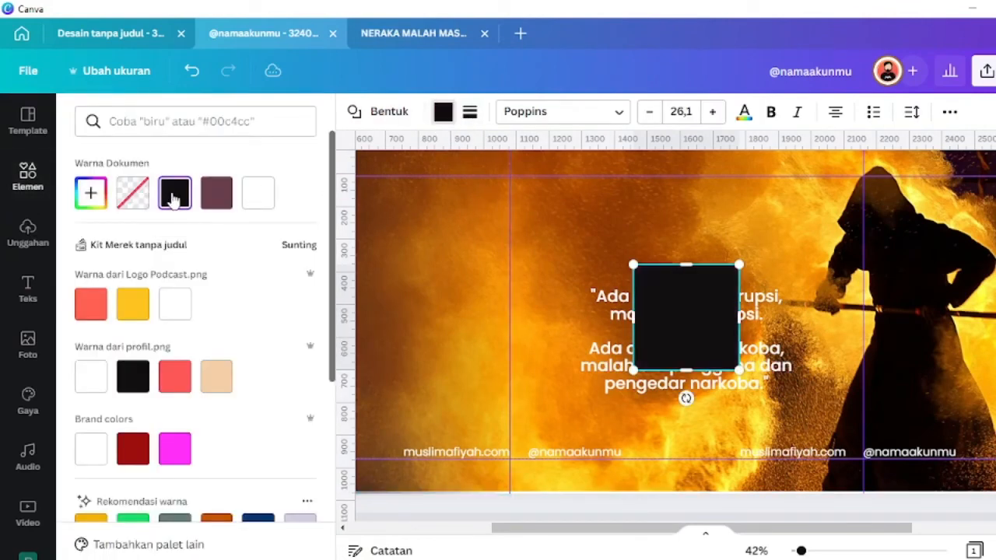
click(949, 112)
click(851, 149)
mouse_move(791, 217)
mouse_down()
mouse_move(769, 212)
mouse_move(788, 211)
mouse_up()
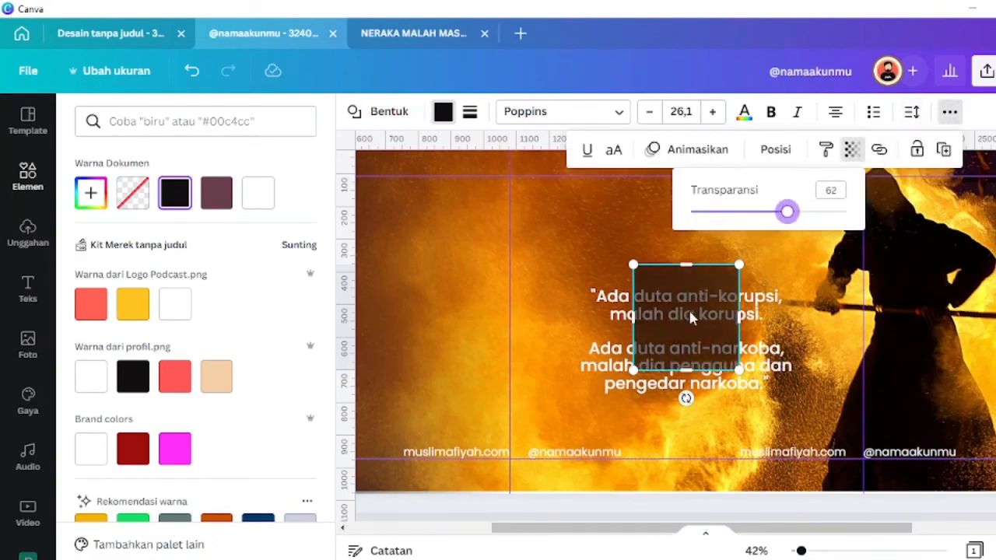
Step: Enlarge the black box to about 710 × 630 px and center it horizontally over the second section's quote
drag(690, 317, 632, 279)
drag(695, 340, 809, 426)
drag(693, 228, 694, 220)
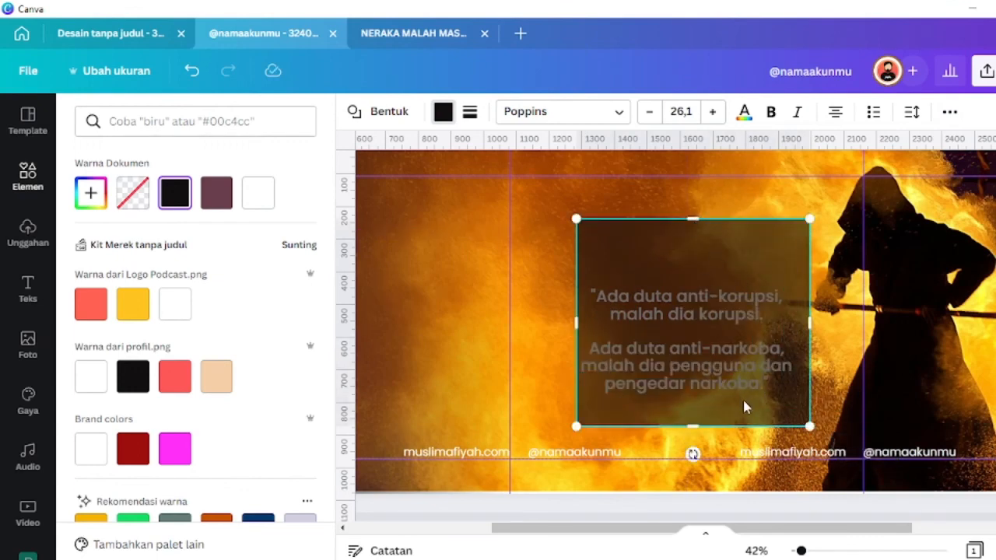
drag(742, 401, 740, 406)
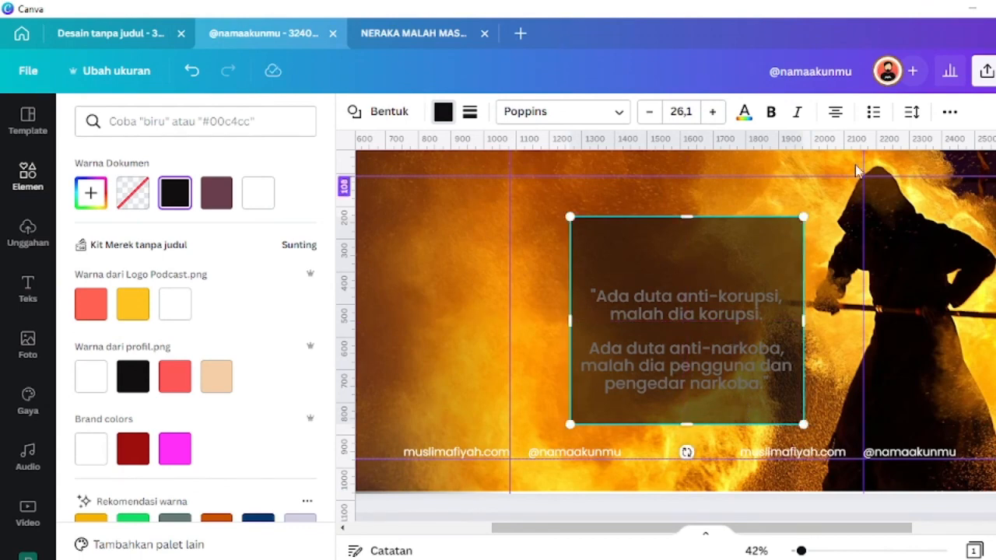
Step: Arrange the semi-transparent black box behind the second section's quote but in front of the flame photo
click(949, 112)
click(768, 151)
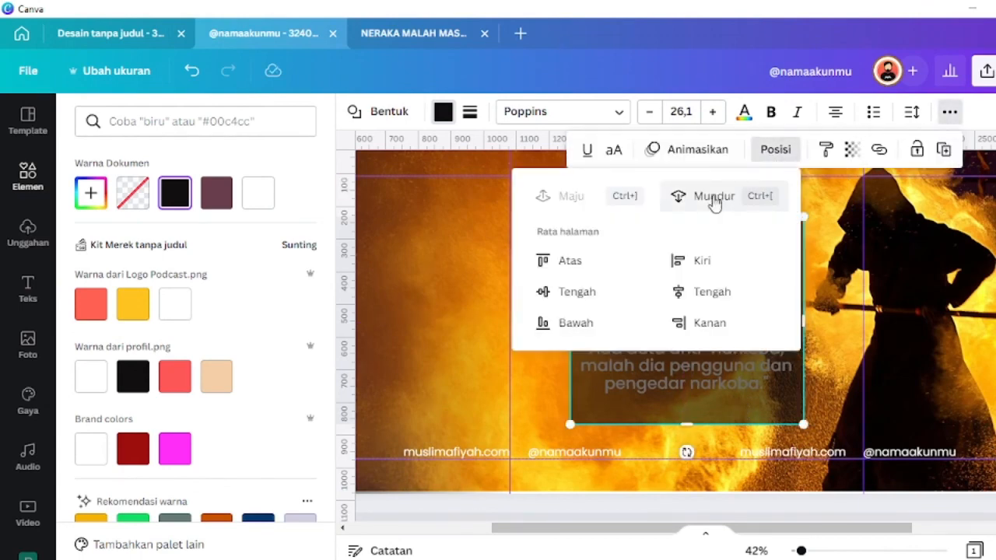
click(704, 196)
click(704, 196)
click(570, 196)
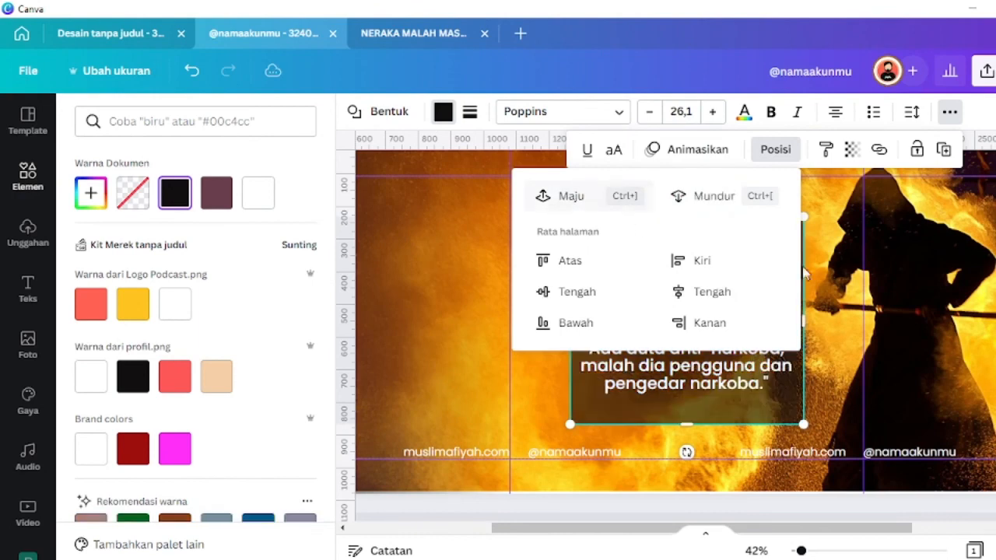
double_click(767, 277)
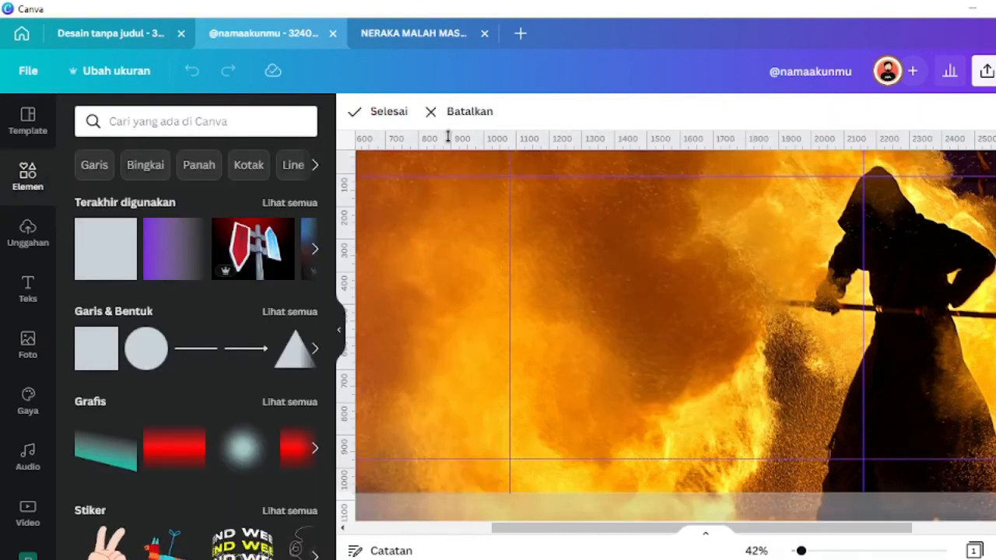
click(385, 111)
Step: Move the second section's quote up slightly to center it vertically within the dark box
click(708, 340)
drag(708, 340, 708, 329)
click(714, 270)
click(714, 271)
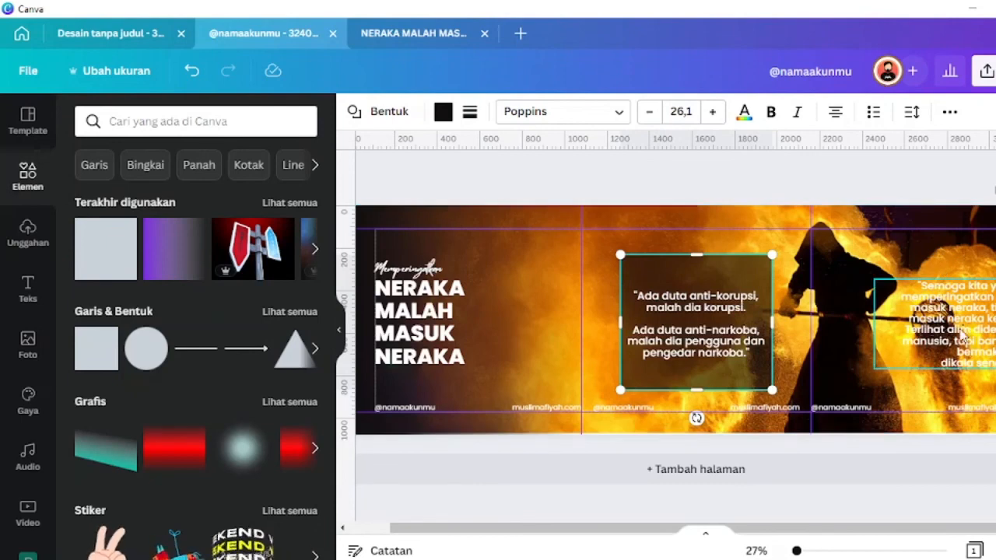
Step: Duplicate the first section's dark gradient, flip the copy horizontally, and place it over the third section
click(482, 248)
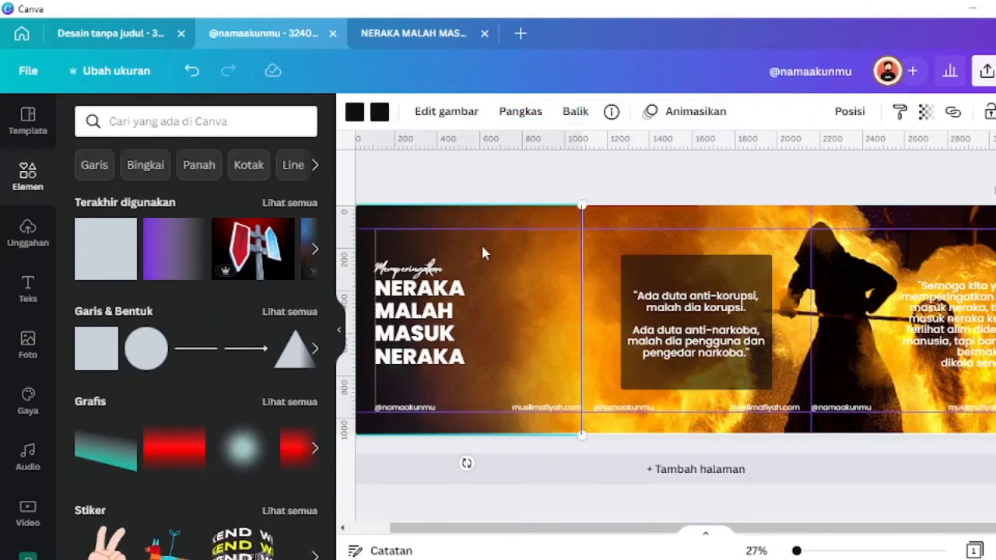
drag(490, 292, 615, 291)
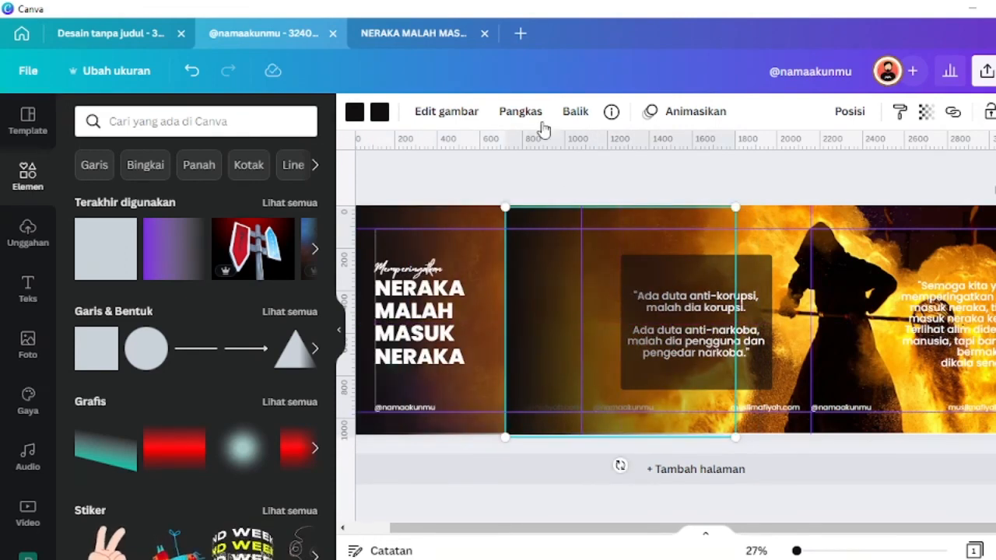
click(574, 115)
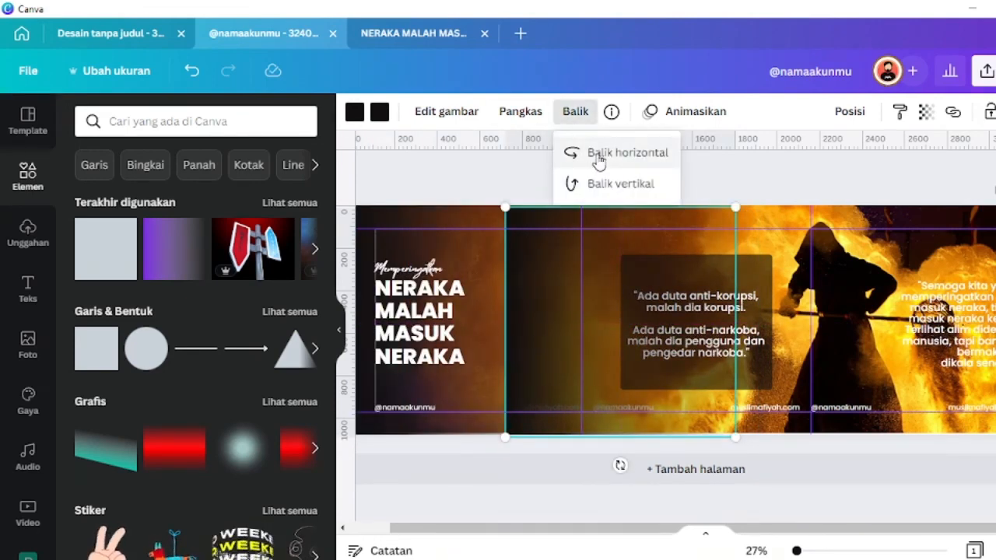
click(597, 156)
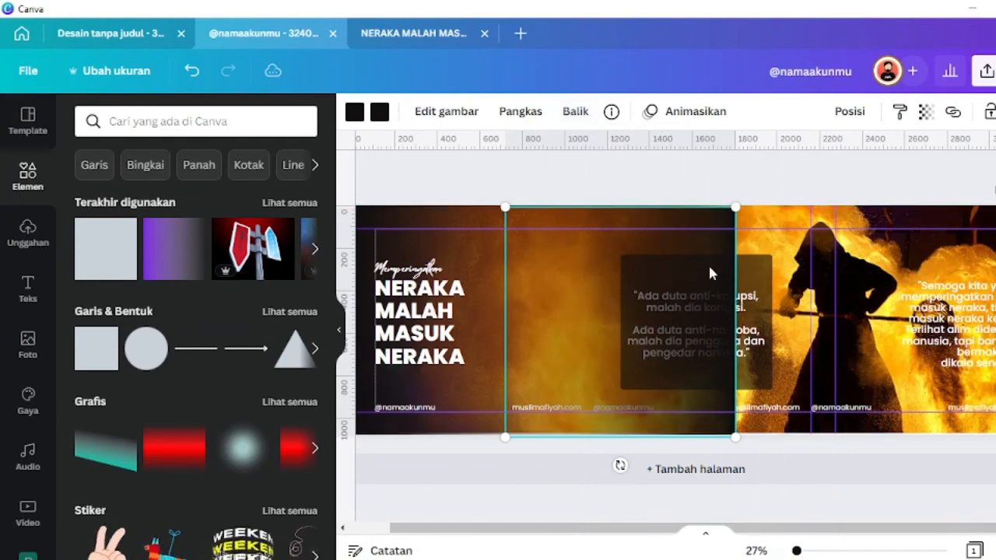
drag(531, 264, 837, 257)
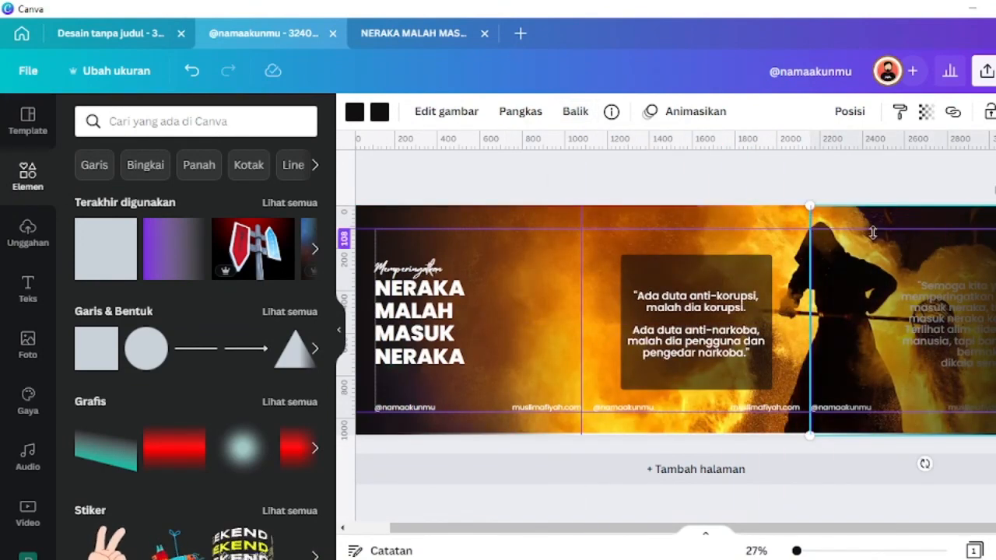
Step: Send the third section's dark gradient backward three levels so that it lies behind the quote and footer texts
click(851, 114)
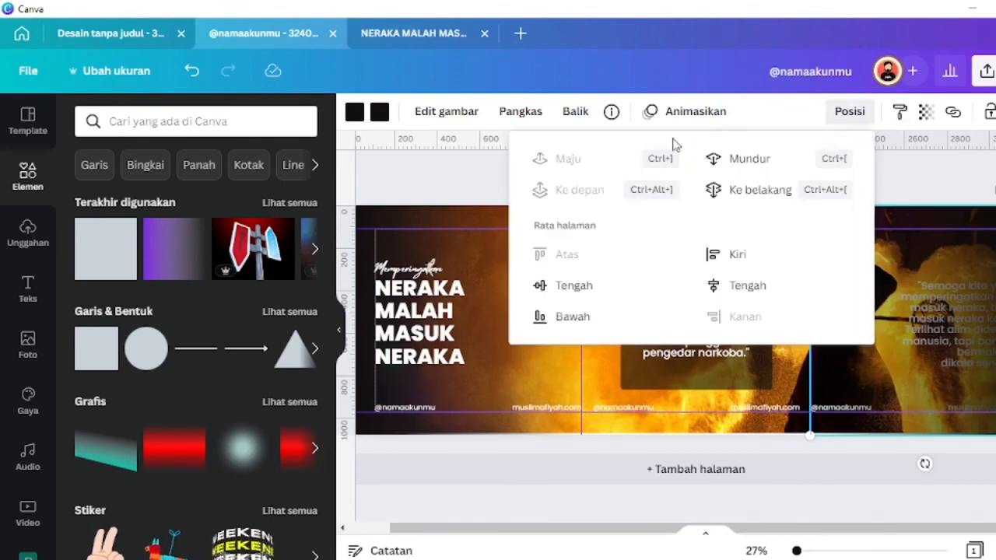
click(739, 164)
click(739, 164)
click(739, 163)
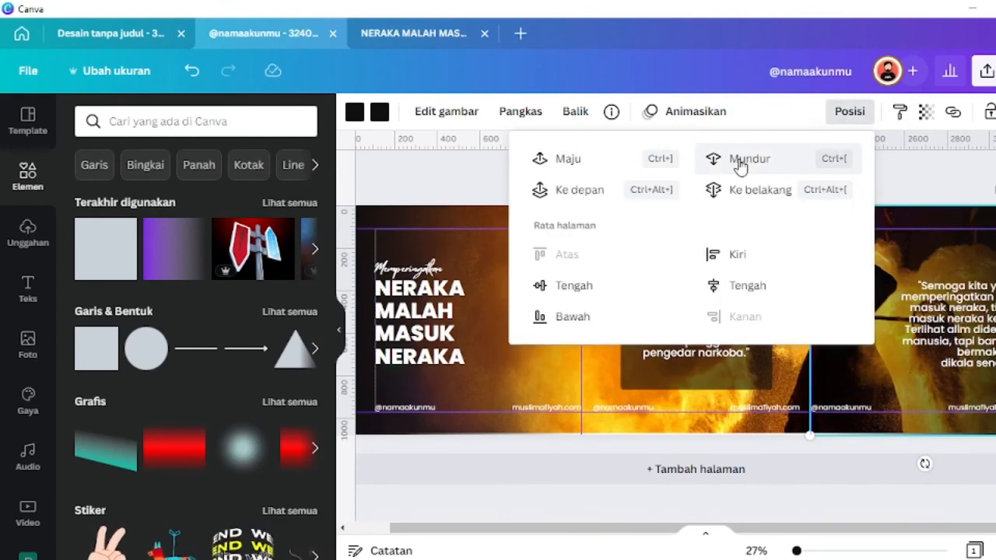
click(941, 185)
click(941, 187)
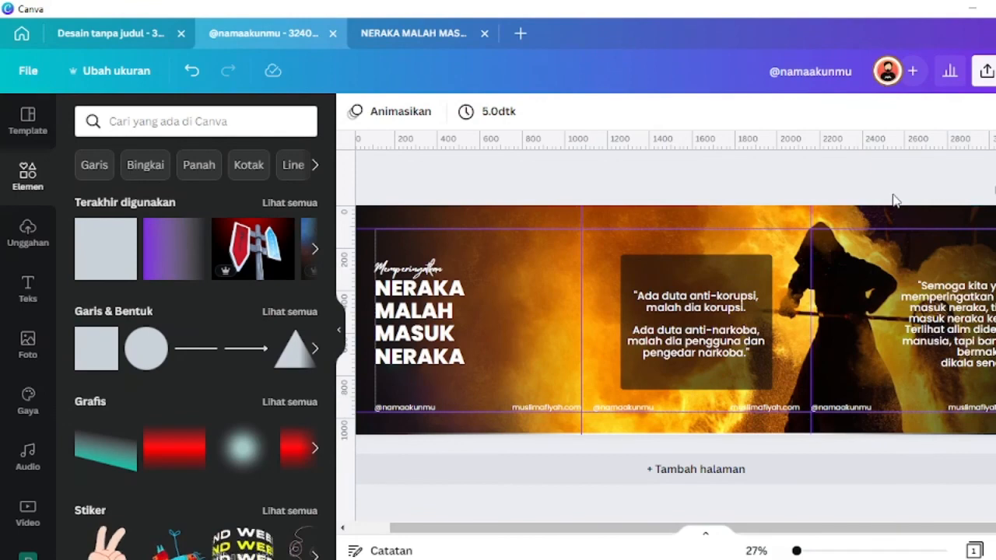
ctrl+scroll(893, 201, down, 2)
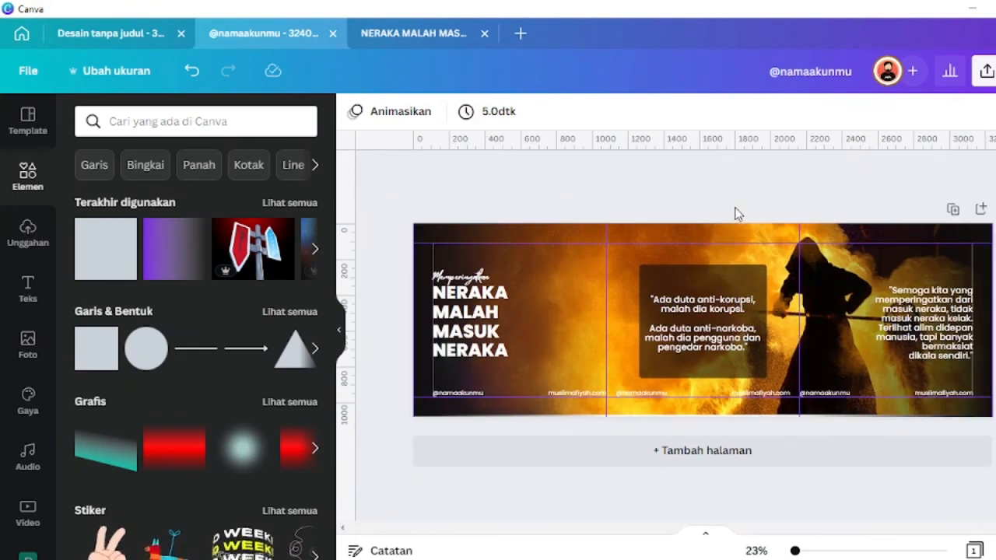